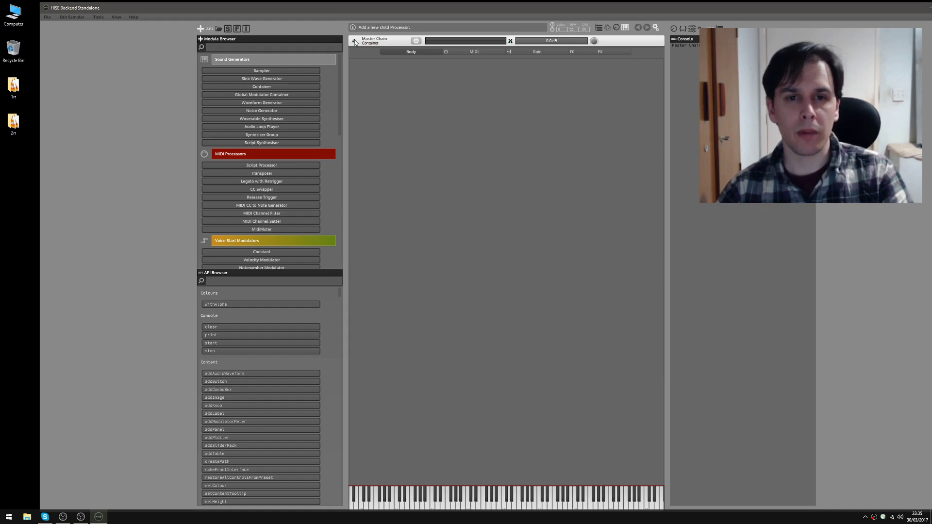
- Add a Sampler to the Master Chain and display its sample table and sampler settings
left_click(354, 42)
left_click(369, 57)
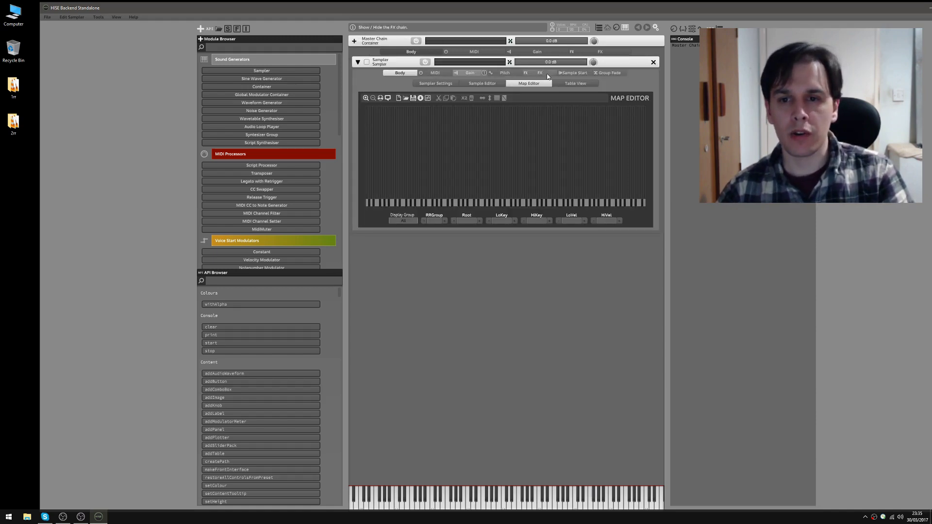
left_click(575, 83)
left_click(437, 83)
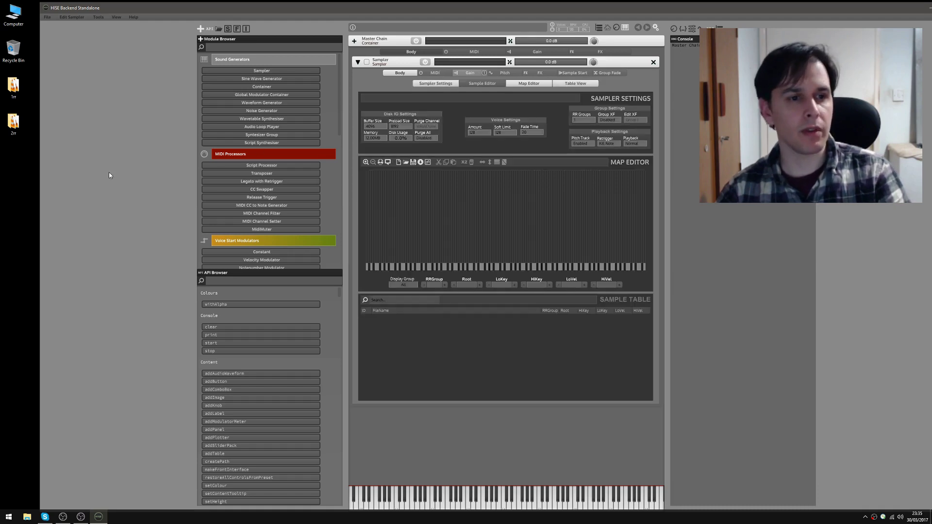
- Bring the three FLUTE_SUSTAIN_CLOSE wav files (dyn1, dyn2, dyn3) from the first desktop sample folder into the sampler's map editor
left_click(15, 87)
double_click(15, 86)
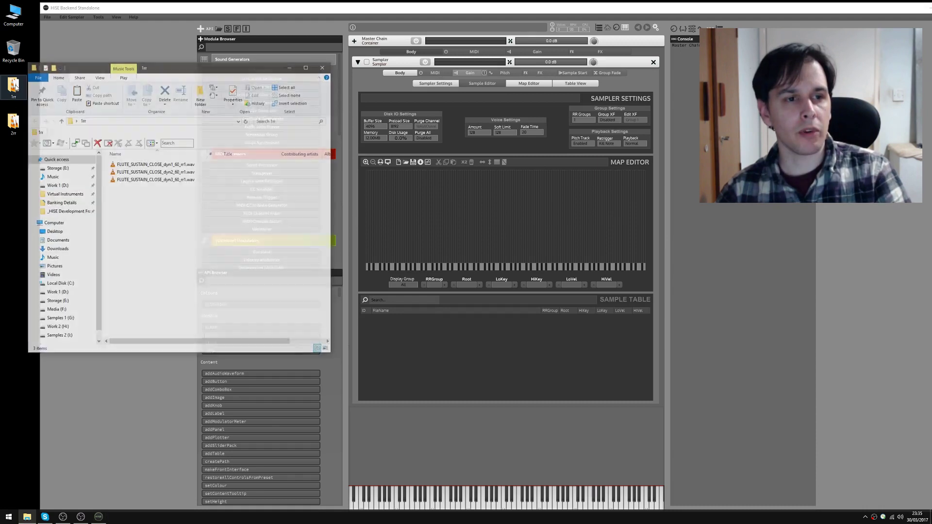
left_click_drag(181, 71, 171, 72)
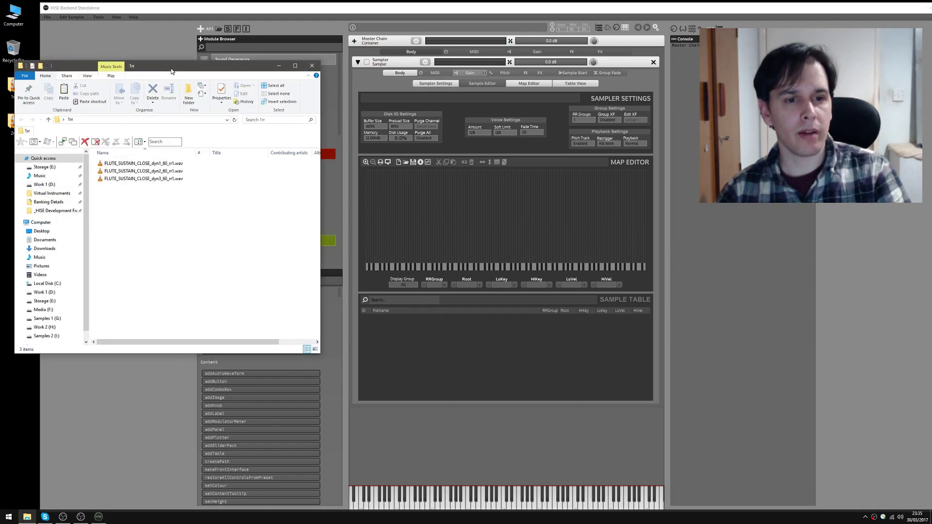
left_click(164, 165)
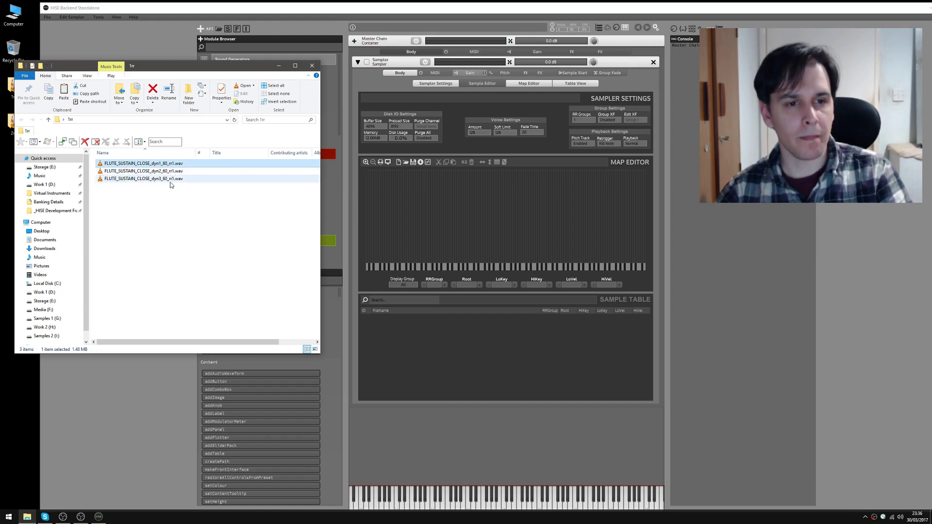
left_click_drag(145, 203, 166, 165)
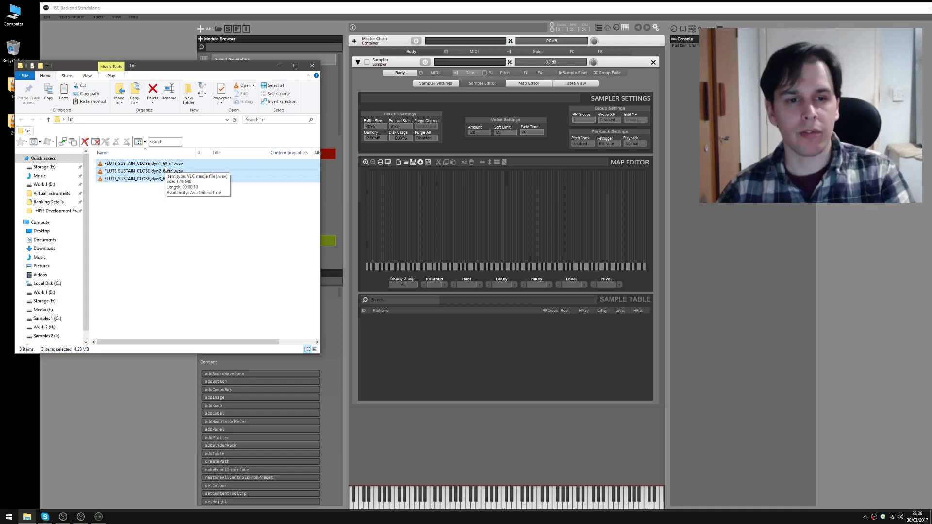
left_click_drag(165, 168, 505, 204)
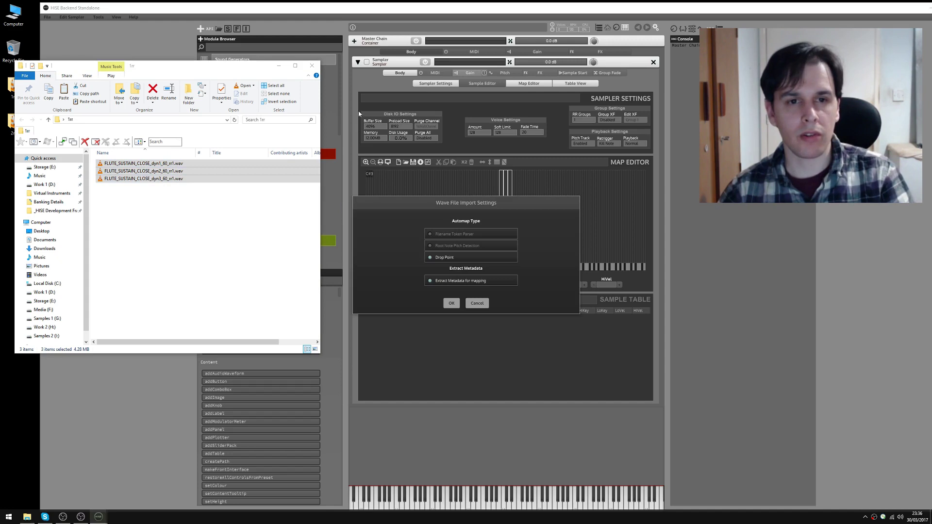
- Close the sample folder and choose Filename Token Parser as the automap type for the wave file import
left_click(311, 66)
left_click(435, 233)
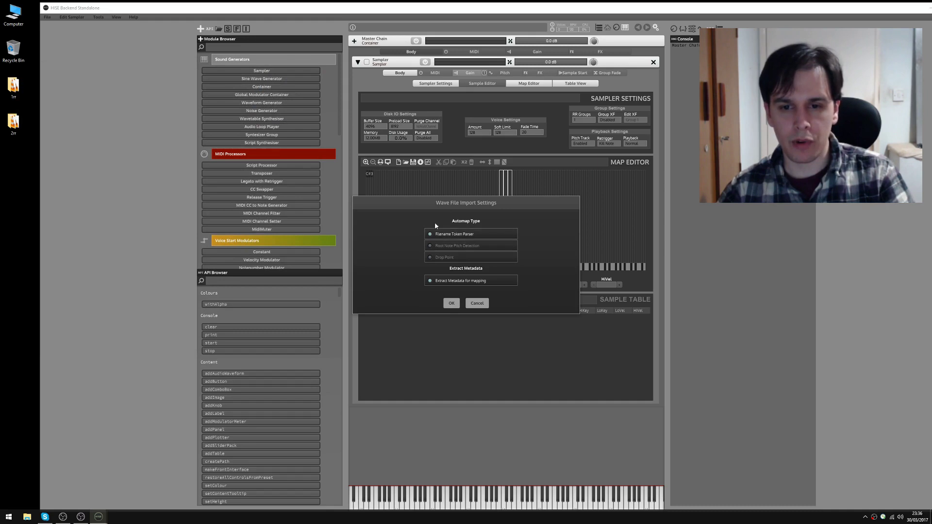
left_click(451, 303)
left_click_drag(483, 147, 436, 114)
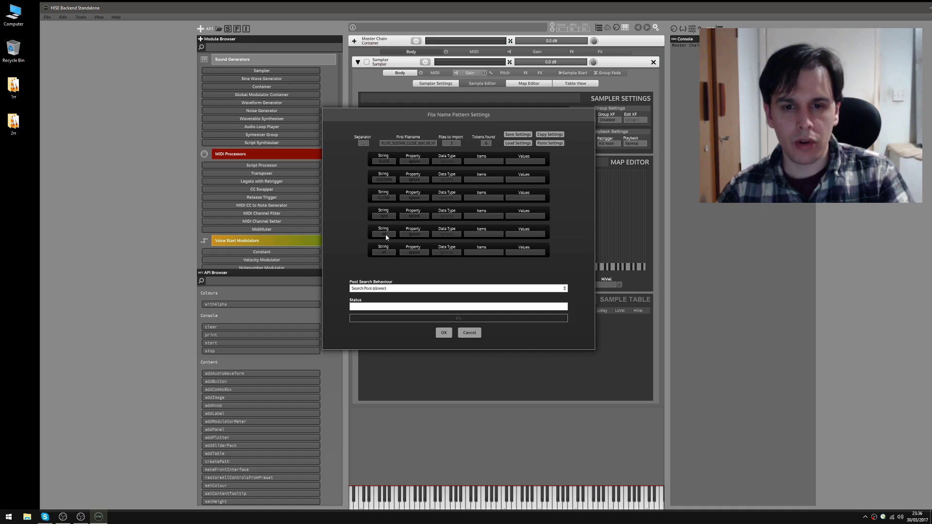
- Assign the filename's fifth token, the note number 60, to the Single Key property with Number as data type
left_click(413, 234)
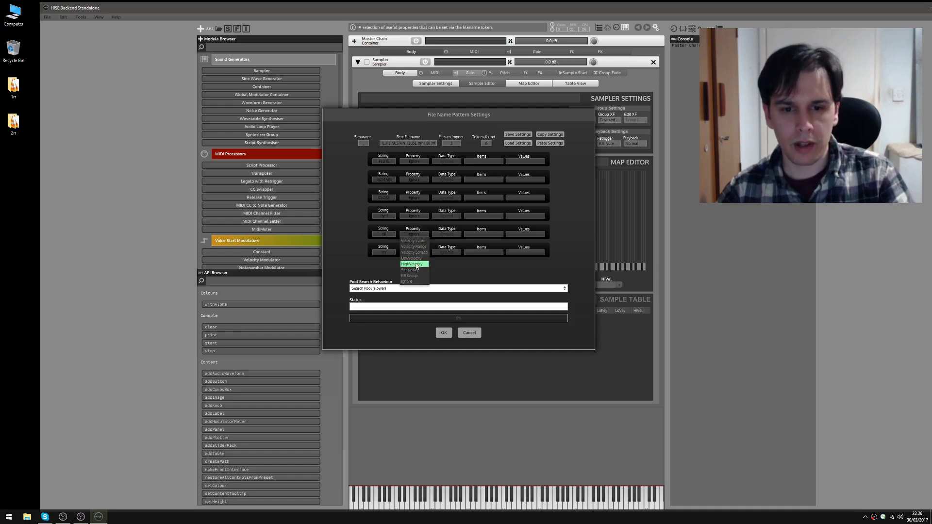
left_click(416, 270)
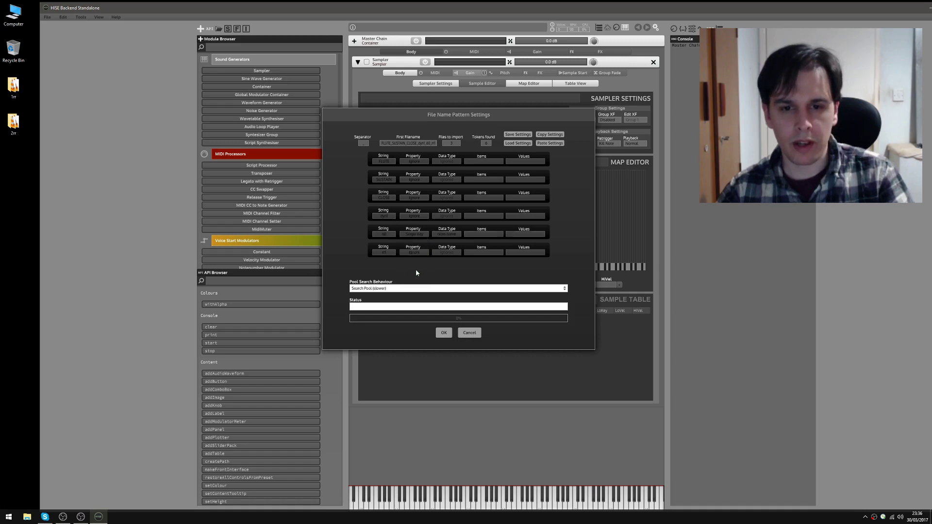
left_click(447, 234)
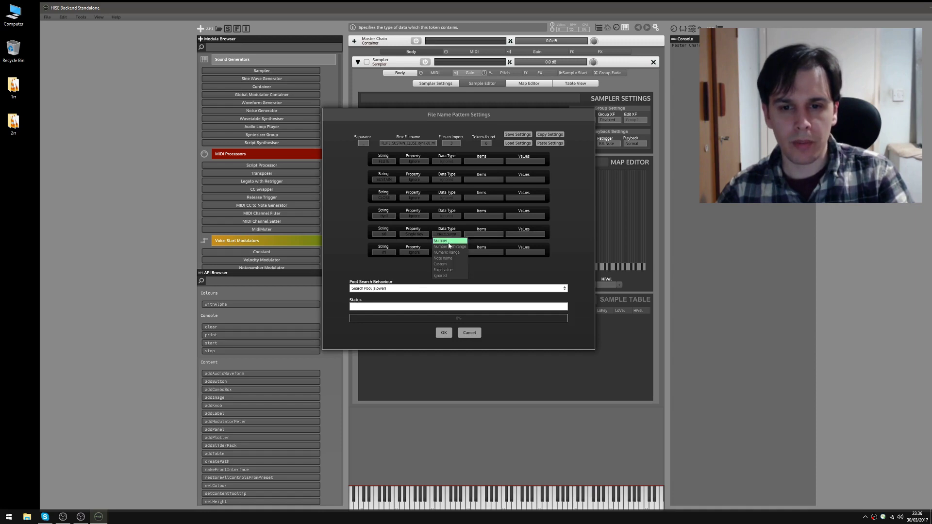
left_click(449, 241)
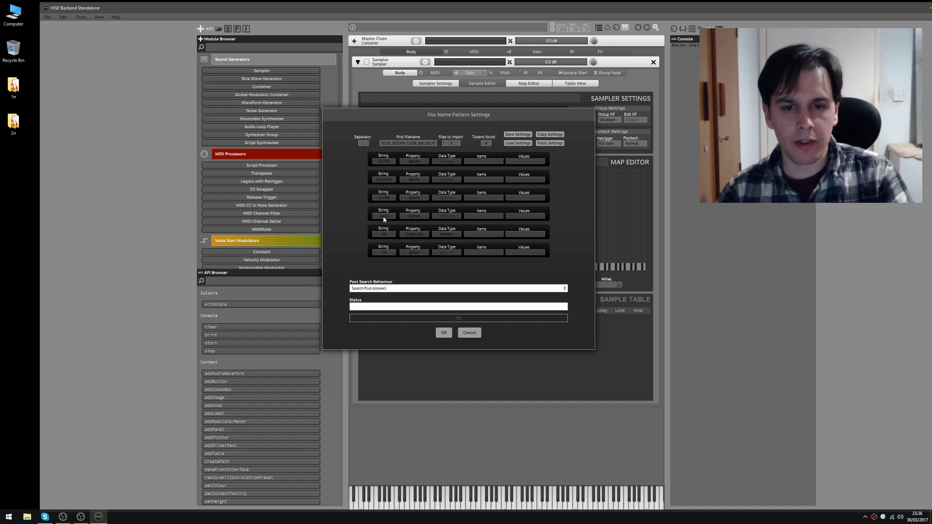
- Assign the filename's dynamics token to the Velocity Value property and import the three samples
left_click(406, 218)
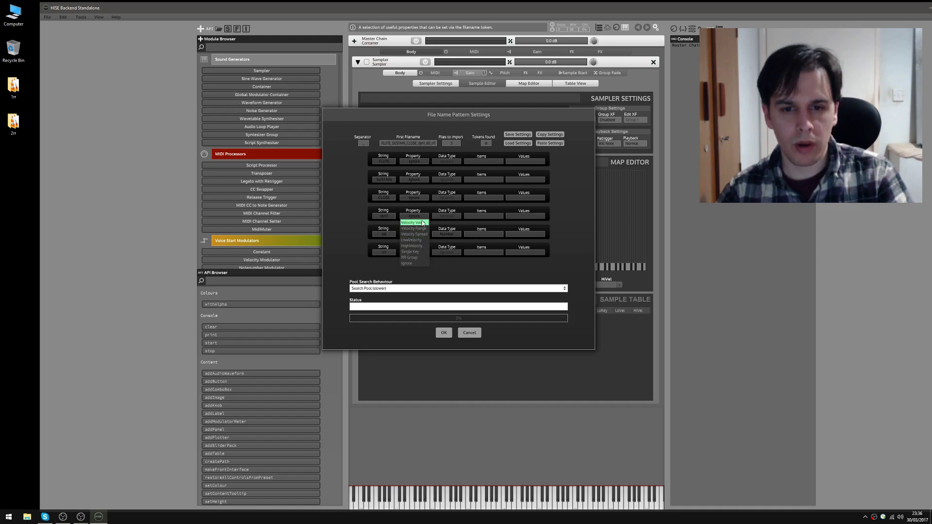
left_click(422, 222)
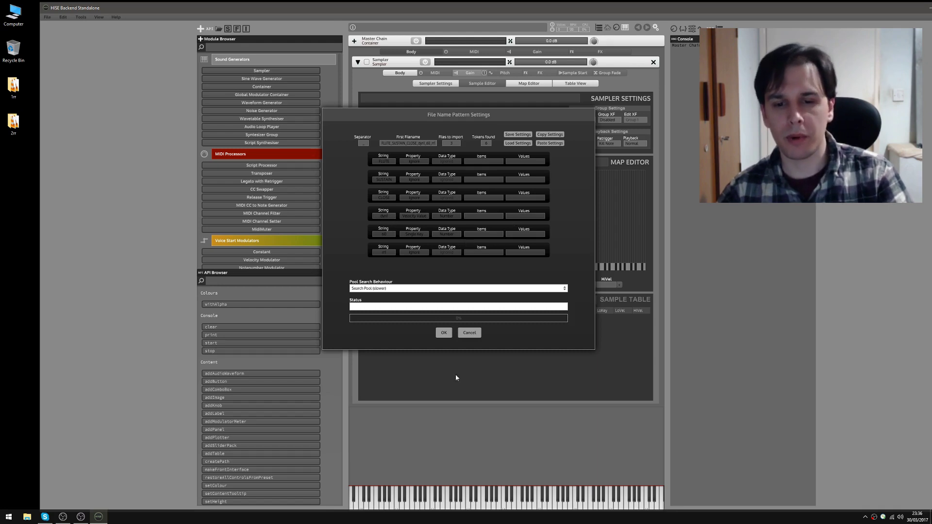
left_click(444, 333)
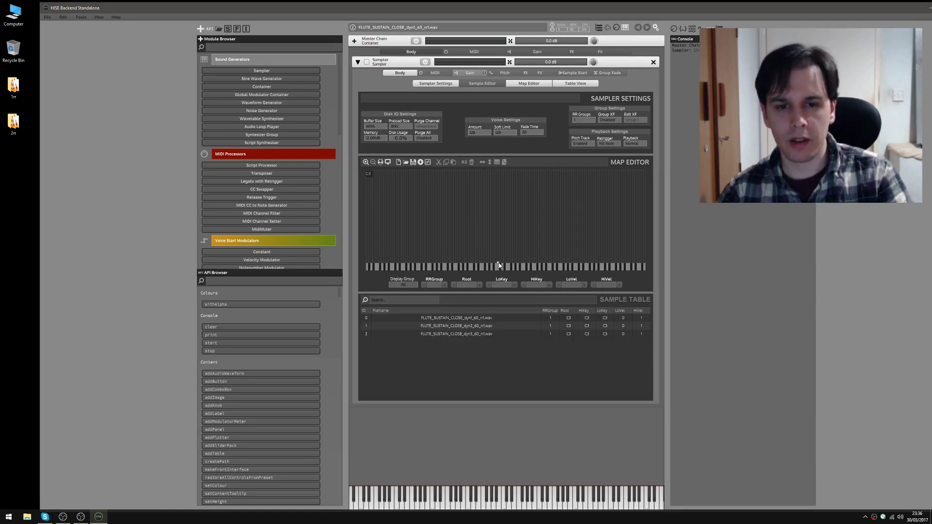
- Examine the key and velocity mapping of the three imported flute samples on C3
left_click(366, 161)
left_click(366, 161)
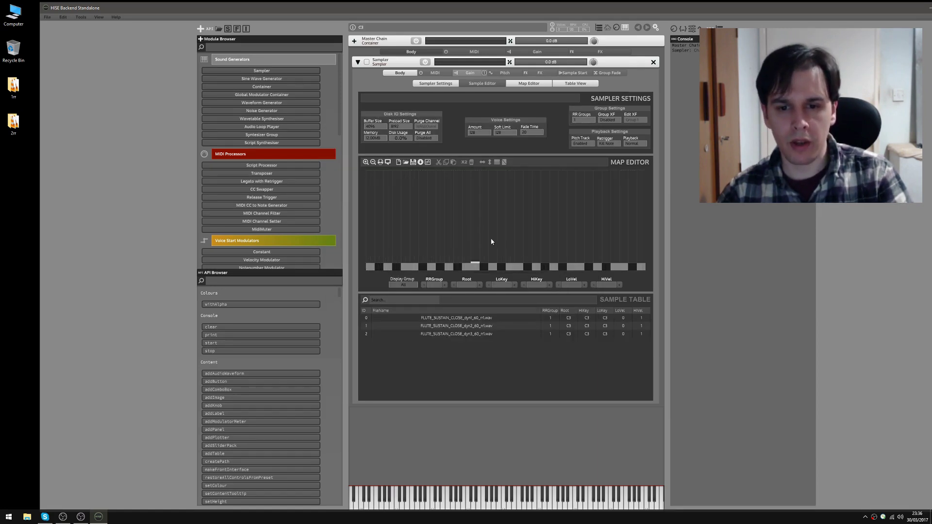
left_click_drag(455, 279, 456, 278)
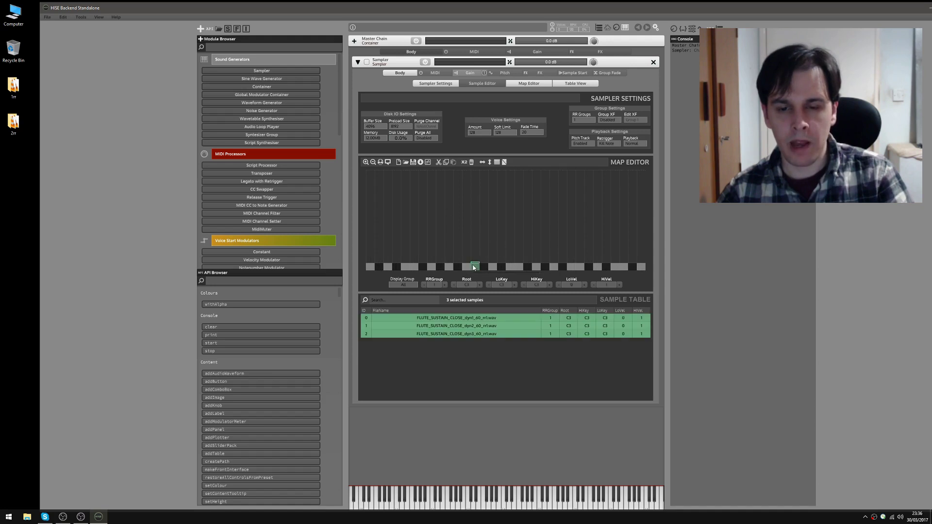
left_click(479, 232)
left_click(486, 334)
left_click(480, 326)
left_click(479, 318)
left_click(479, 326)
left_click(478, 334)
left_click_drag(488, 247, 477, 269)
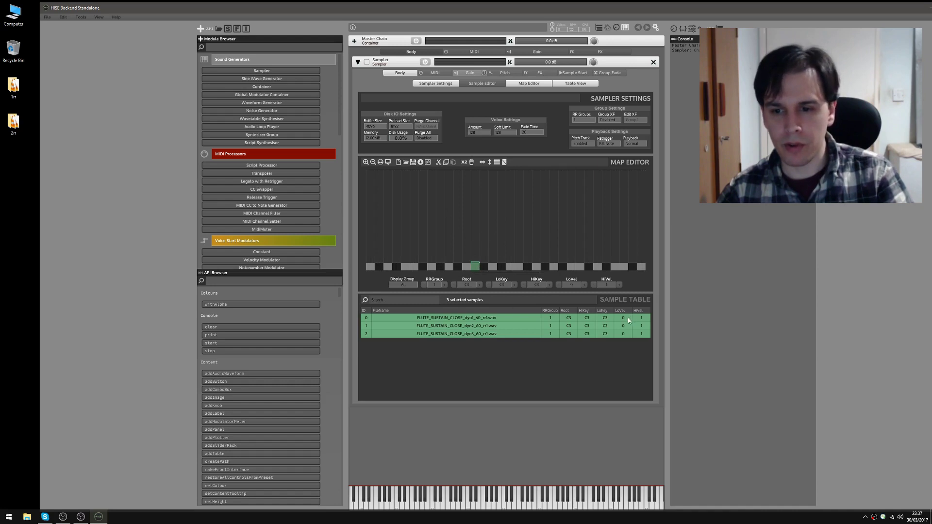
left_click(509, 298)
- Set the dyn3 flute sample's velocity range to a high of 127 and a low of 80
left_click(475, 334)
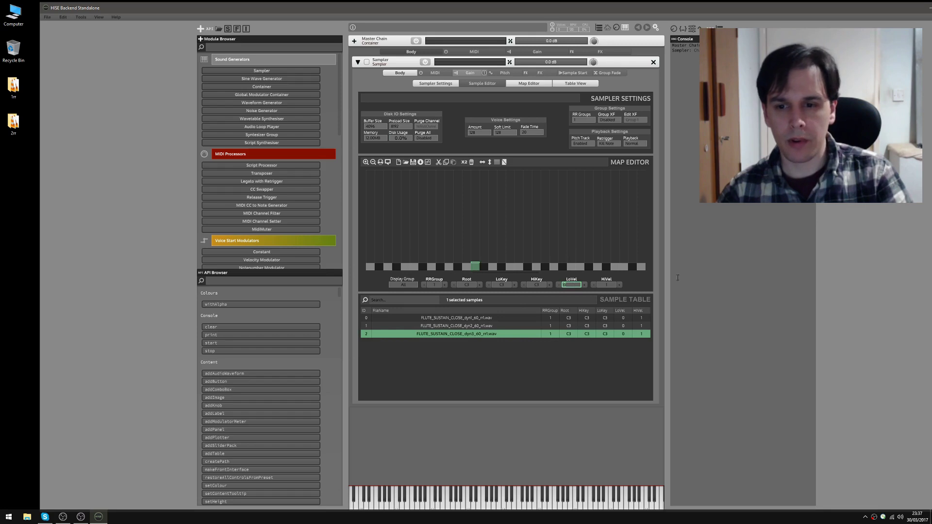
left_click(607, 285)
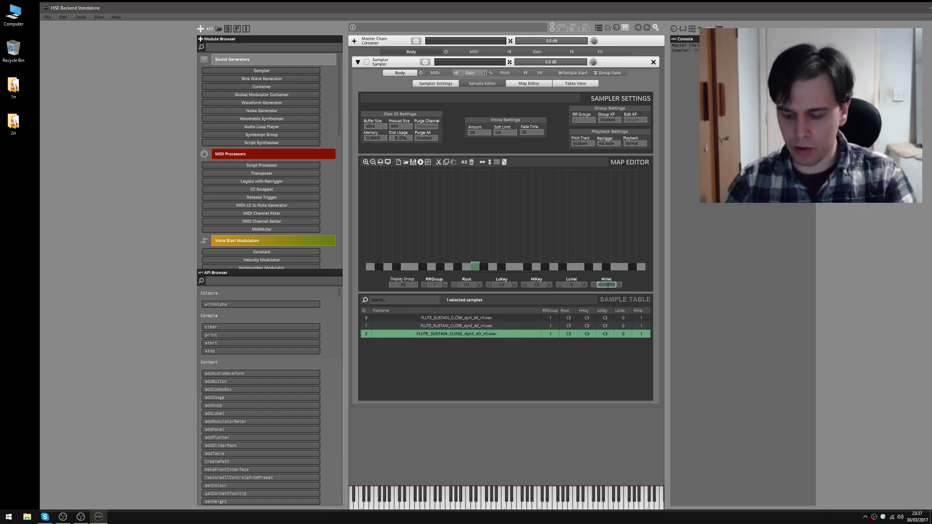
type("127")
key("Return")
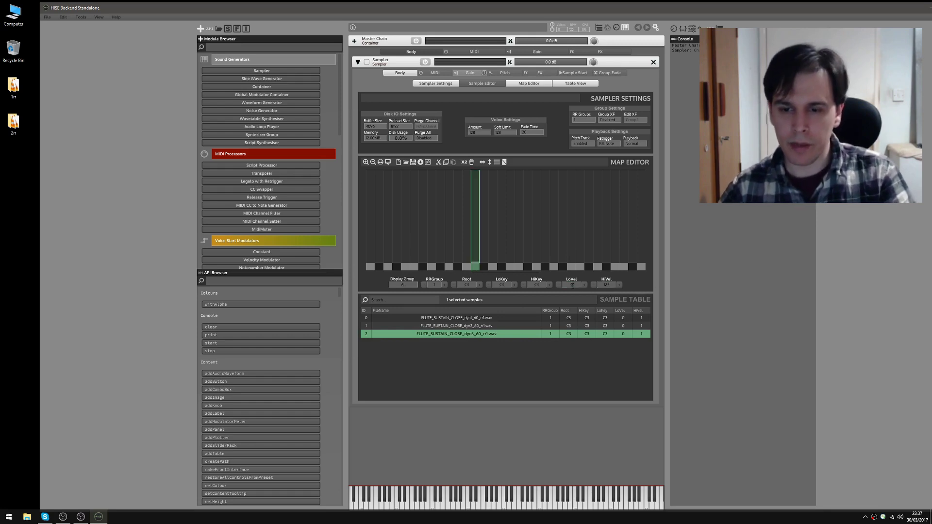
left_click(573, 286)
type("80")
key("Return")
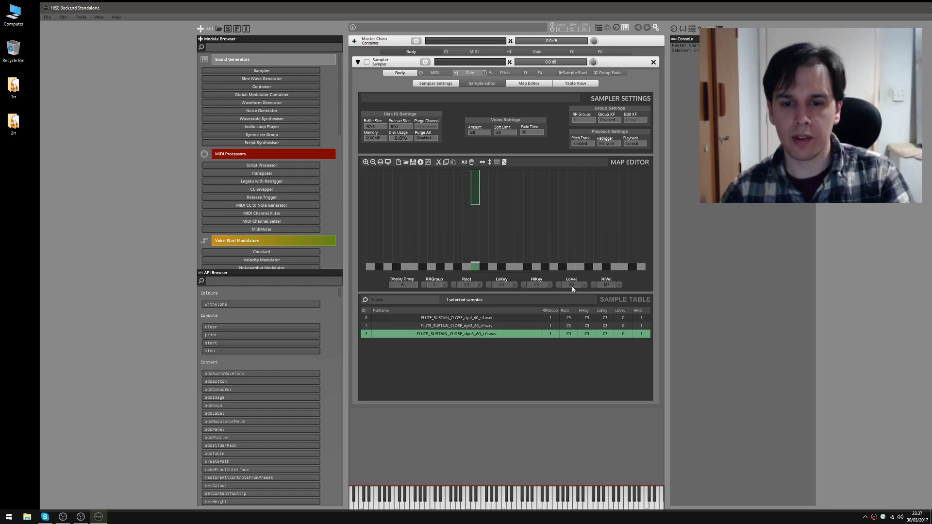
- Set the dyn2 flute sample's velocity range to a high of 79 and a low of 40
left_click(474, 330)
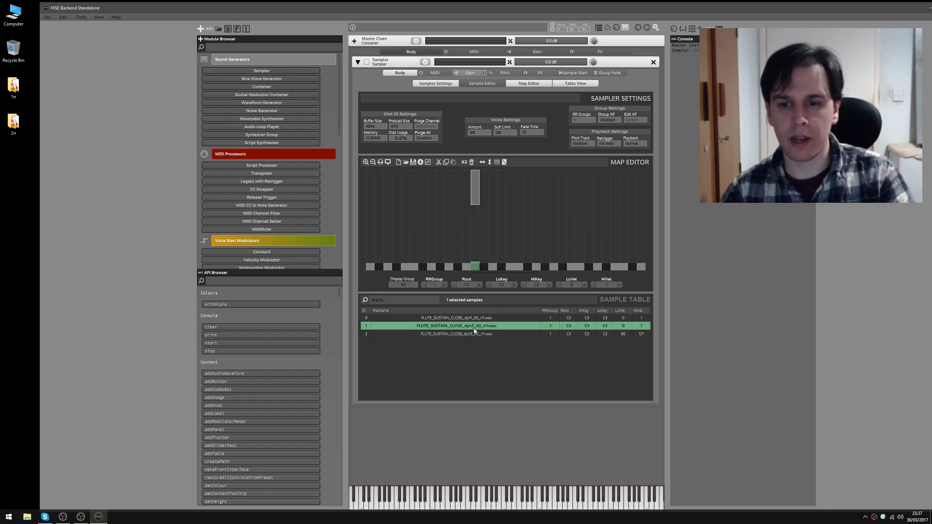
left_click(602, 285)
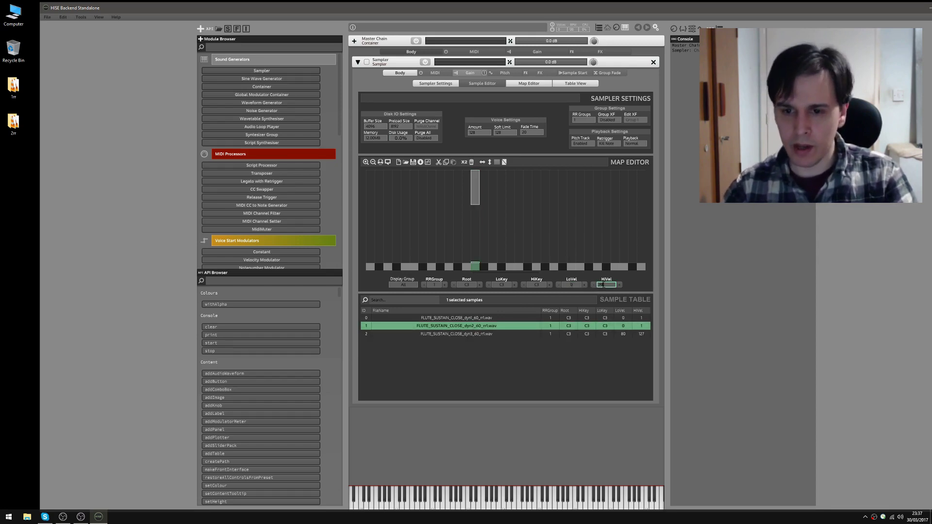
type("79")
key("Return")
left_click(571, 285)
type("40")
key("Return")
- Set the dyn1 flute sample's high velocity to 39 and clear the selection
left_click(456, 317)
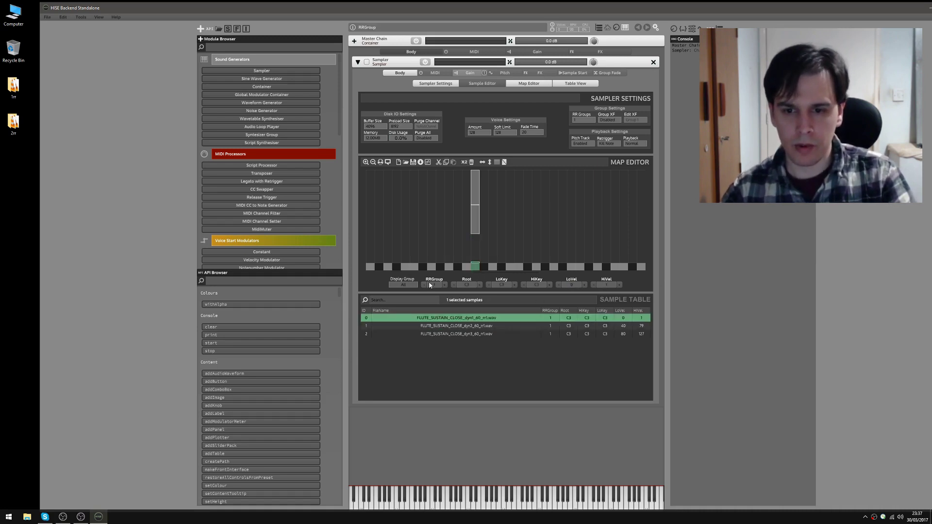
type("39")
key("Return")
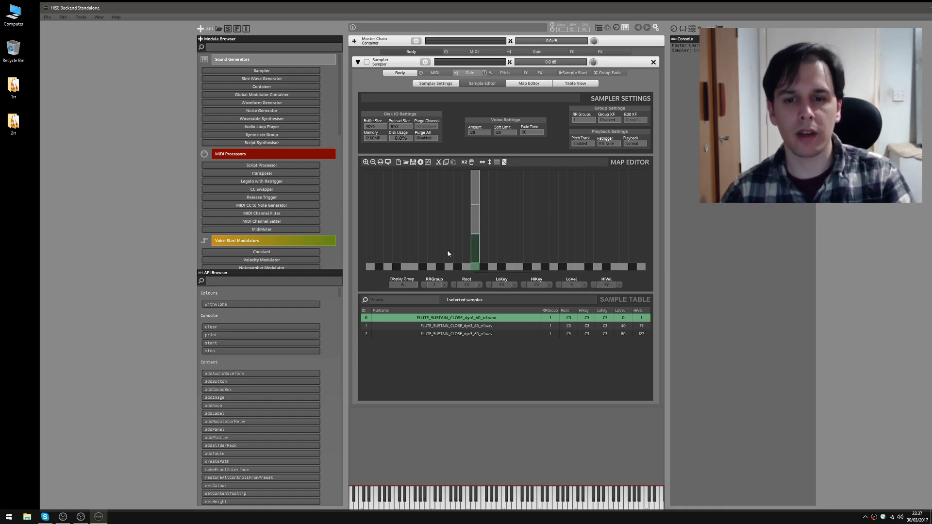
left_click(523, 221)
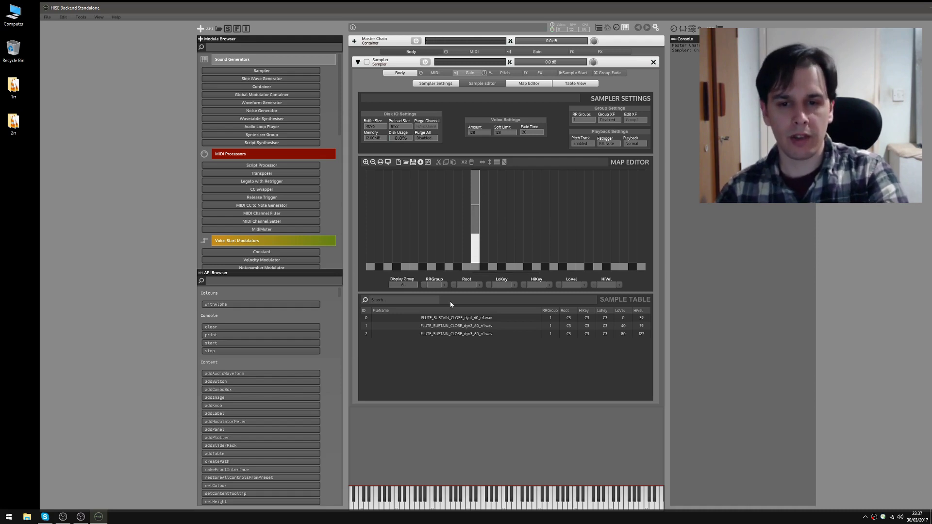
- Display the sample editor and audition the dyn1, dyn2 and dyn3 velocity layers on C3
left_click(482, 85)
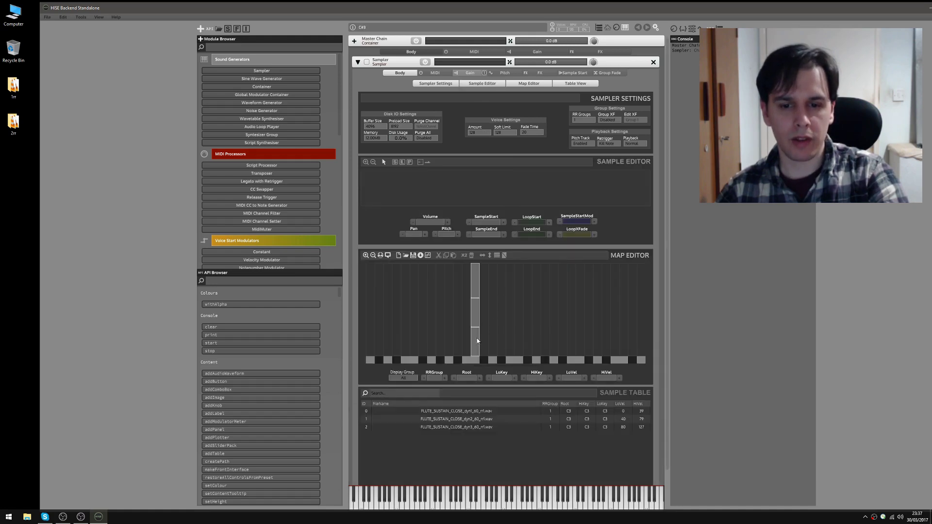
left_click(476, 343)
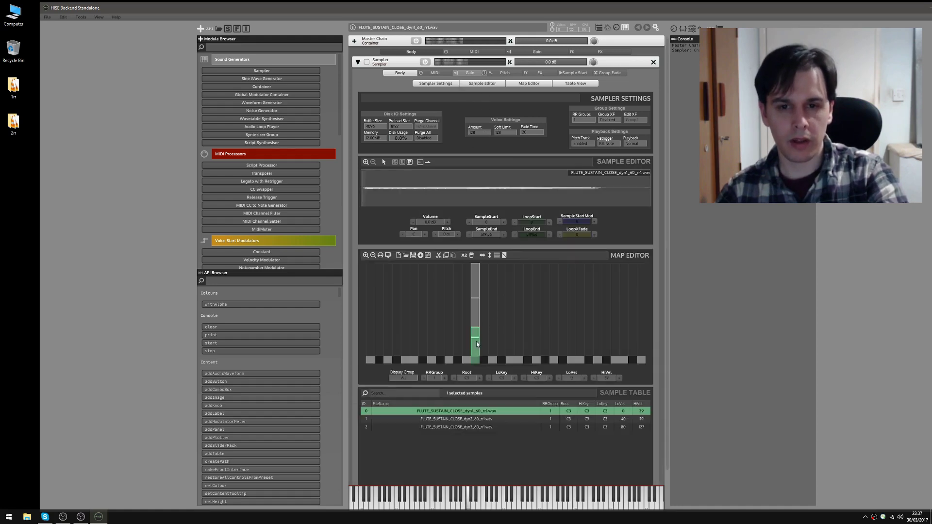
left_click(474, 307)
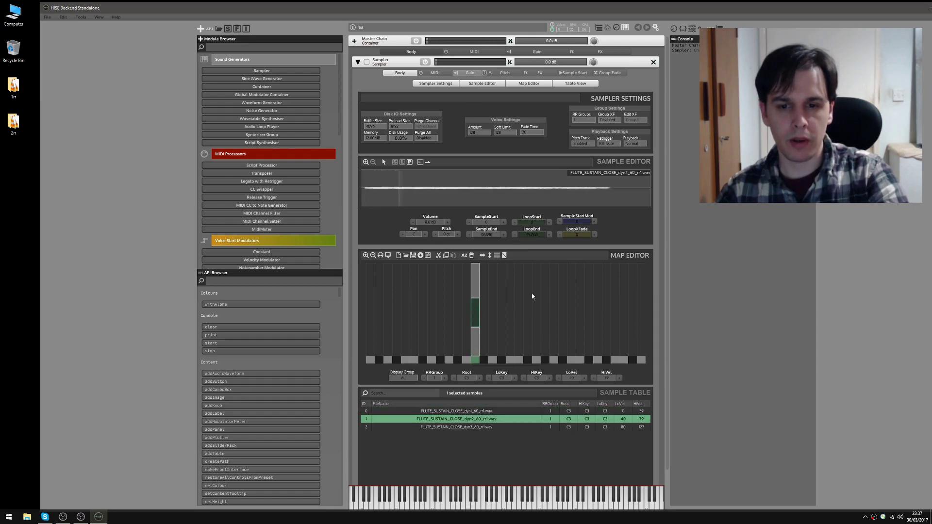
left_click(474, 275)
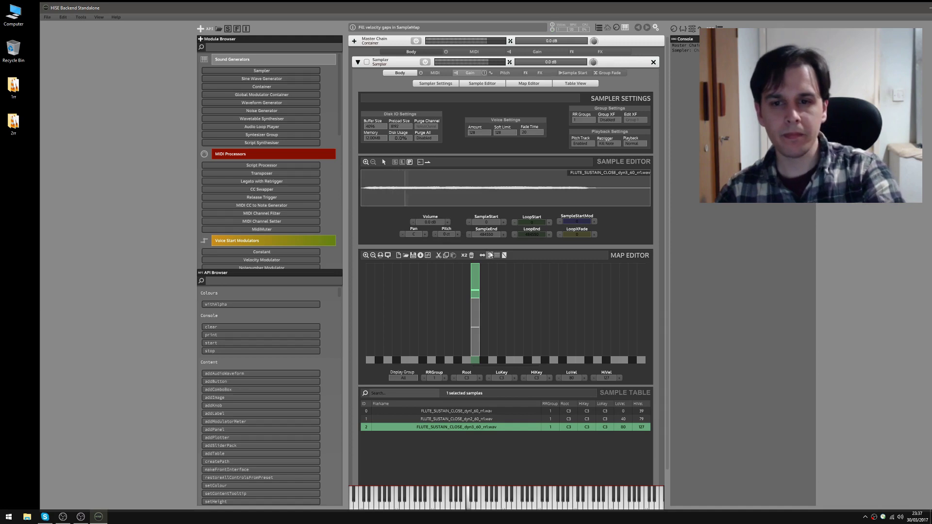
- Hide the sample table and audition the mapped velocity layers on C3 again
left_click(577, 84)
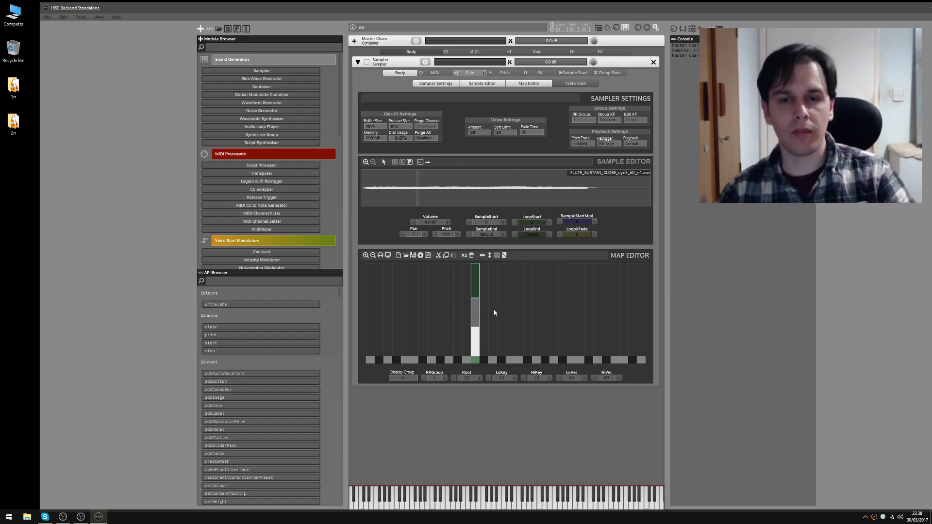
left_click(468, 73)
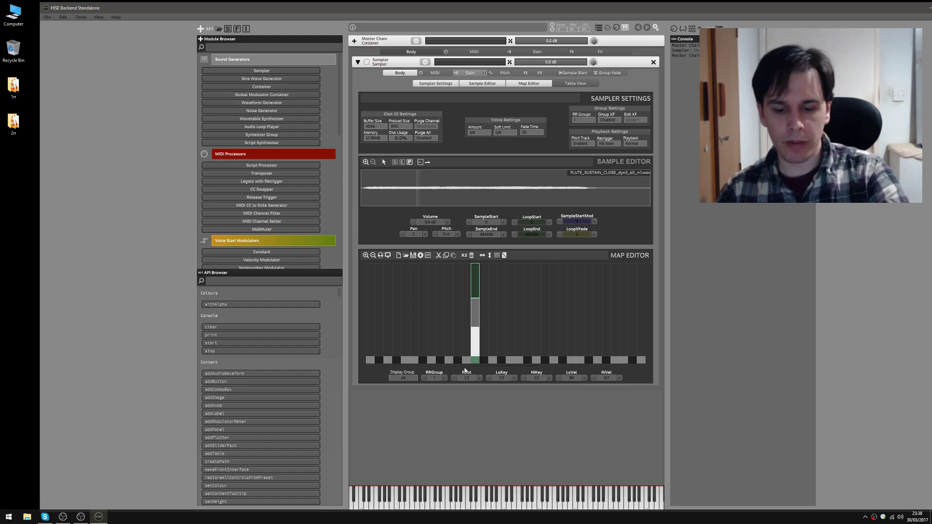
left_click(476, 340)
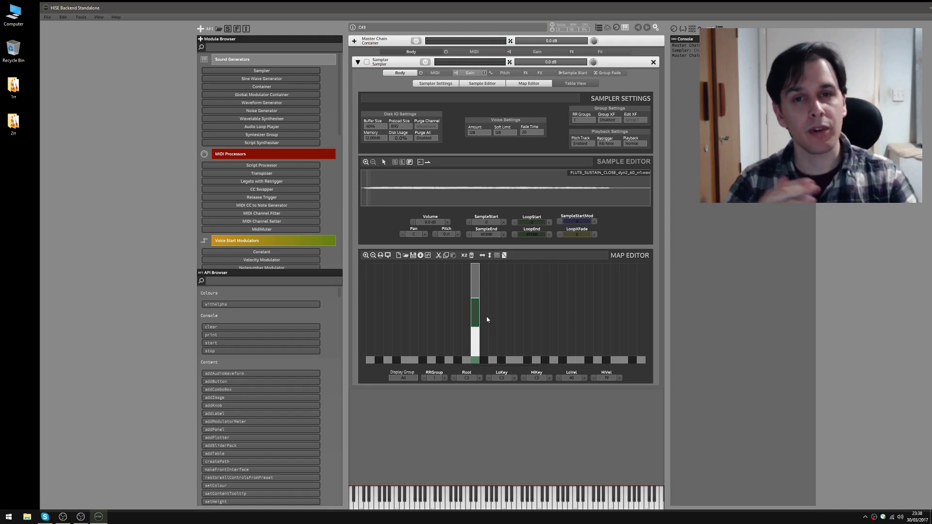
- Show the sampler's gain modulation chain, raise the DefaultEnvelope's release time, and collapse the envelope
left_click(487, 319)
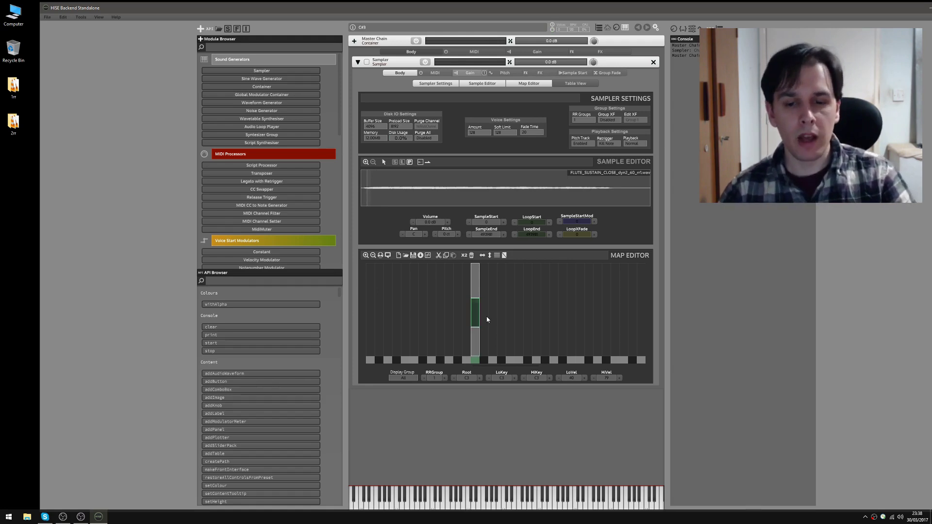
left_click(475, 75)
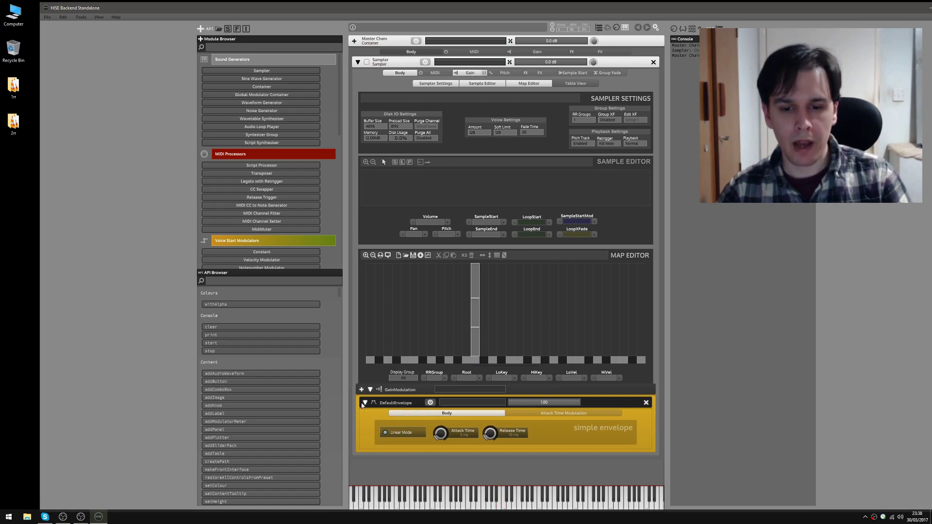
left_click_drag(495, 439, 488, 419)
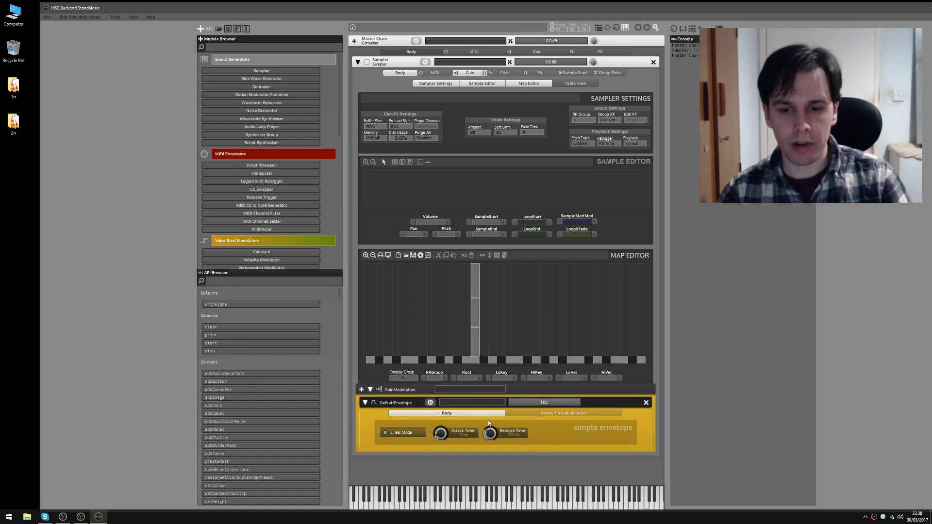
left_click(365, 402)
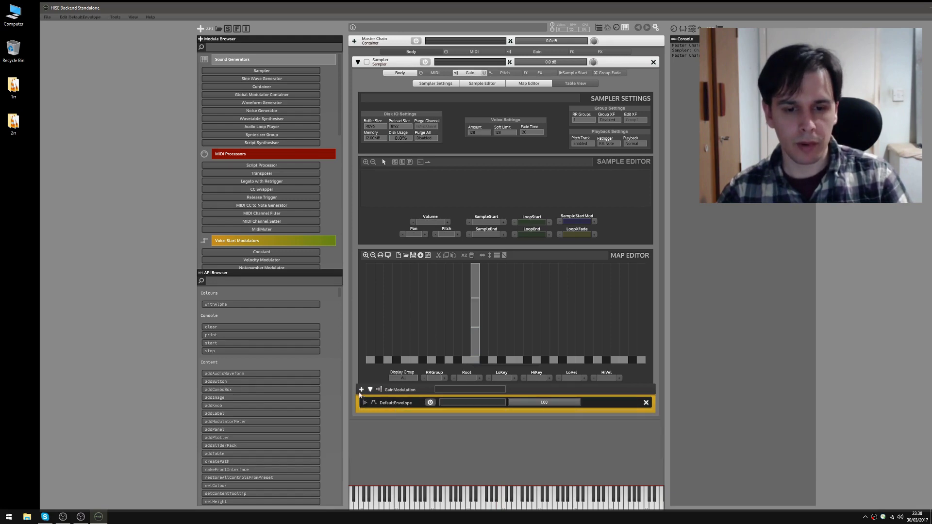
- Add a voice-start Velocity Modulator to the gain modulation chain and enable its UseTable option
left_click(361, 389)
mouse_move(388, 331)
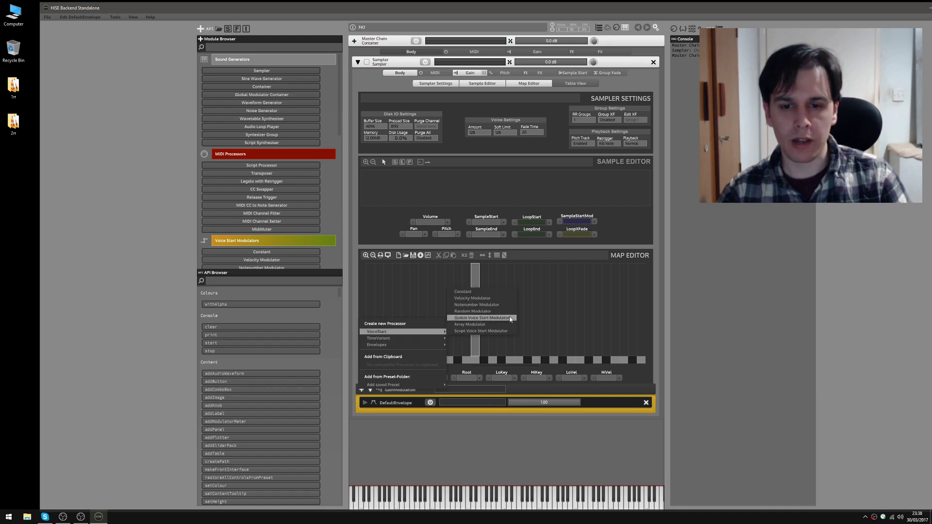
left_click(479, 300)
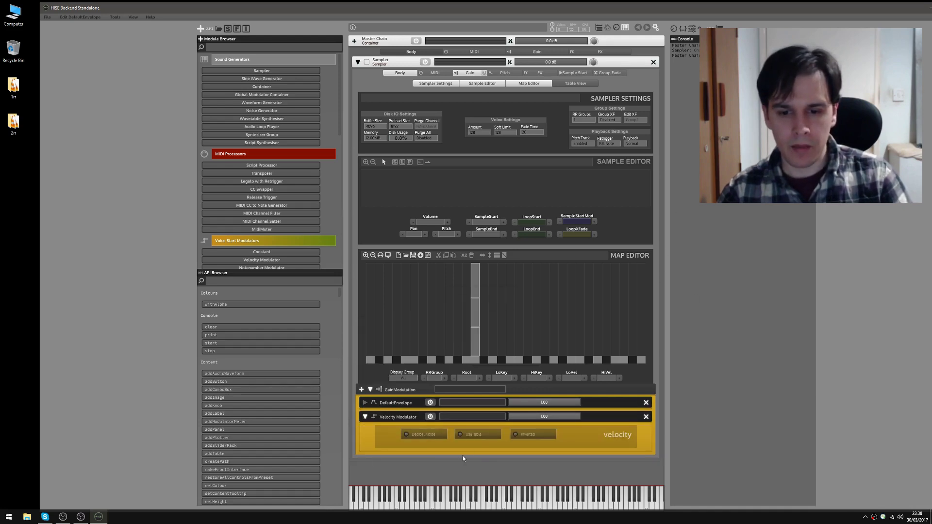
left_click(476, 432)
scroll(624, 441, "down", 1)
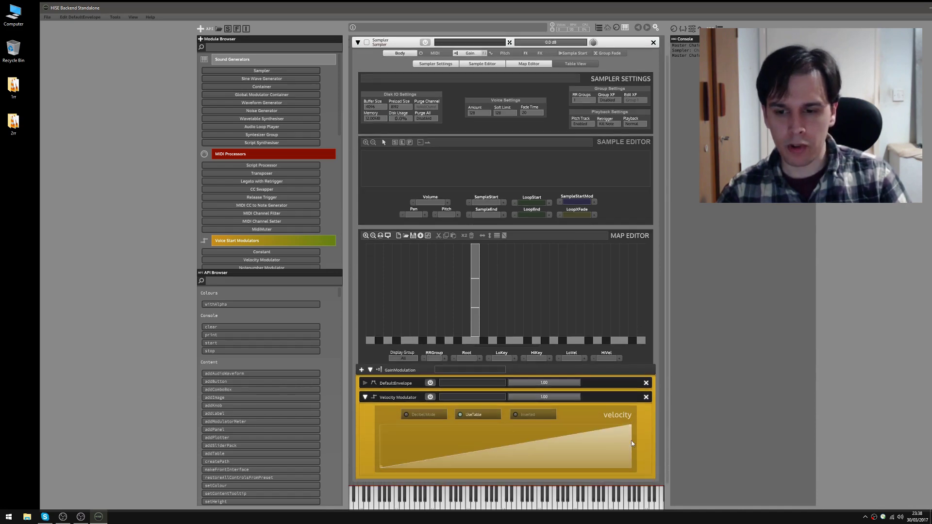
- Try adding and removing a point in the velocity table, and bend the line between its end points both ways
left_click_drag(516, 439, 569, 457)
right_click(570, 457)
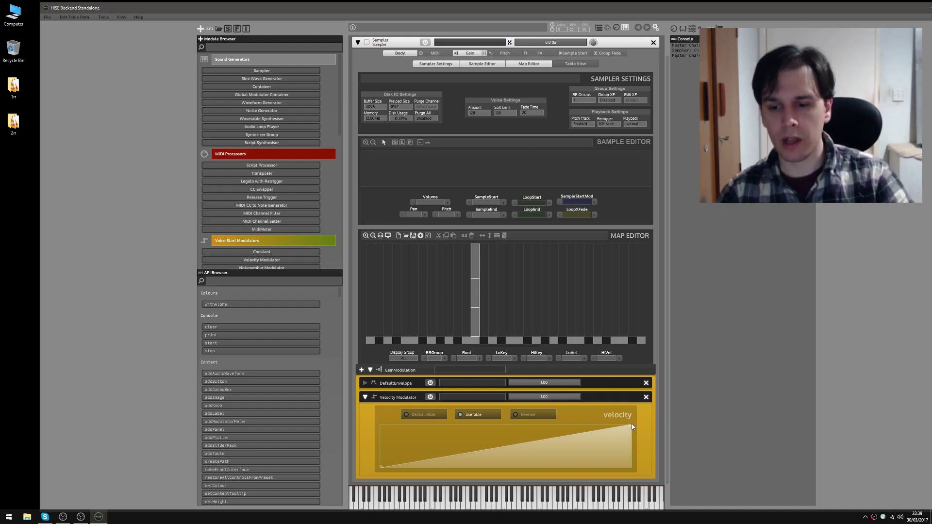
mouse_move(629, 426)
left_mouse_down()
mouse_move(630, 438)
mouse_move(630, 426)
left_mouse_up()
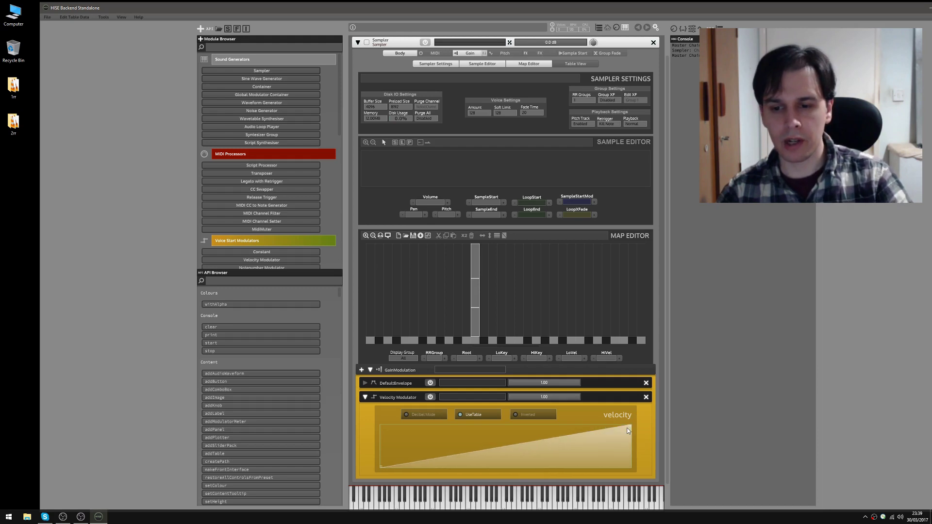
scroll(630, 426, "down", 6)
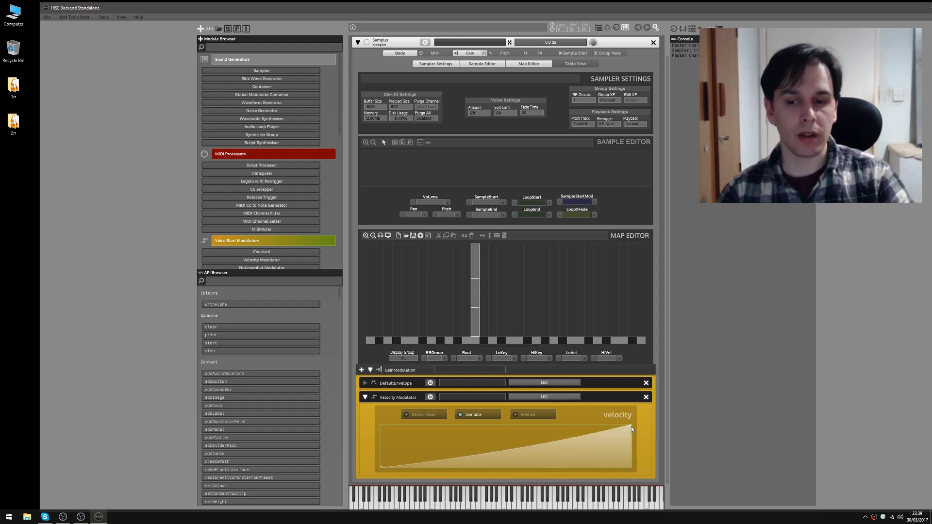
scroll(631, 426, "up", 10)
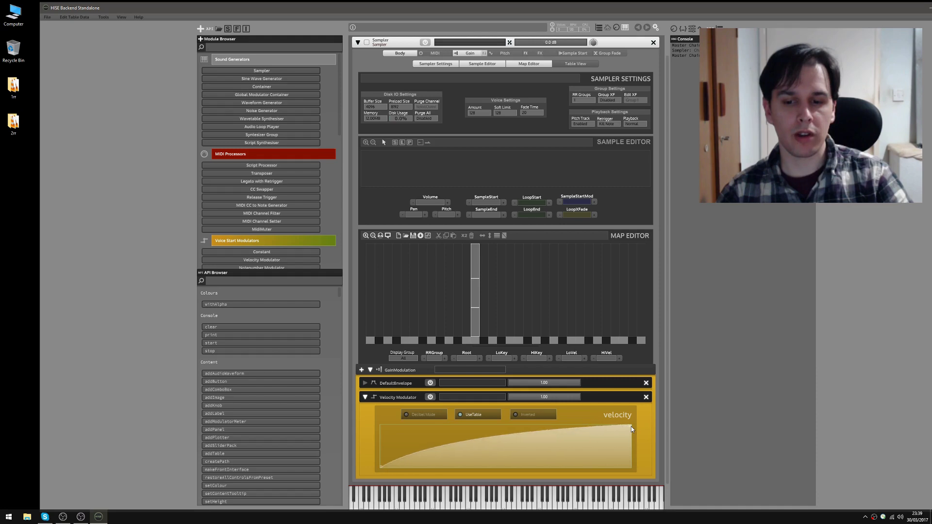
scroll(631, 427, "down", 2)
- Try shaping the velocity table with a middle point and curved segments on both sides, and remove the point
mouse_move(473, 443)
left_mouse_down()
mouse_move(529, 454)
mouse_move(492, 440)
left_mouse_up()
scroll(529, 455, "down", 2)
scroll(528, 454, "down", 2)
scroll(492, 441, "up", 2)
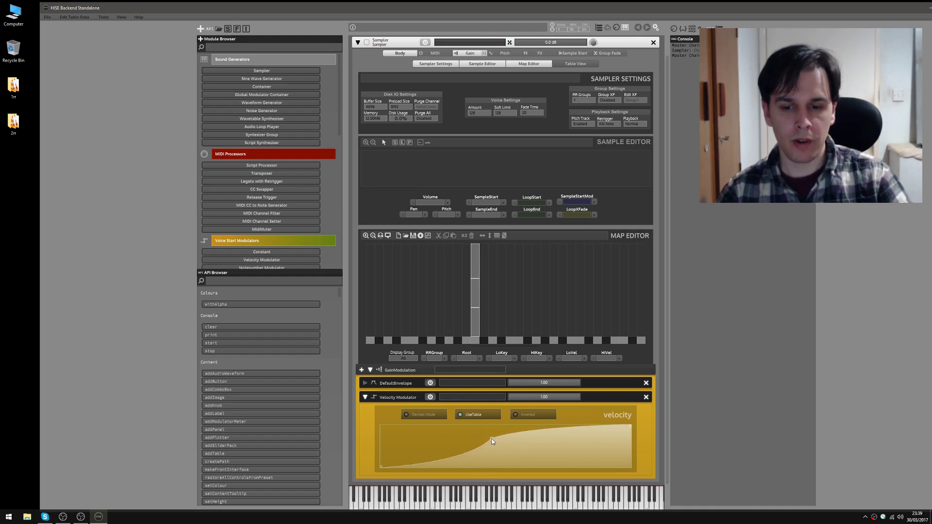
scroll(492, 441, "down", 2)
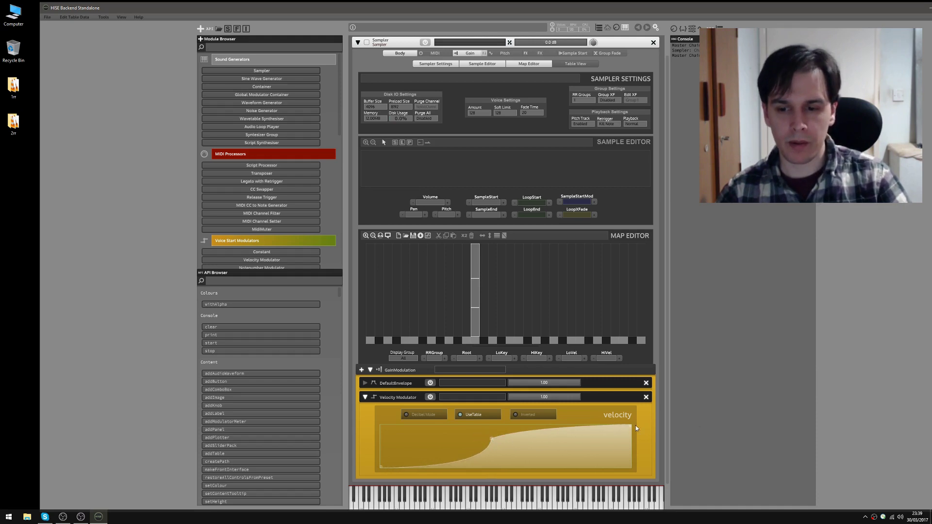
scroll(630, 425, "up", 1)
scroll(630, 425, "down", 3)
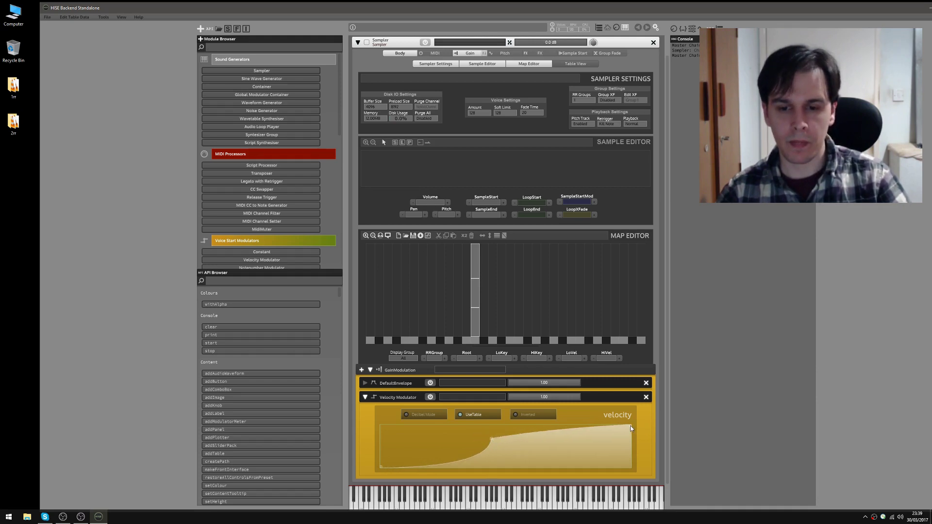
right_click(492, 439)
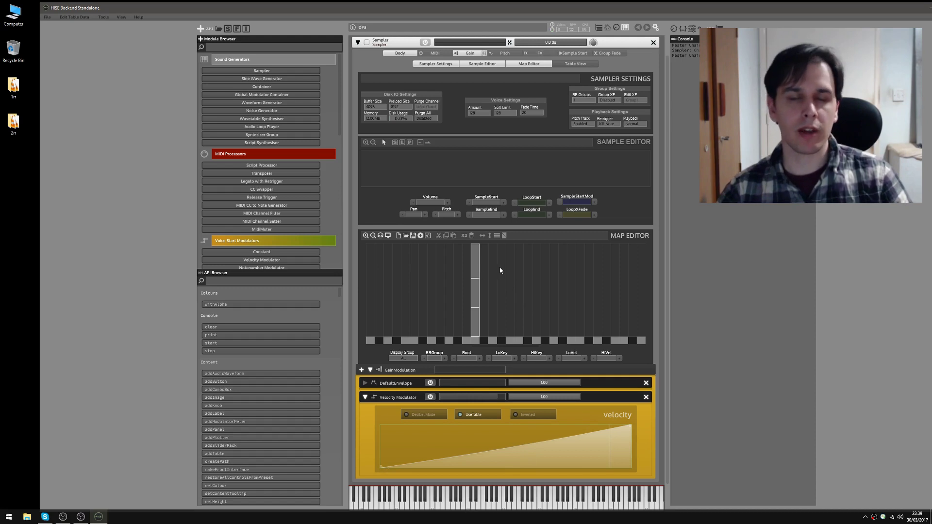
- Select the dyn1 and dyn2 samples in turn to examine the boundary between their velocity layers
left_click(475, 320)
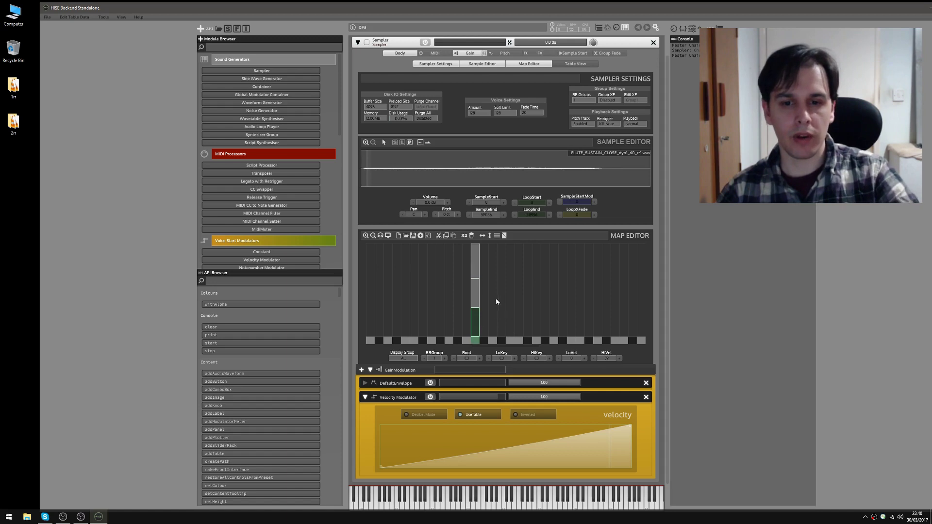
left_click(473, 301)
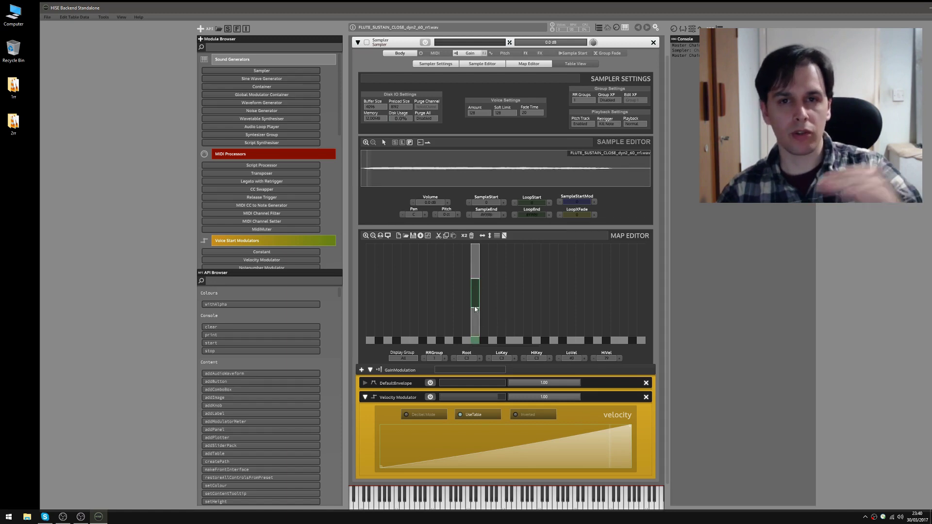
left_click(474, 324)
left_click(475, 307)
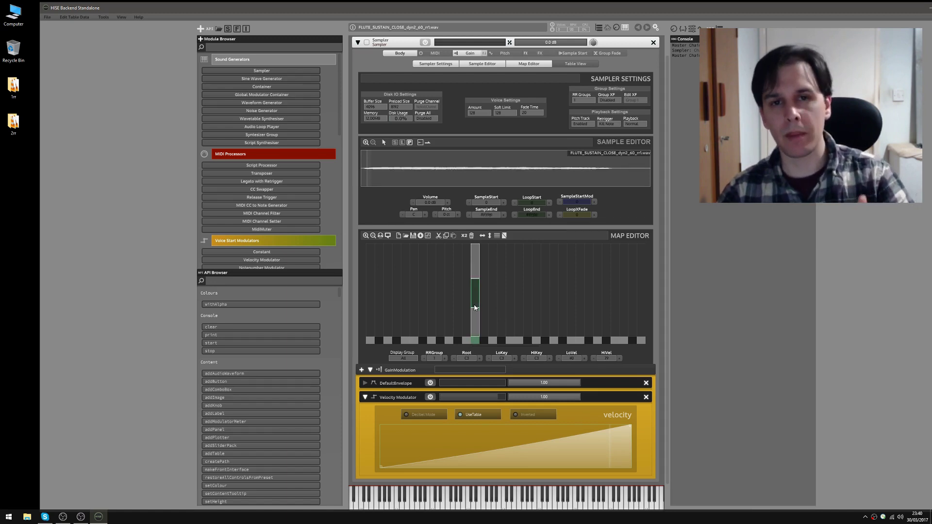
- Set the dyn1 flute sample's high velocity to 45 so it overlaps the dyn2 layer
left_click(474, 320)
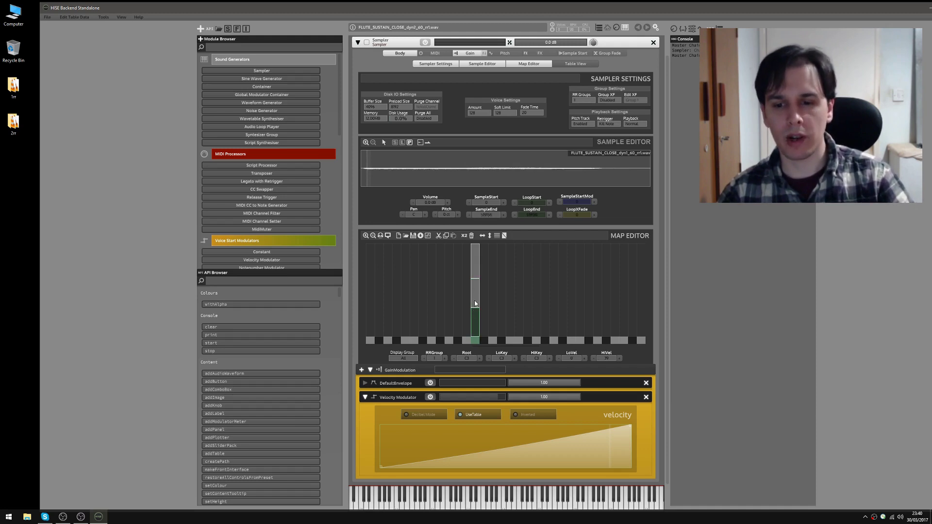
left_click(605, 358)
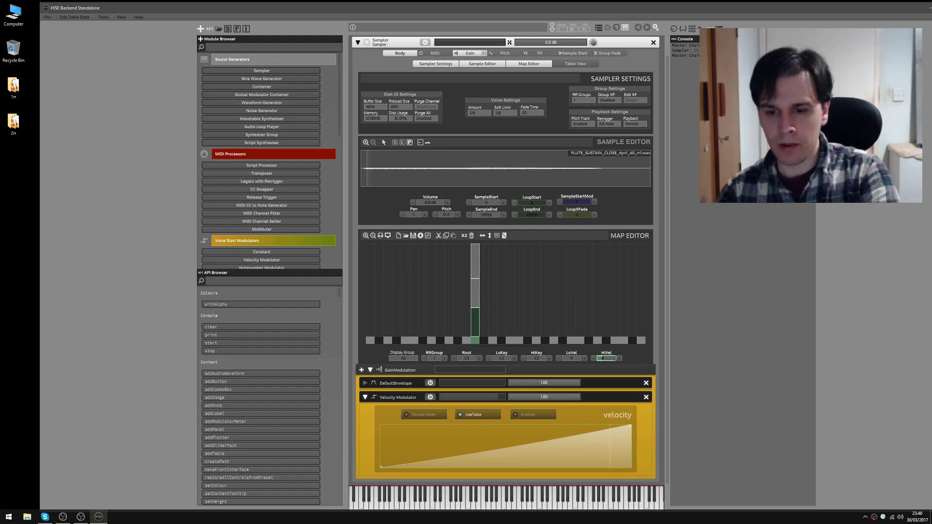
type("45")
key("Return")
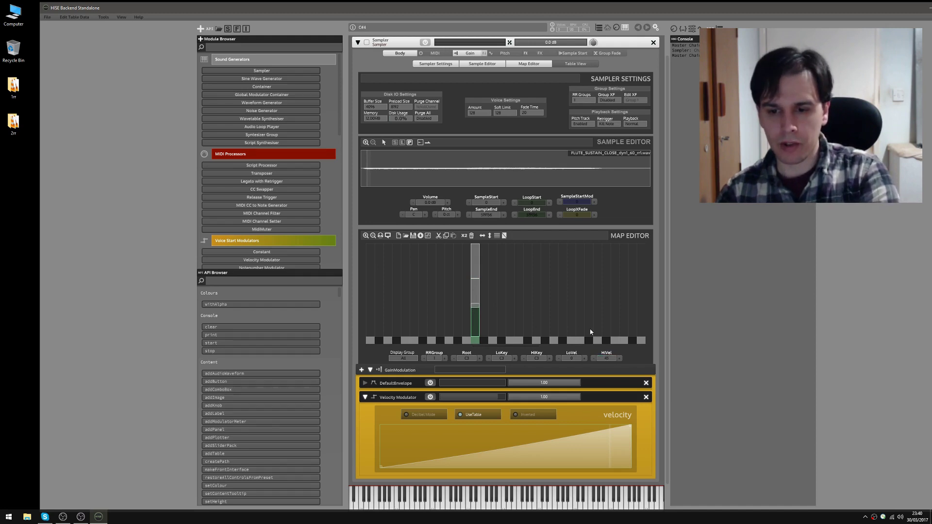
- Set the dyn2 flute sample's low velocity to 35 and clear the selection
left_click(475, 294)
left_click(571, 358)
type("4")
key("Return")
left_click(490, 313)
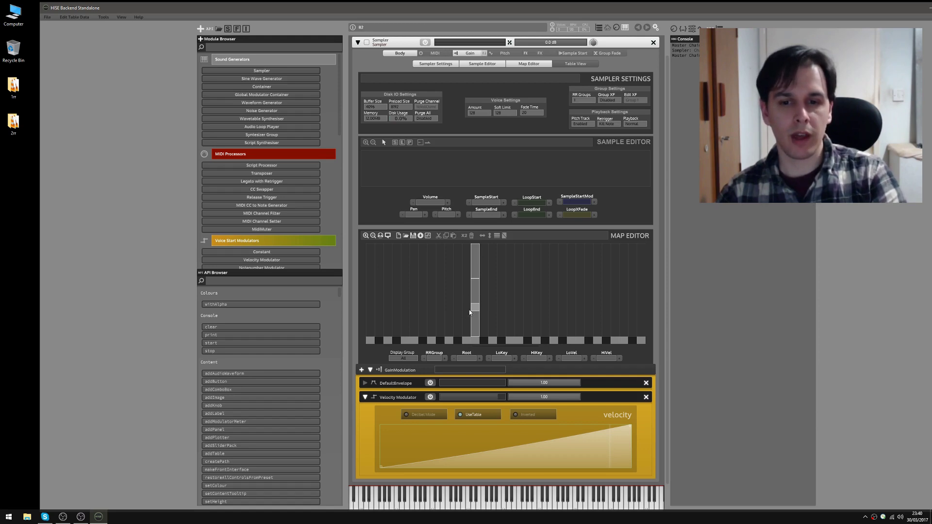
- Set the dyn3 sample's low velocity to 75 and raise the dyn2 sample's high velocity to overlap it further
left_click(475, 272)
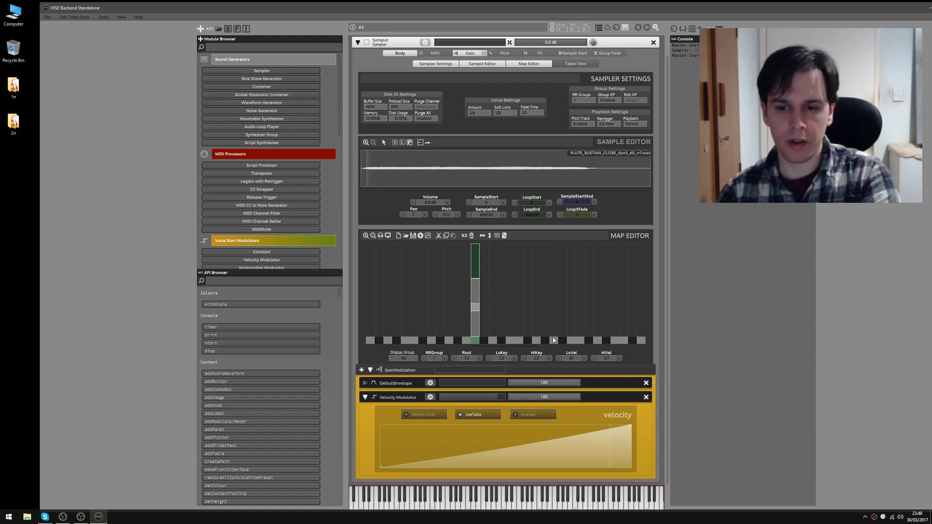
left_click(574, 358)
key("Return")
left_click(475, 289)
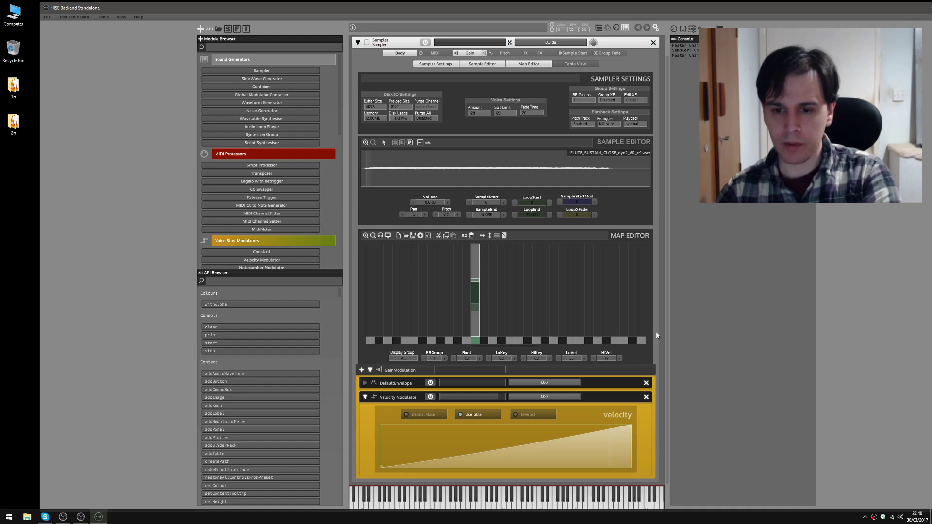
left_click_drag(619, 358, 630, 341)
left_click(534, 290)
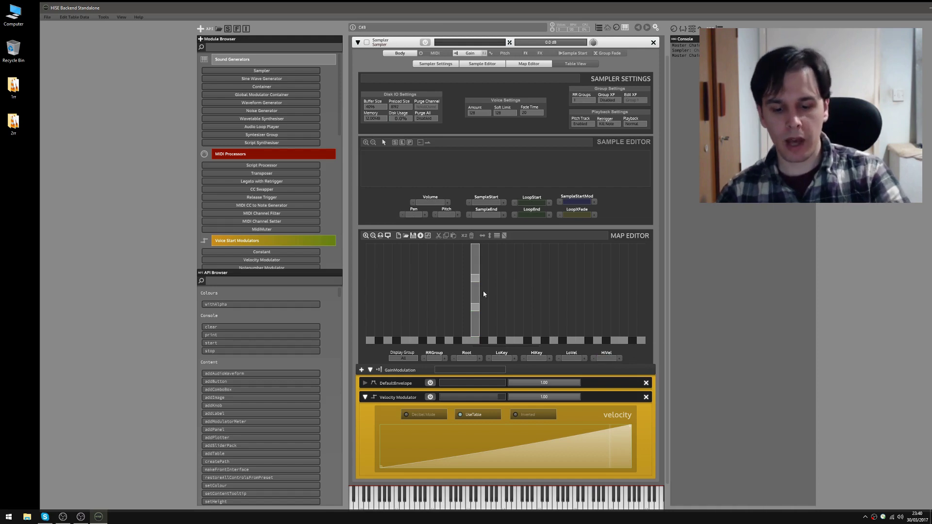
- Bypass the Velocity Modulator and audition the overlapping layers on C3 at different velocities
left_click(430, 397)
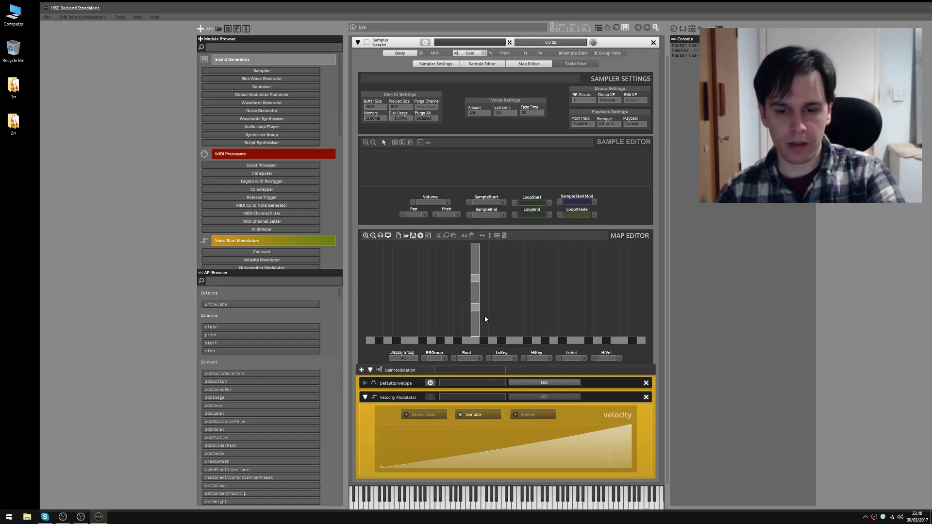
left_click(467, 499)
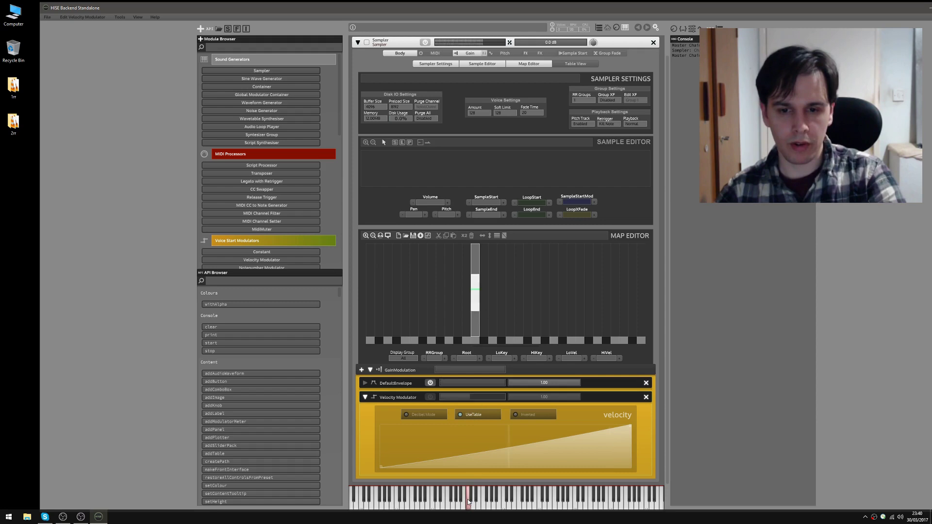
left_click(468, 499)
left_click(468, 498)
left_click(468, 497)
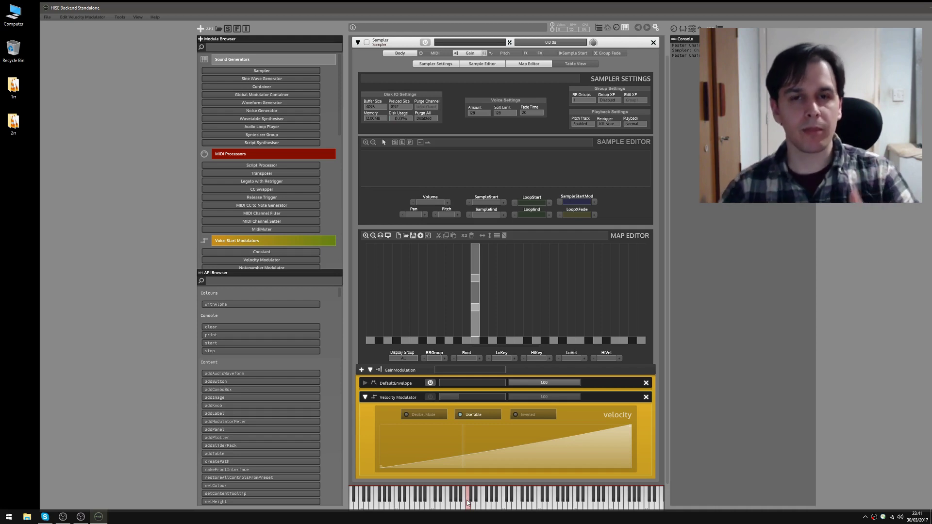
left_click(467, 504)
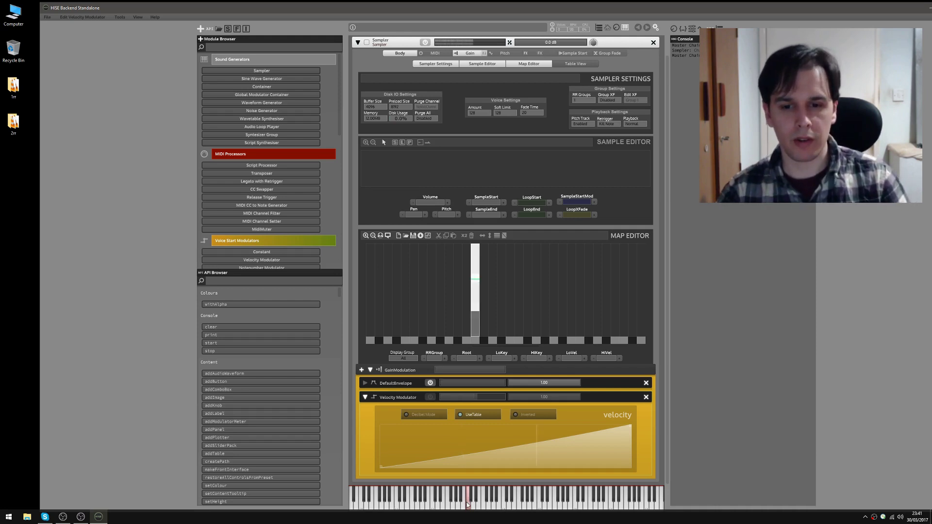
left_click(467, 507)
left_click(466, 508)
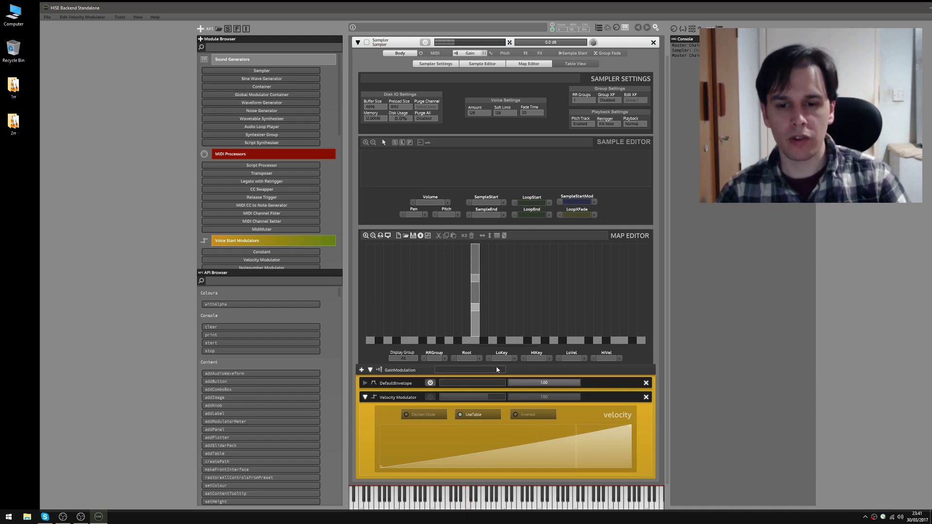
- Apply a crossfade to all three overlapping flute samples and audition C3 from low to high velocity
left_click_drag(514, 250, 429, 325)
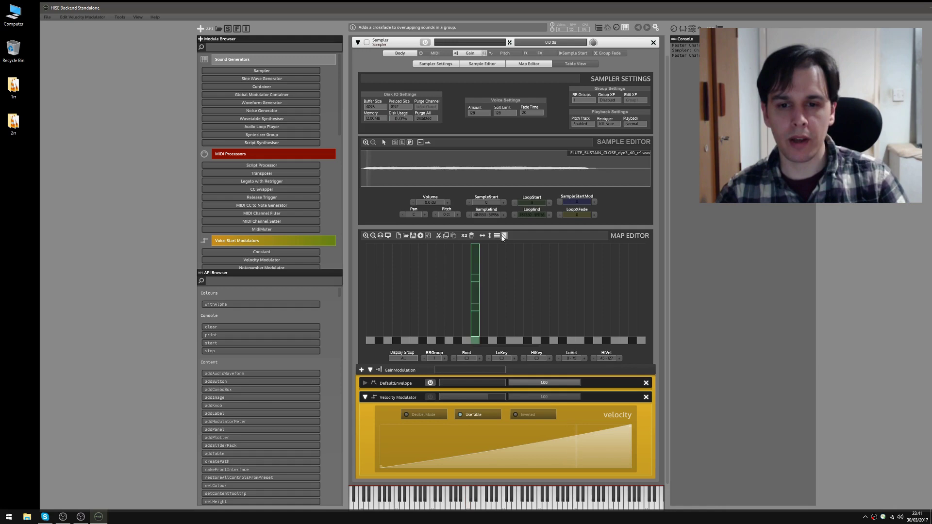
left_click(503, 236)
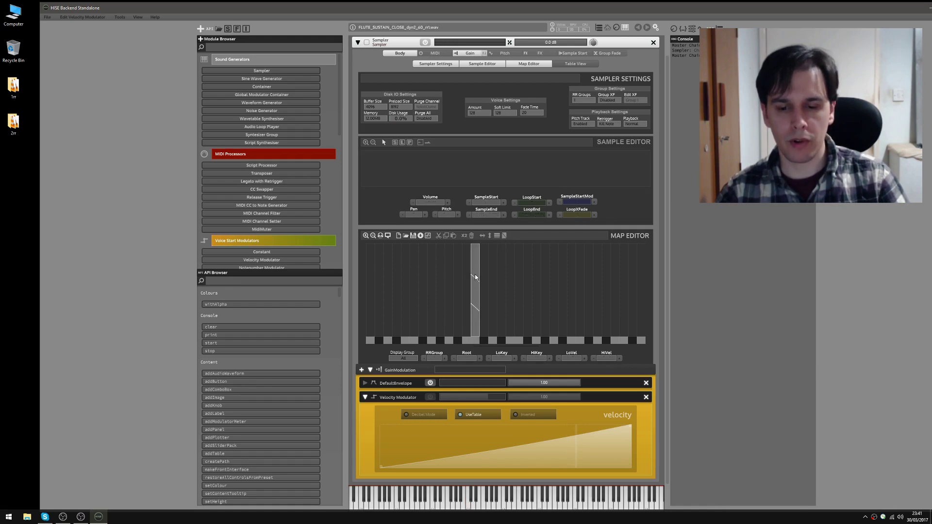
left_click(468, 490)
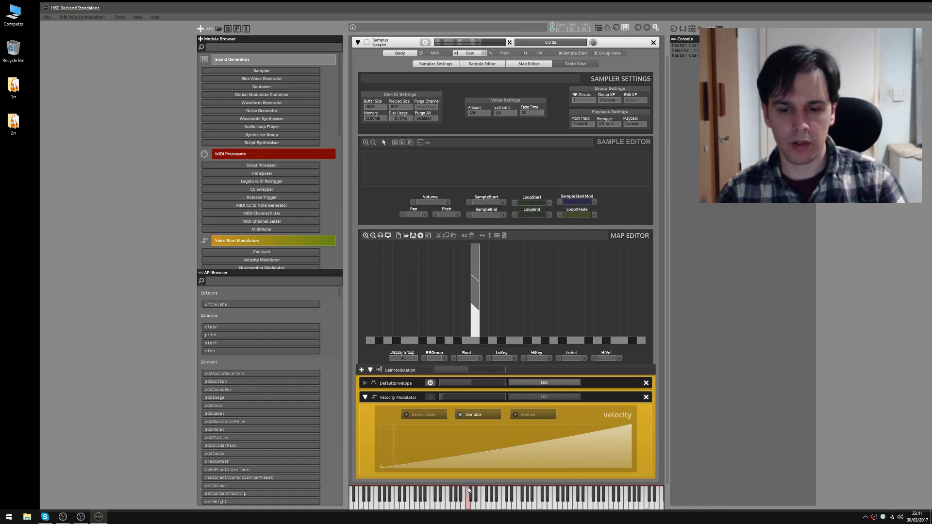
left_click(468, 500)
left_click(468, 498)
left_click(467, 501)
left_click(467, 507)
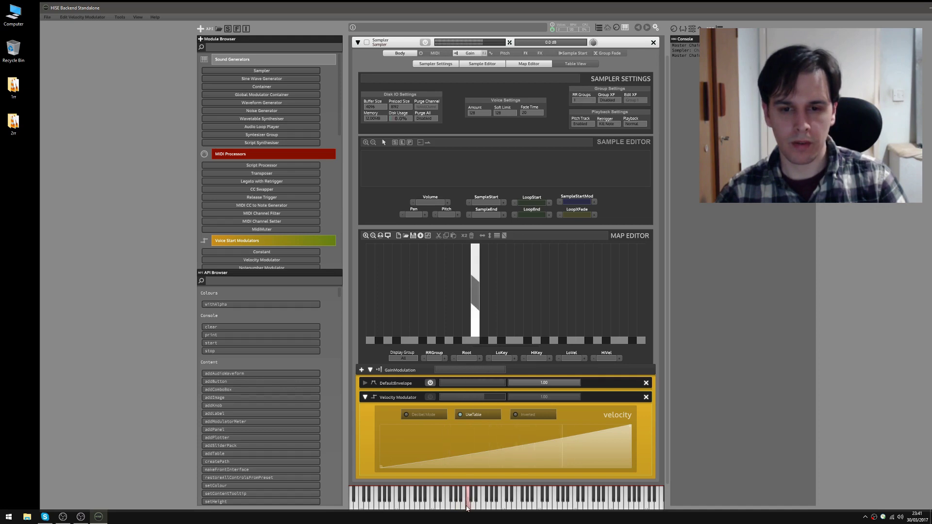
left_click(466, 508)
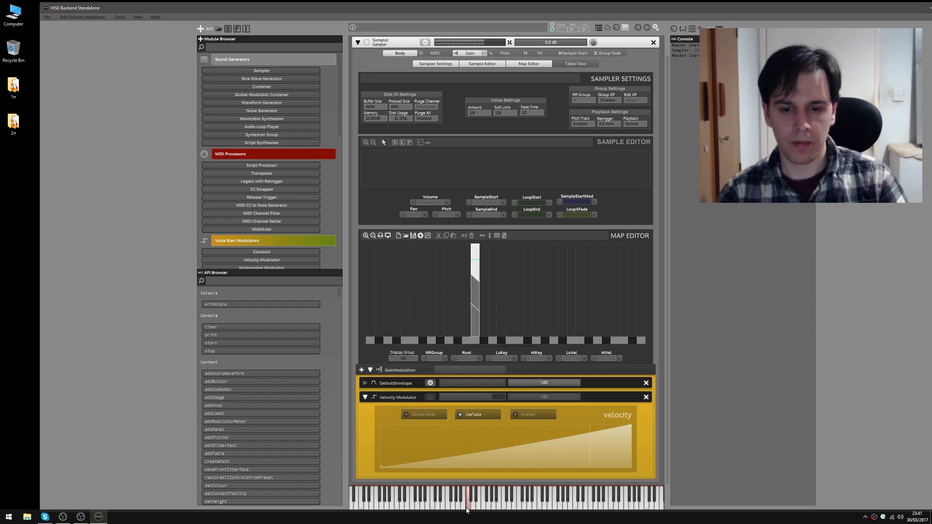
- Delete the Velocity Modulator from the gain modulation chain and hide the Gain chain
left_click(430, 397)
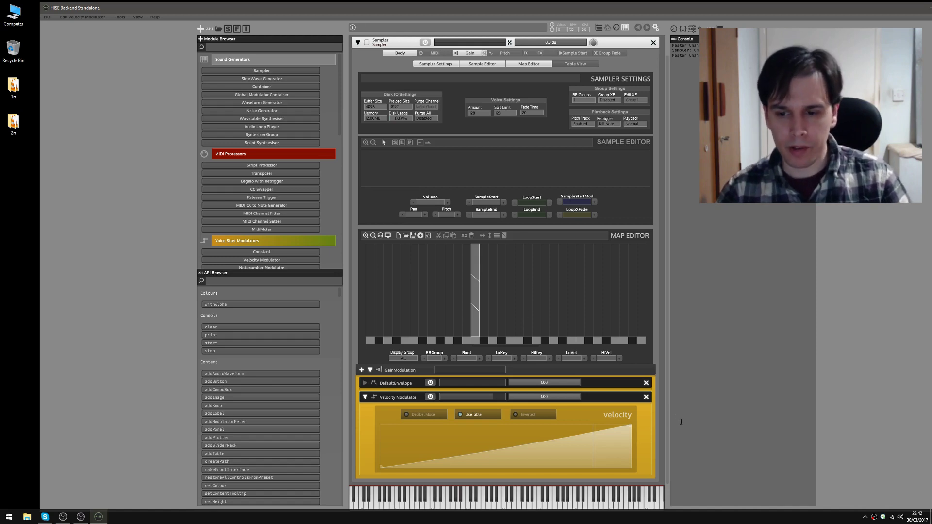
key("Delete")
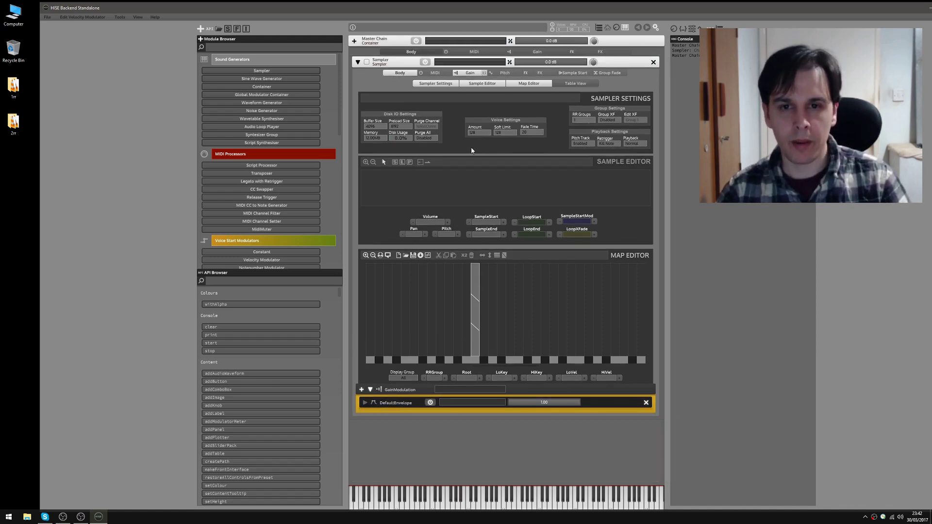
left_click(470, 73)
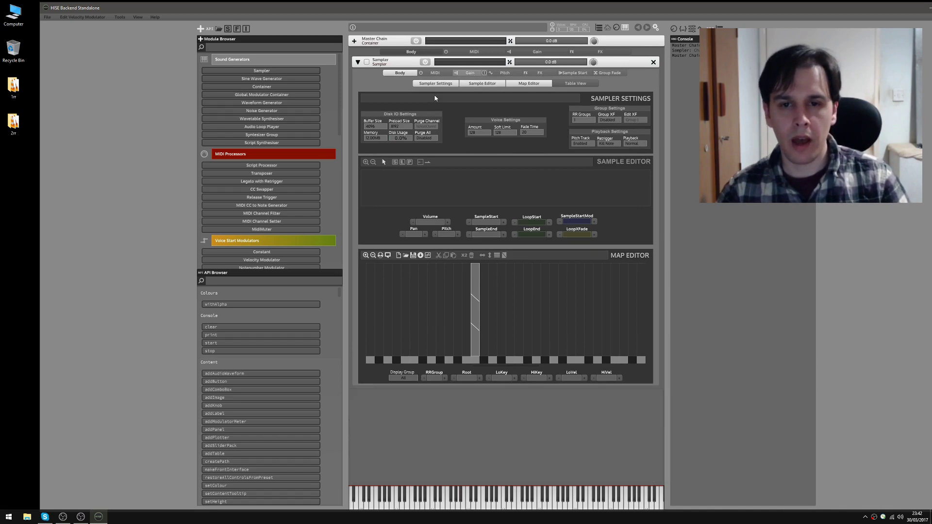
- Delete all mapped flute samples and load the three flute files from the desktop's 1rr folder using file name pattern import
left_click_drag(495, 300, 432, 343)
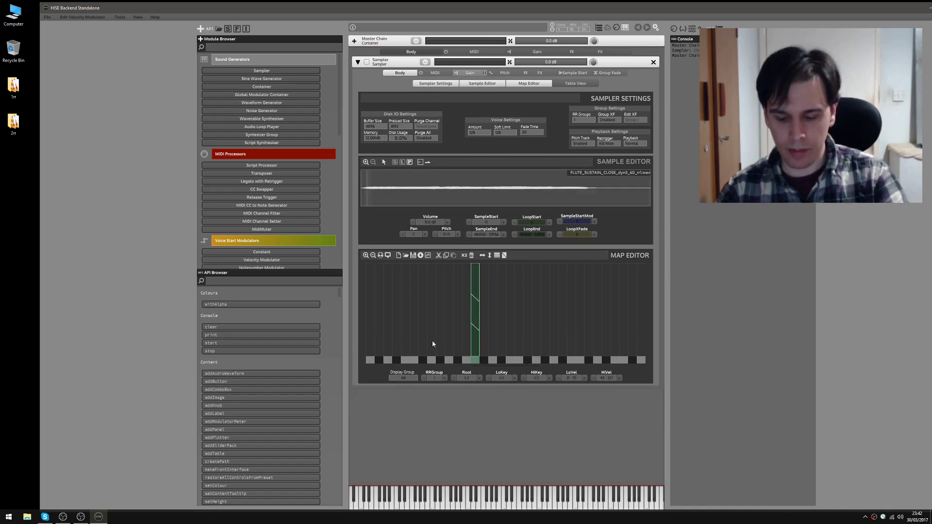
key("Delete")
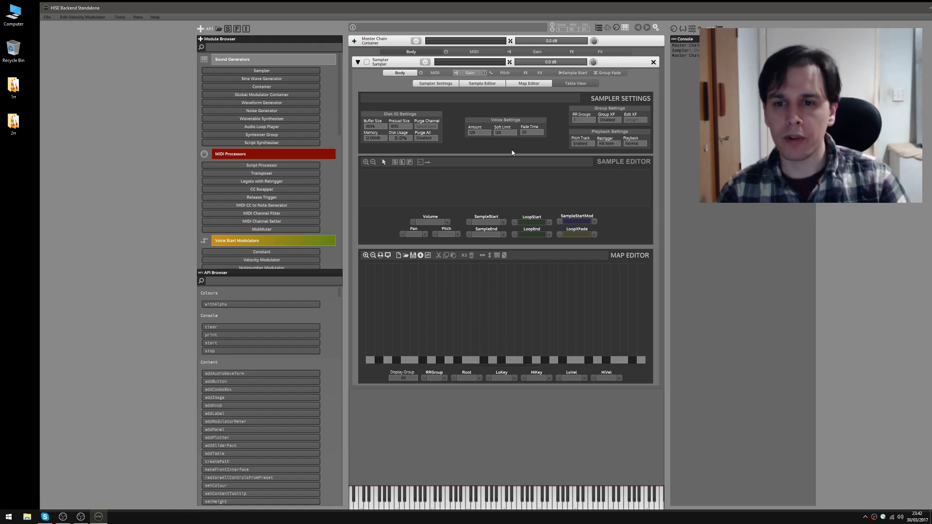
left_click(20, 92)
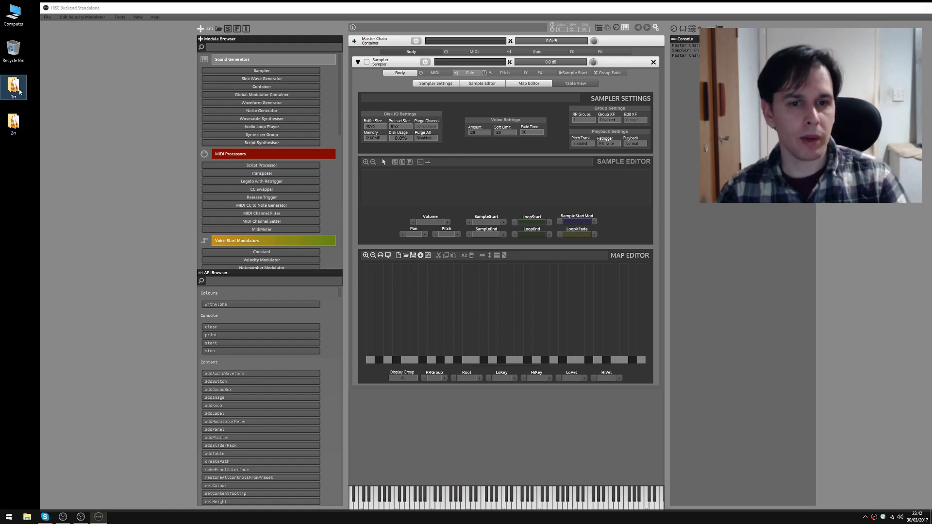
double_click(20, 91)
left_click_drag(176, 278, 490, 324)
left_click(451, 303)
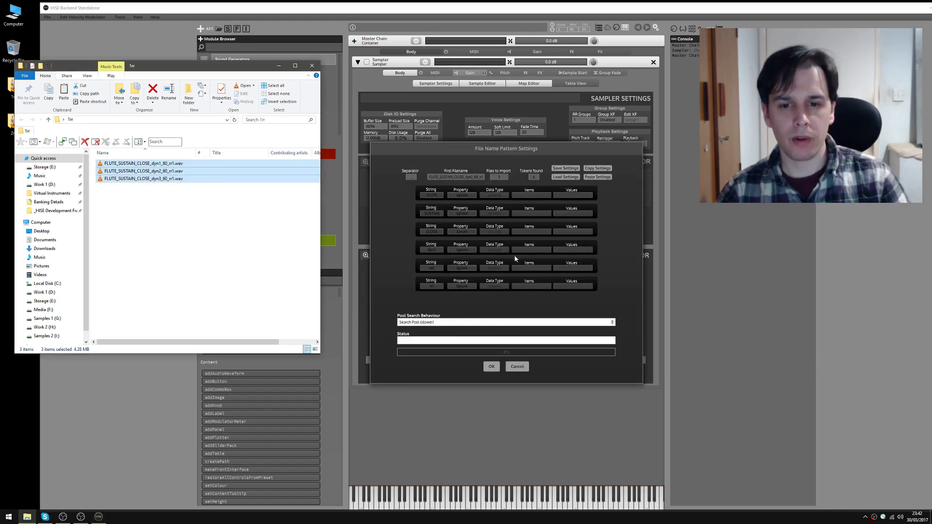
- Assign the 60 file name token to the Single Key property with the Number data type
left_click(470, 270)
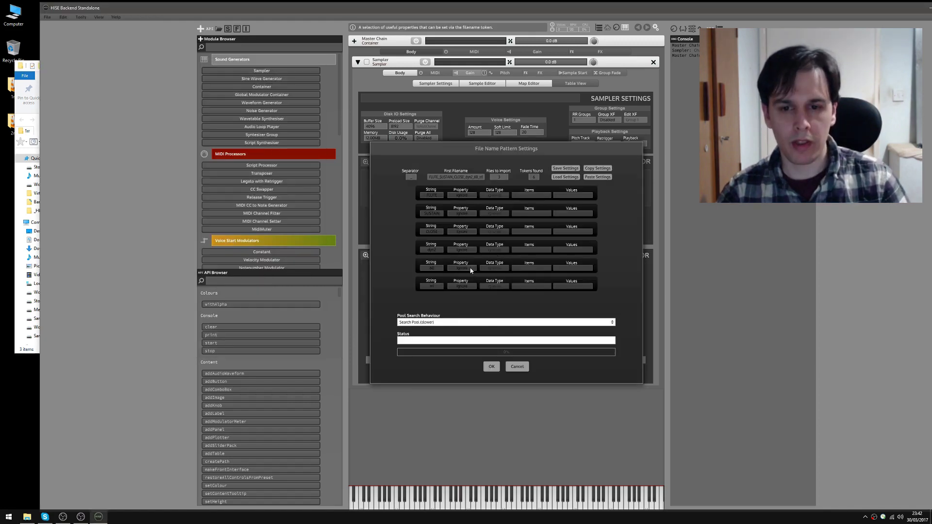
left_click(463, 268)
left_click(467, 305)
left_click(497, 268)
left_click(494, 275)
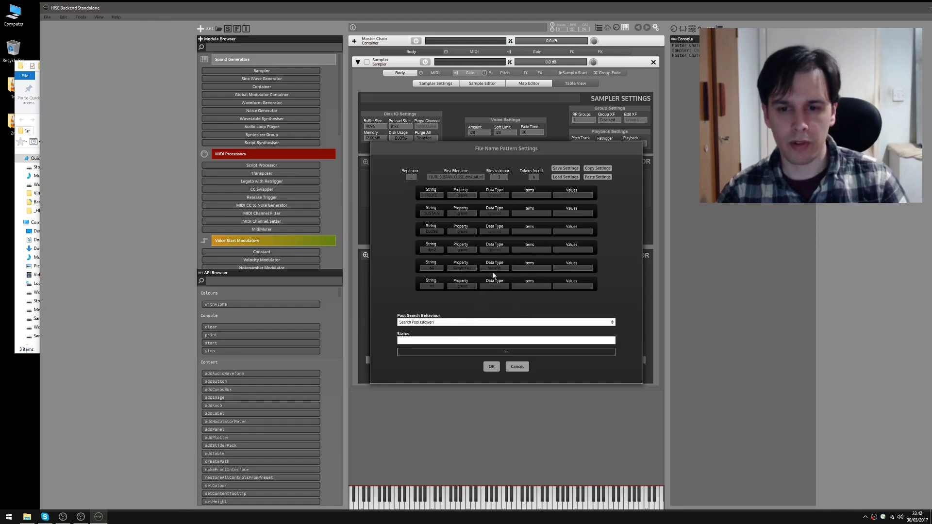
- Assign the dynamics token to RR Group, import the samples and accept adjusting the RR group amount
left_click(465, 251)
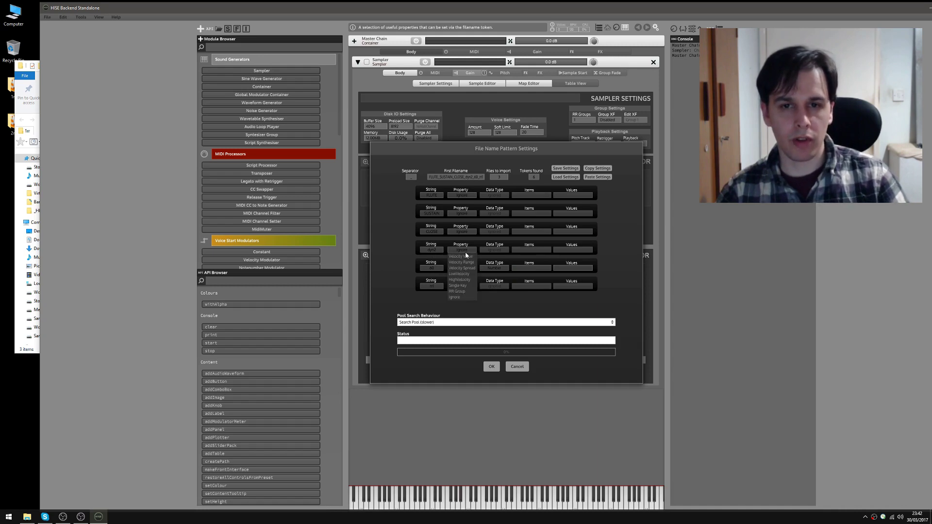
left_click(458, 291)
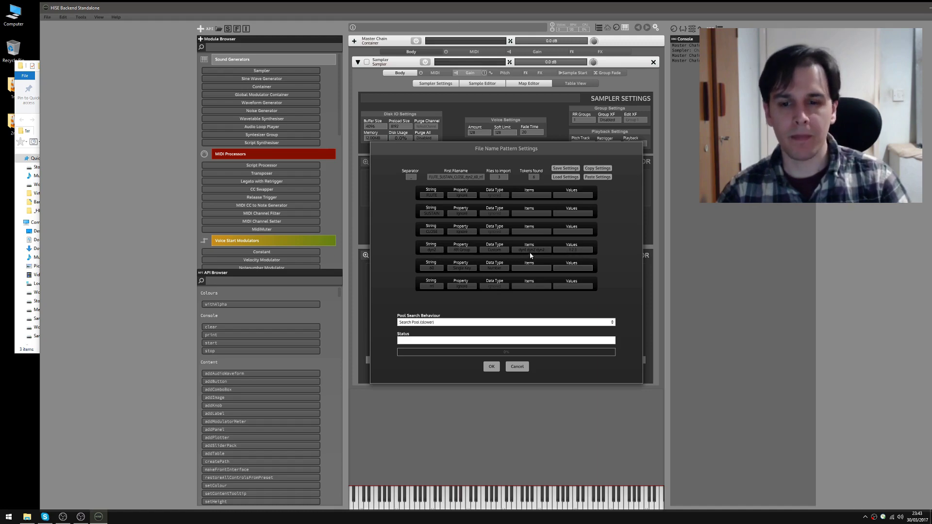
left_click(491, 366)
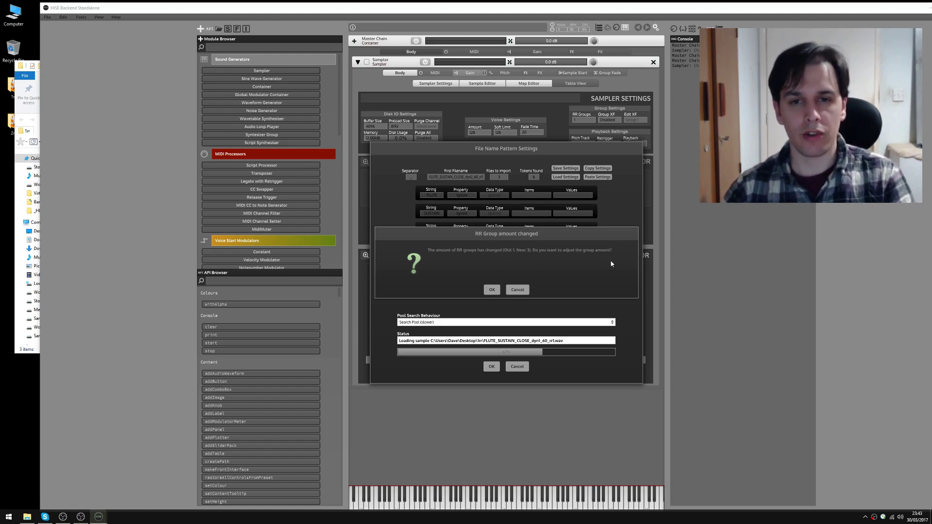
left_click(494, 290)
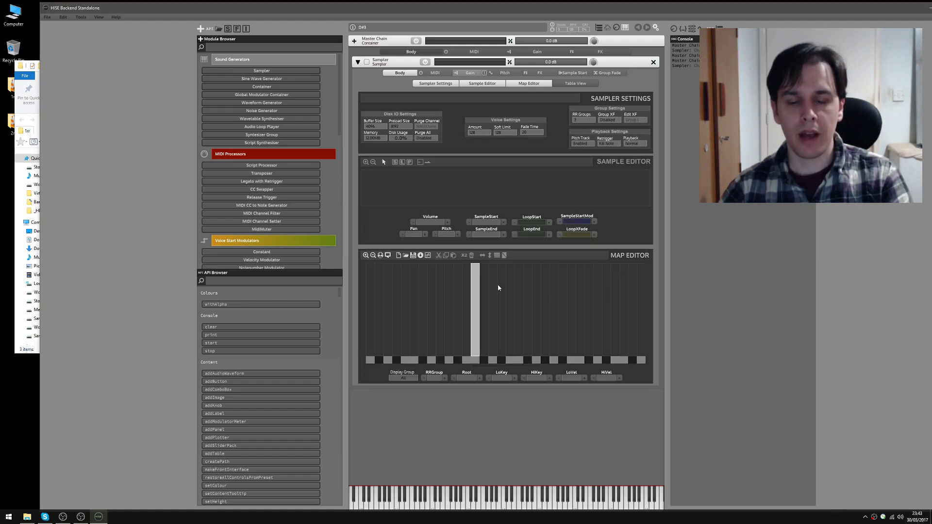
- Display individual RR groups in the sample map to check the layers, and return to showing all groups
left_click(401, 378)
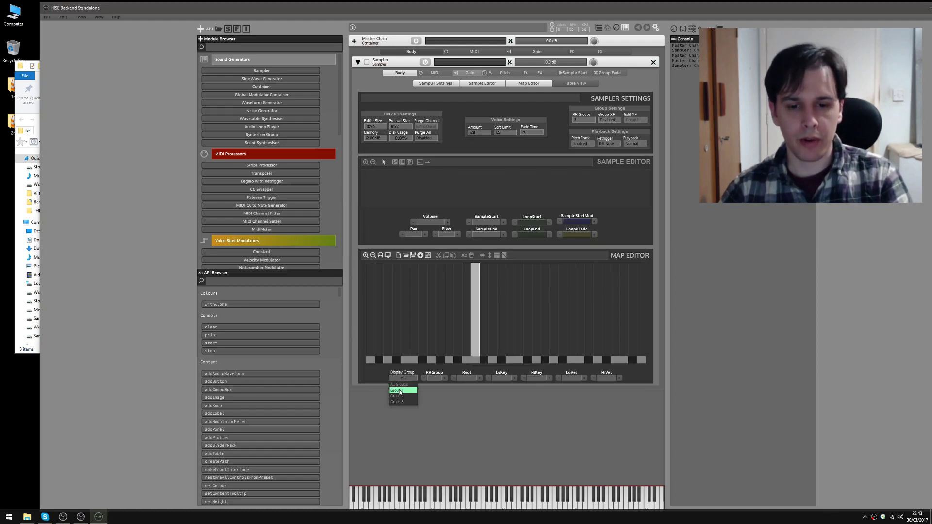
left_click(398, 409)
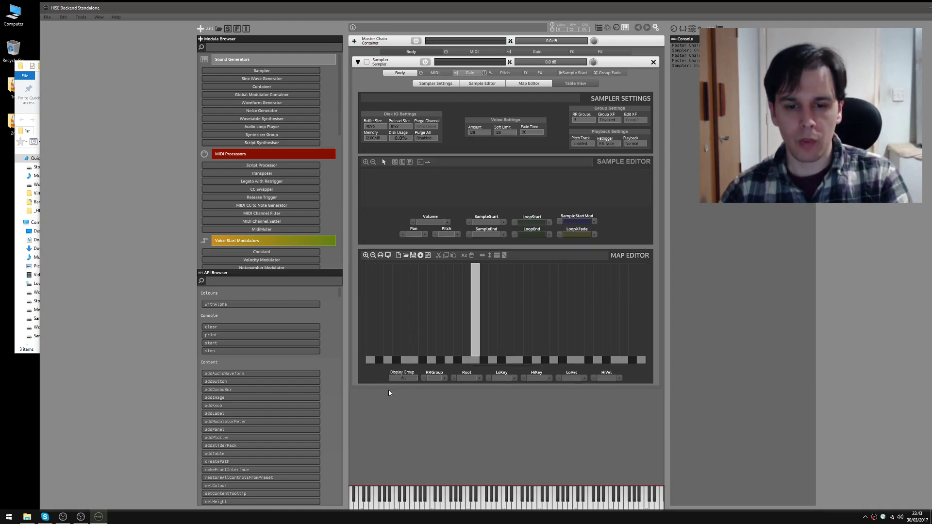
left_click(400, 378)
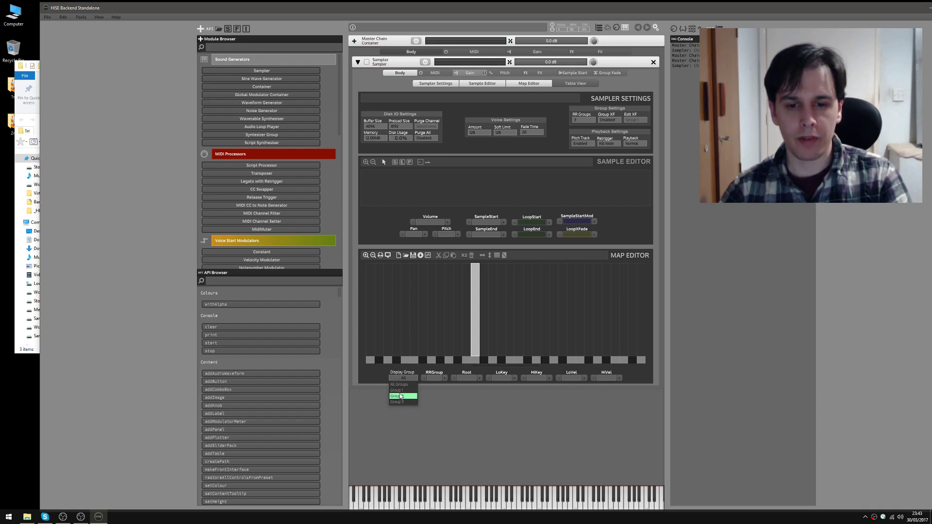
left_click(400, 396)
left_click(401, 379)
left_click(400, 396)
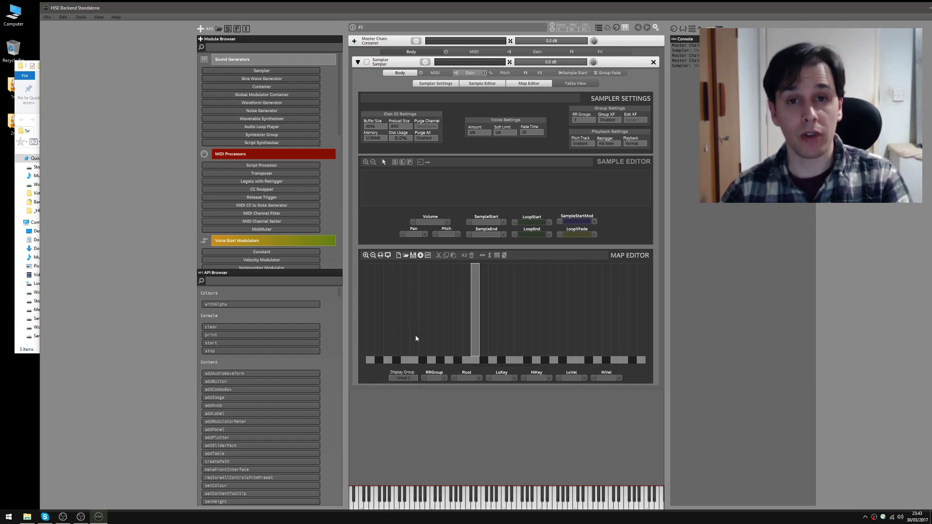
left_click(414, 378)
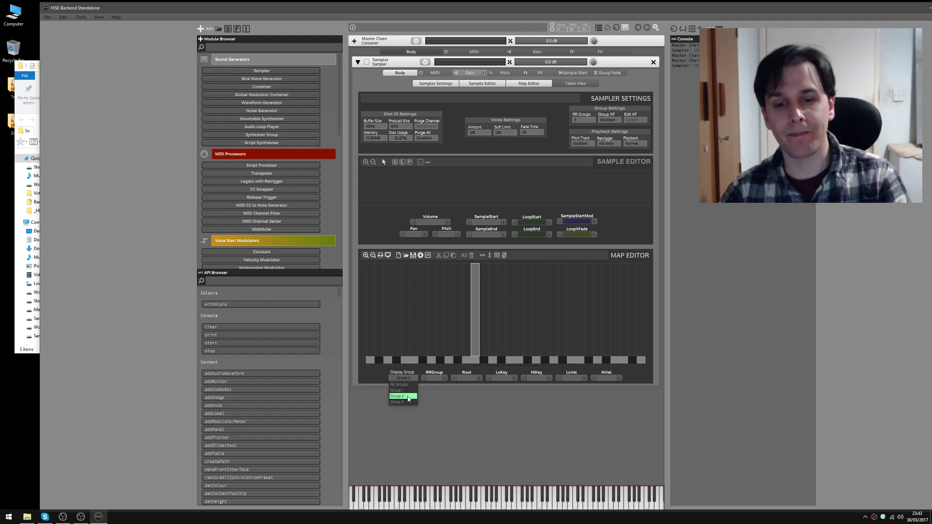
left_click(407, 396)
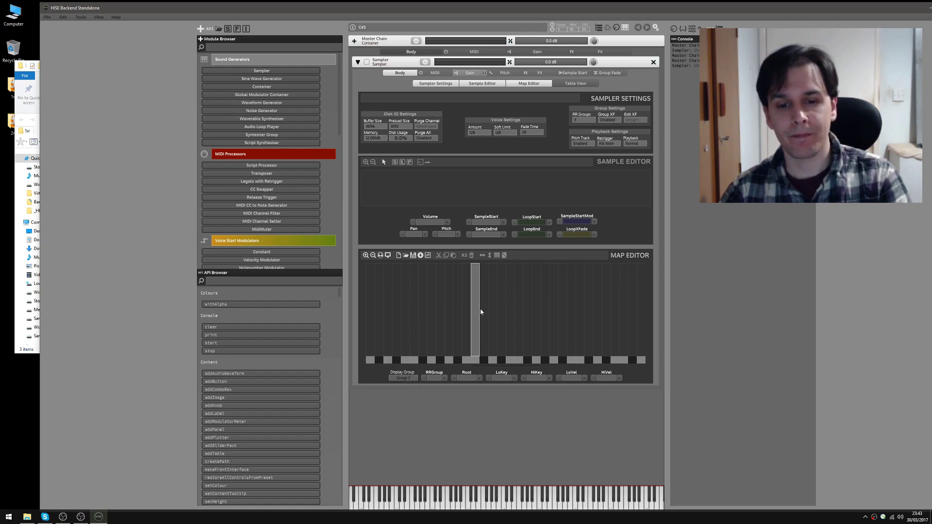
left_click(410, 378)
left_click(401, 389)
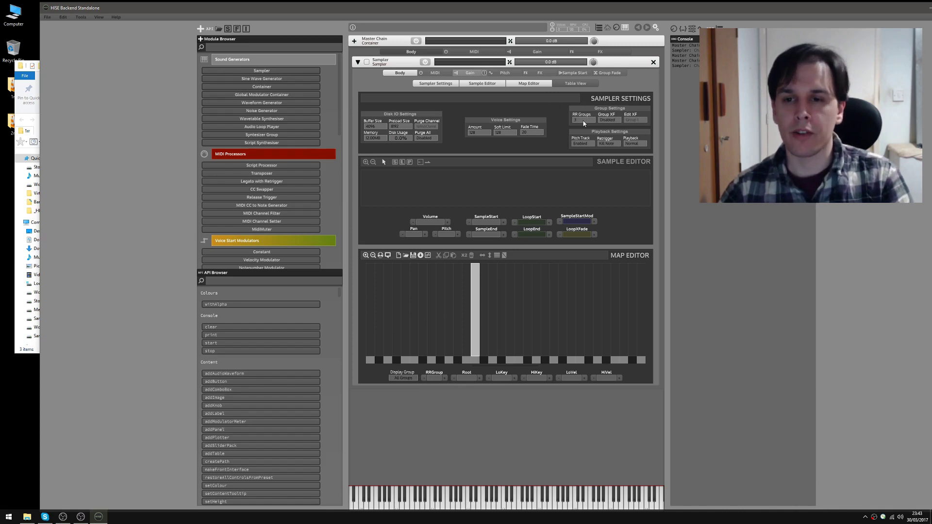
- Set the sampler's Group XF setting to Enabled
left_click(605, 118)
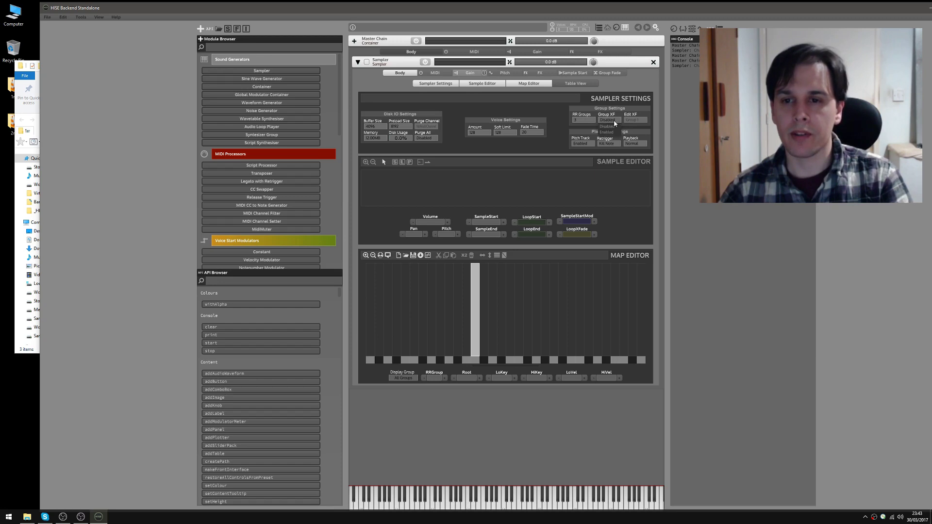
left_click(607, 132)
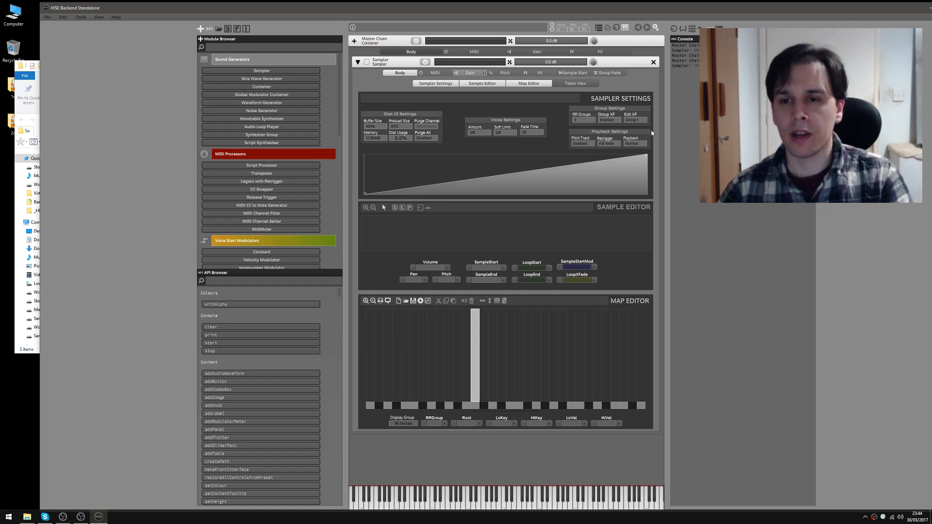
left_click(635, 120)
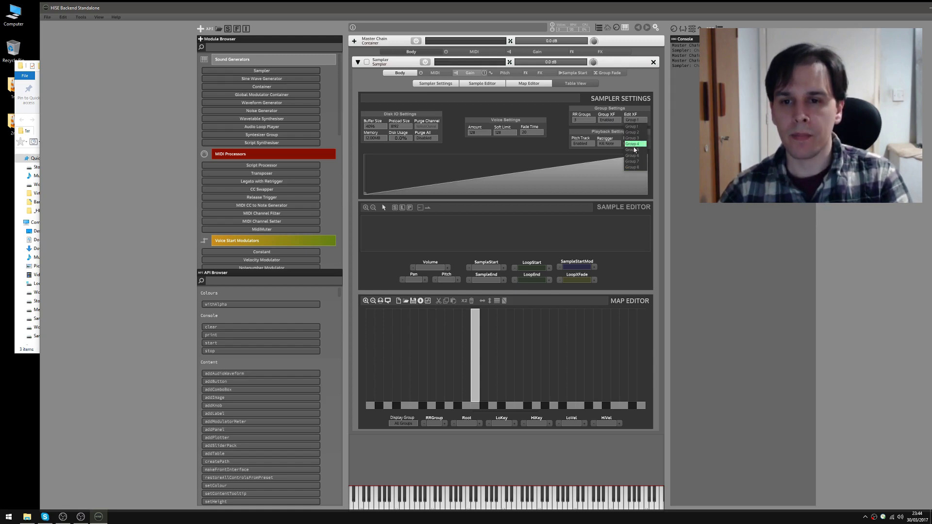
left_click(606, 120)
left_click(607, 120)
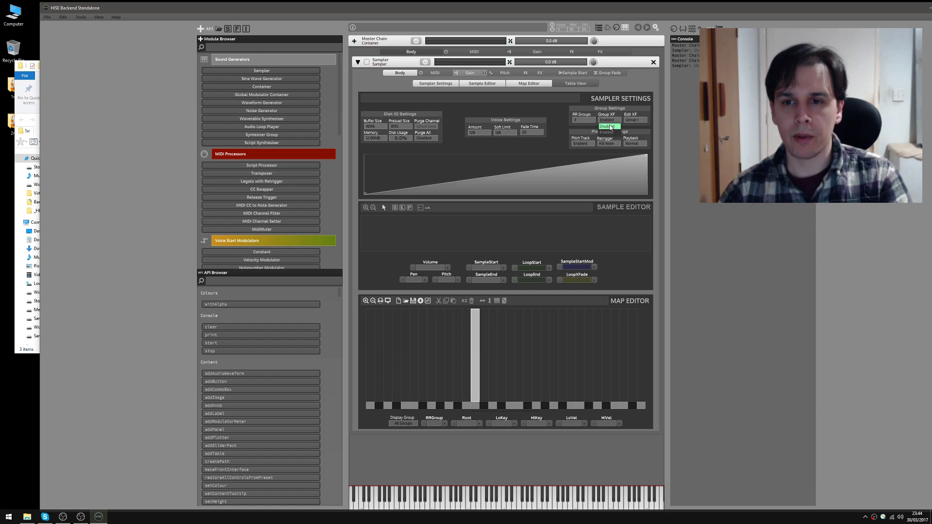
left_click(608, 132)
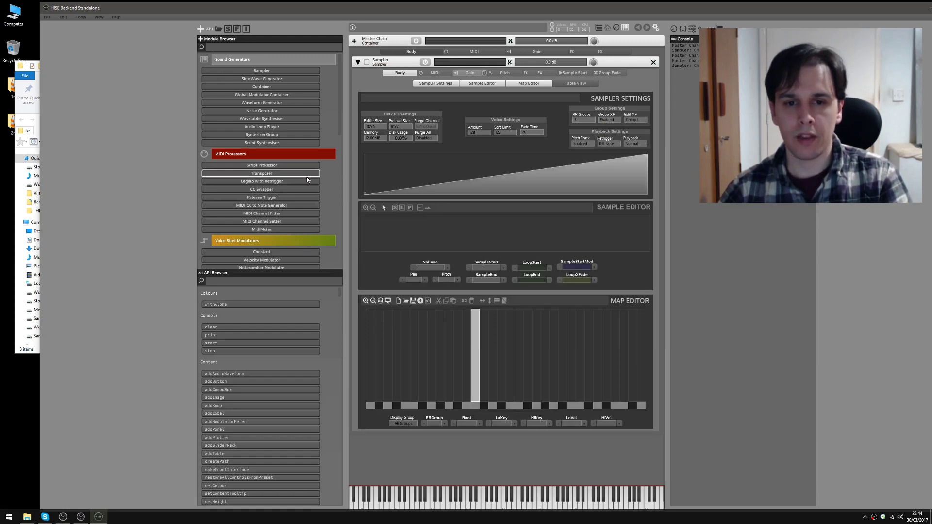
- Examine the crossfade curves of Groups 1, 2 and 3, and return the crossfade editor to Group 1
mouse_move(646, 157)
left_mouse_down()
mouse_move(644, 180)
mouse_move(642, 152)
left_mouse_up()
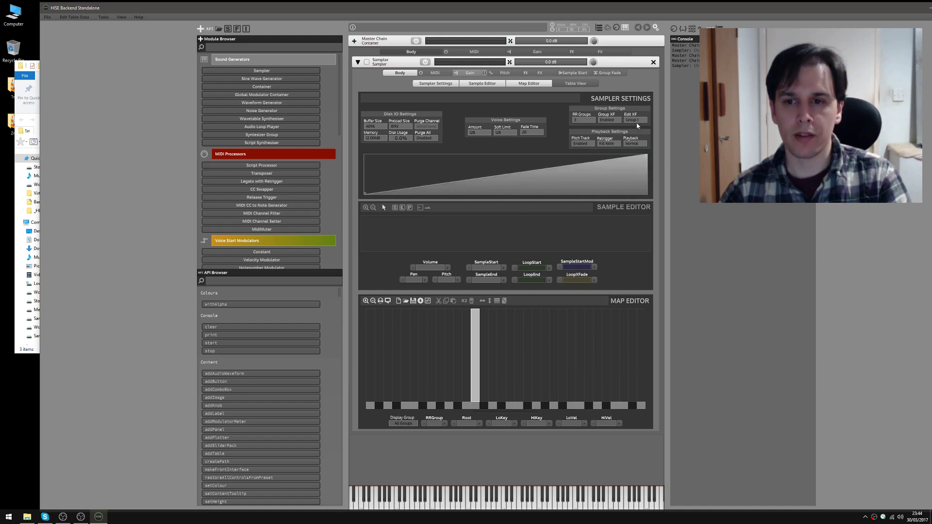
left_click(634, 120)
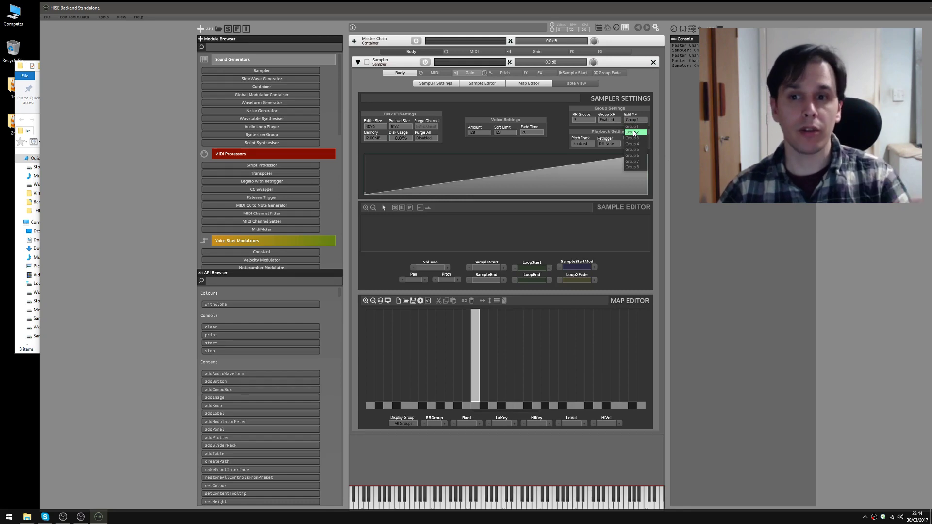
left_click(639, 125)
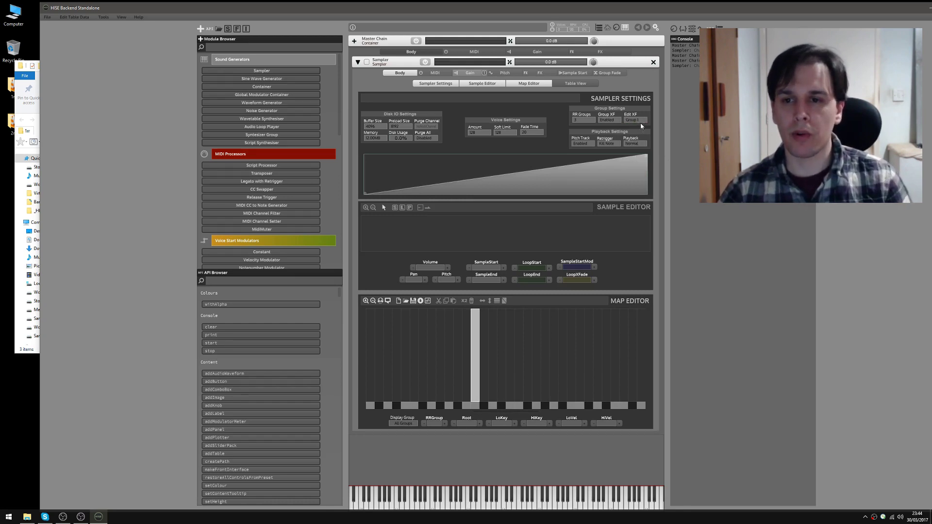
left_click(641, 125)
left_click(639, 132)
left_click(638, 120)
left_click(638, 138)
left_click(636, 120)
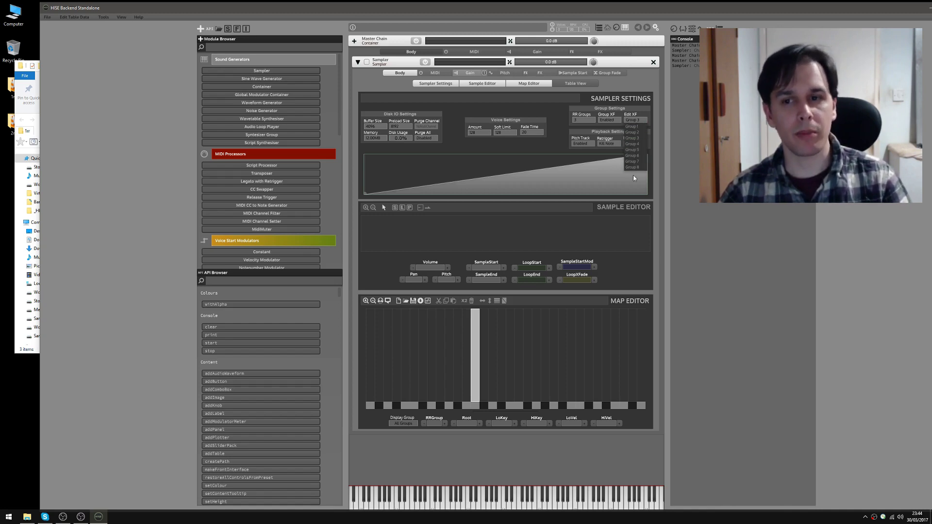
left_click(632, 126)
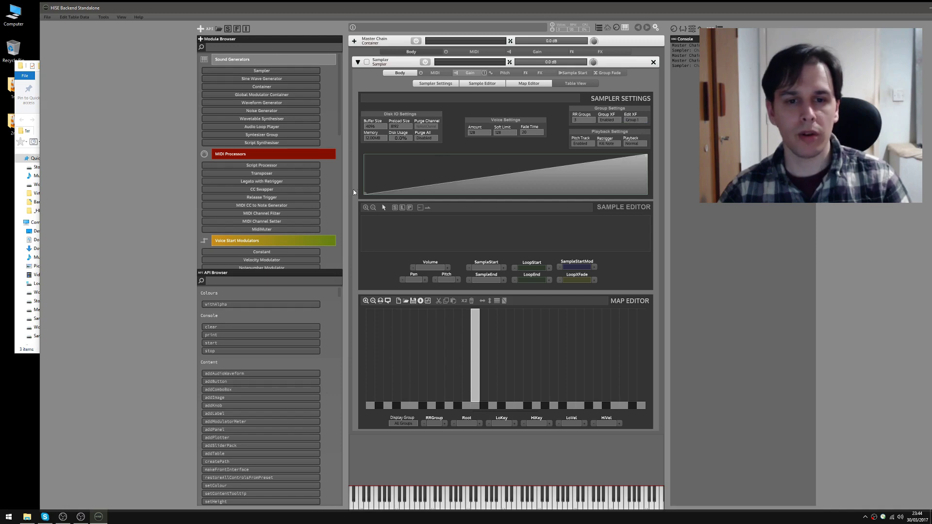
- Shape Group 1's crossfade curve to start at full level, fall to zero at the midpoint and stay at zero until the end
left_click_drag(367, 195, 366, 152)
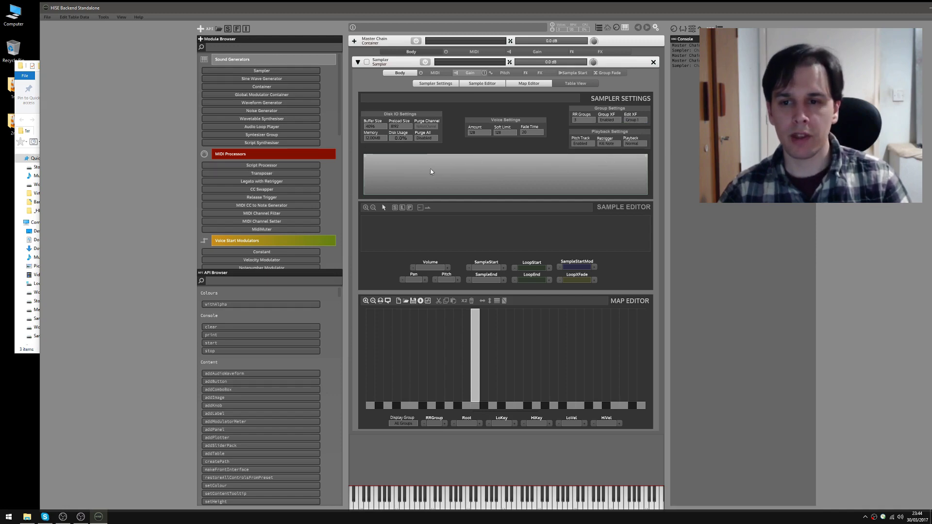
mouse_move(647, 158)
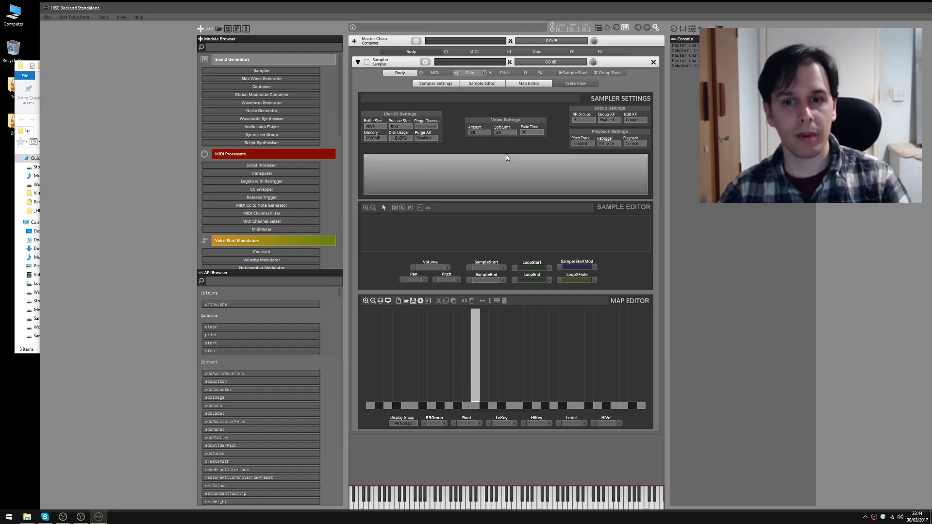
left_click_drag(507, 157, 506, 207)
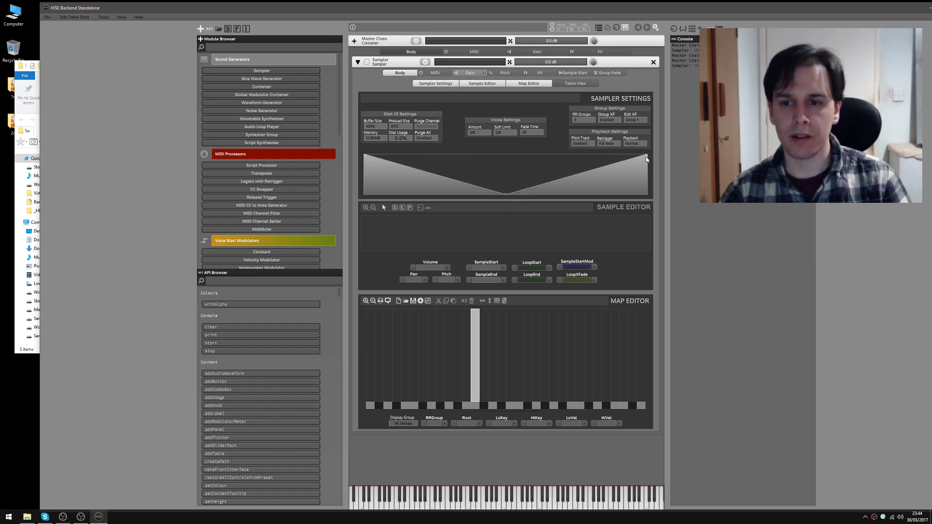
left_click_drag(644, 155, 647, 208)
- Shape Group 2's crossfade curve to start at zero, peak at full level at the midpoint and fall to zero at the end
left_click(633, 119)
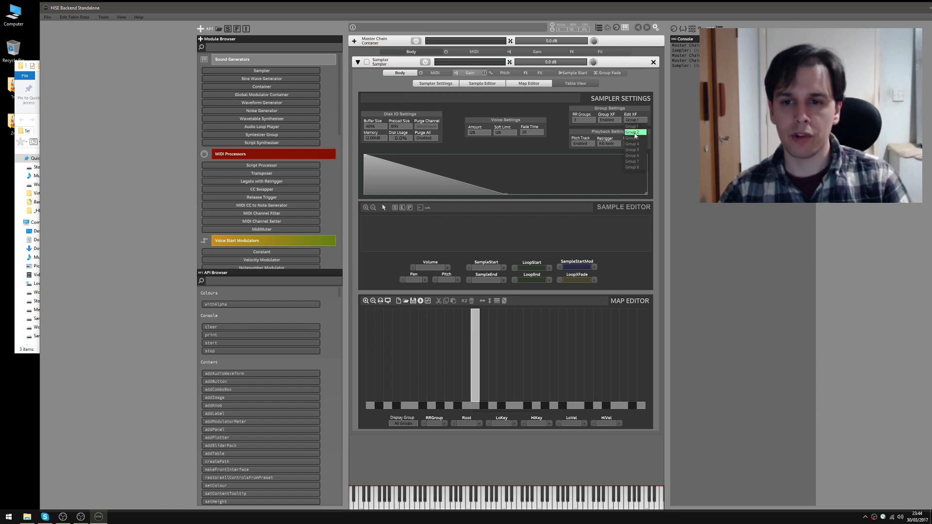
left_click(633, 132)
left_click_drag(503, 179, 504, 154)
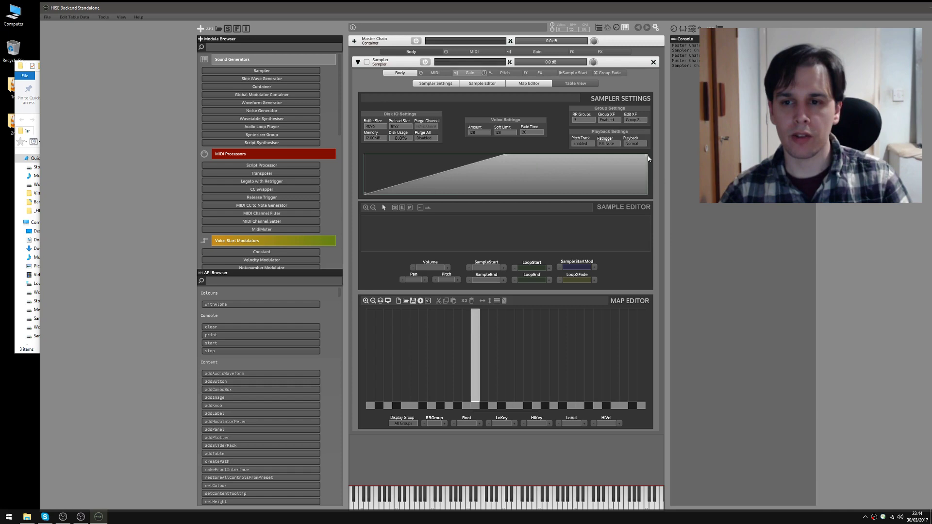
left_click_drag(647, 155, 644, 210)
- Shape Group 3's crossfade curve to stay at zero until the midpoint and rise to full level at the end
left_click(635, 120)
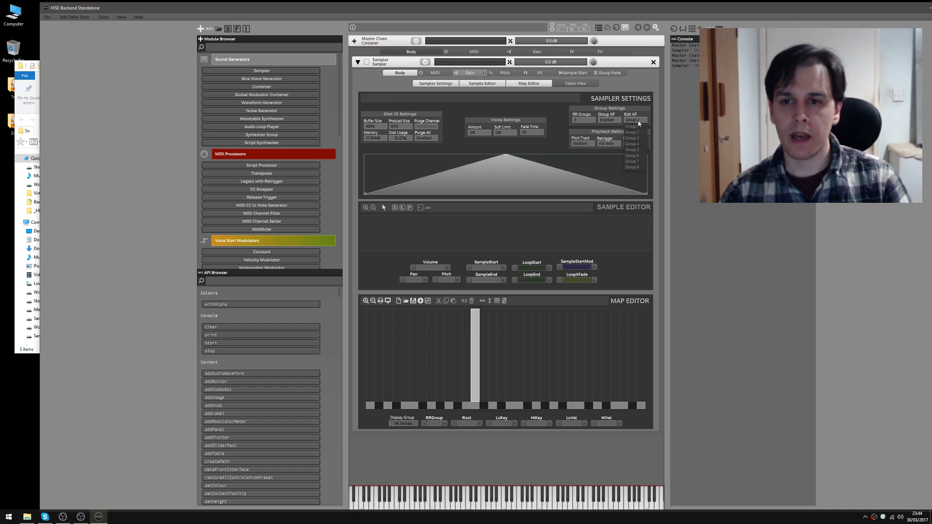
left_click(633, 139)
left_click_drag(520, 172, 505, 203)
- Review the crossfade curves of Groups 1, 2 and 3 in turn
left_click(635, 119)
left_click(634, 126)
left_click(636, 120)
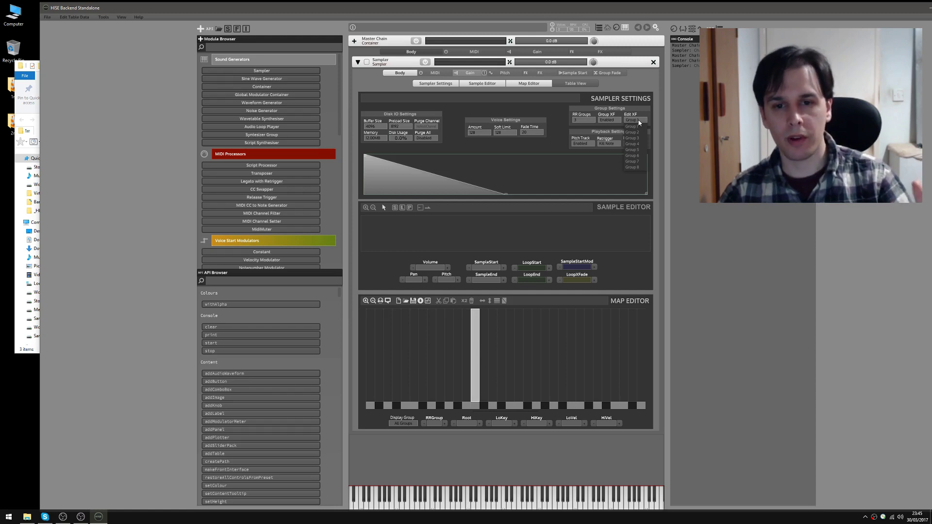
left_click(638, 132)
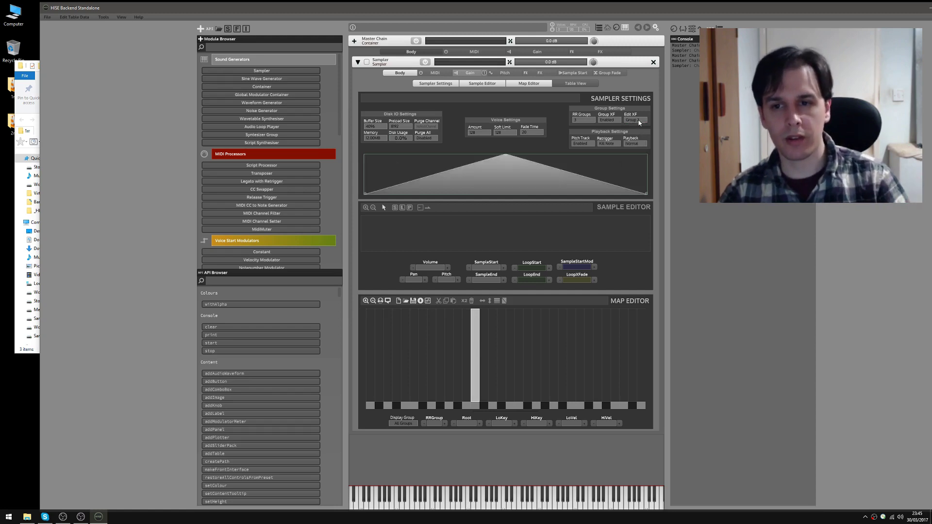
left_click(639, 120)
left_click(638, 138)
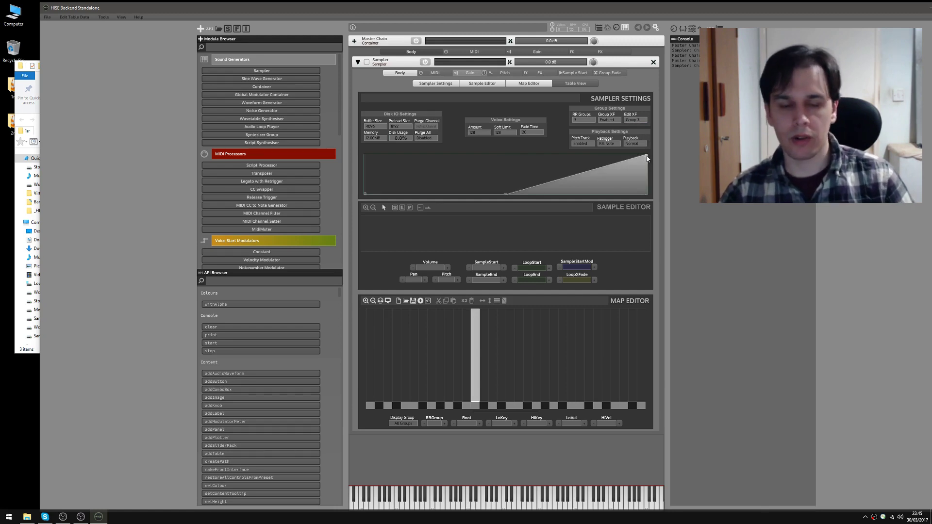
- Try bending Group 3's crossfade curve with an extra point halfway up the rise, and restore the straight rise without that point
scroll(647, 159, "down", 3)
scroll(646, 158, "up", 3)
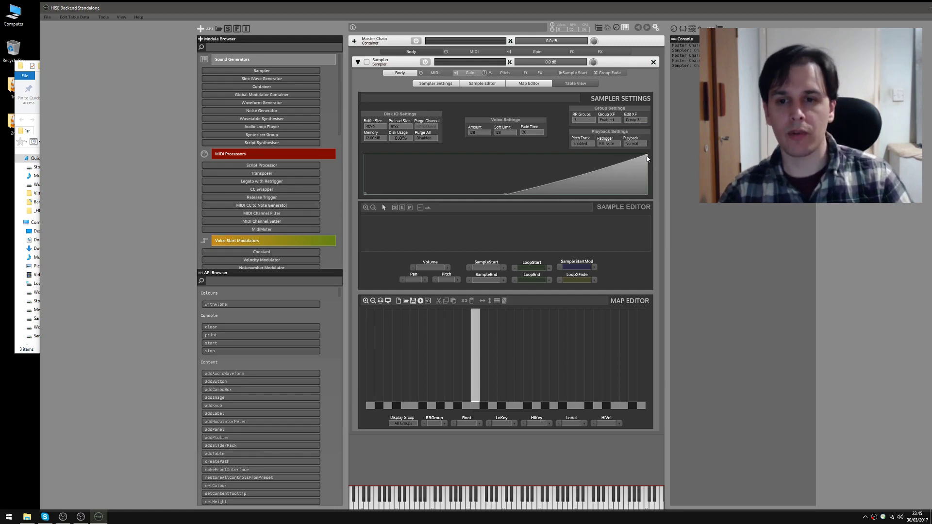
scroll(647, 158, "up", 5)
scroll(646, 158, "down", 2)
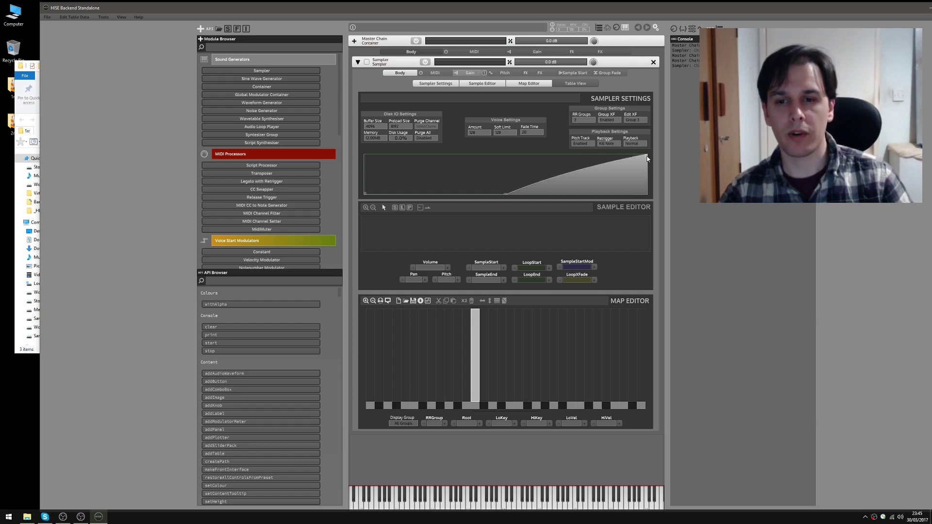
left_click_drag(580, 168, 580, 179)
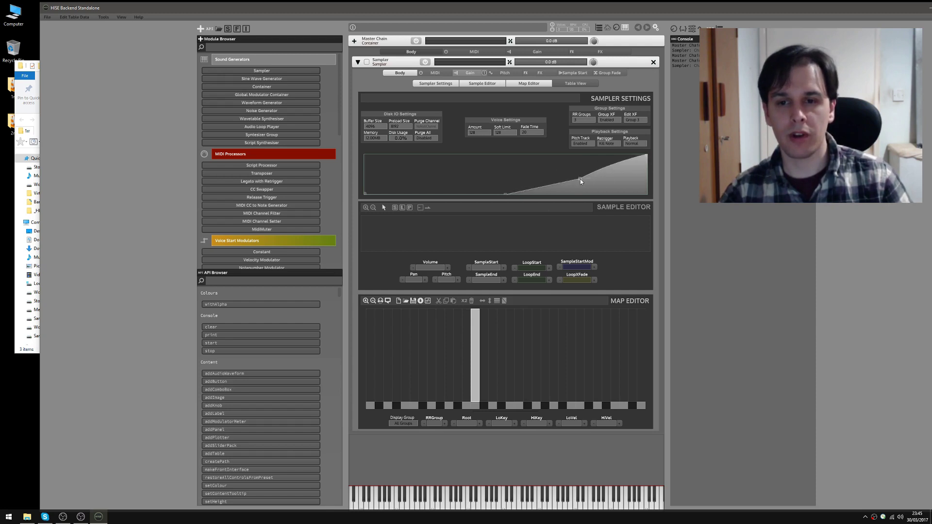
scroll(580, 179, "down", 3)
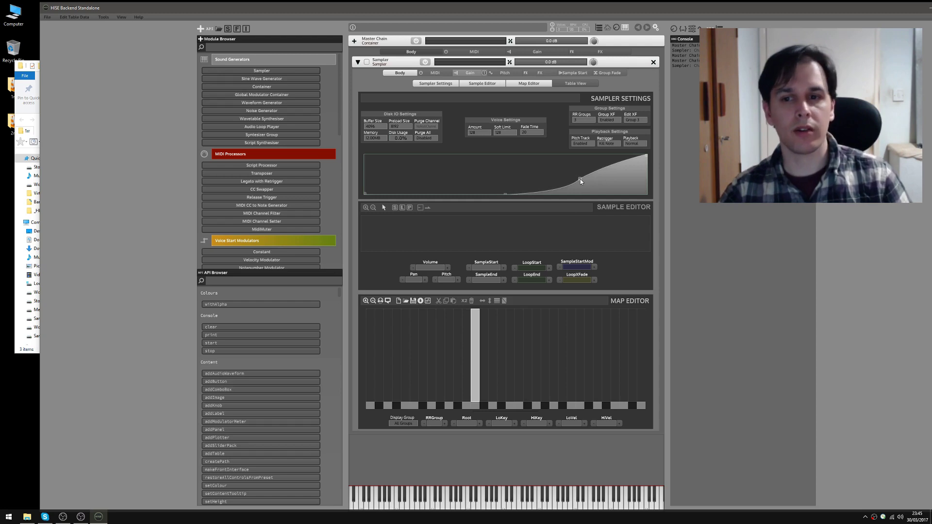
right_click(580, 179)
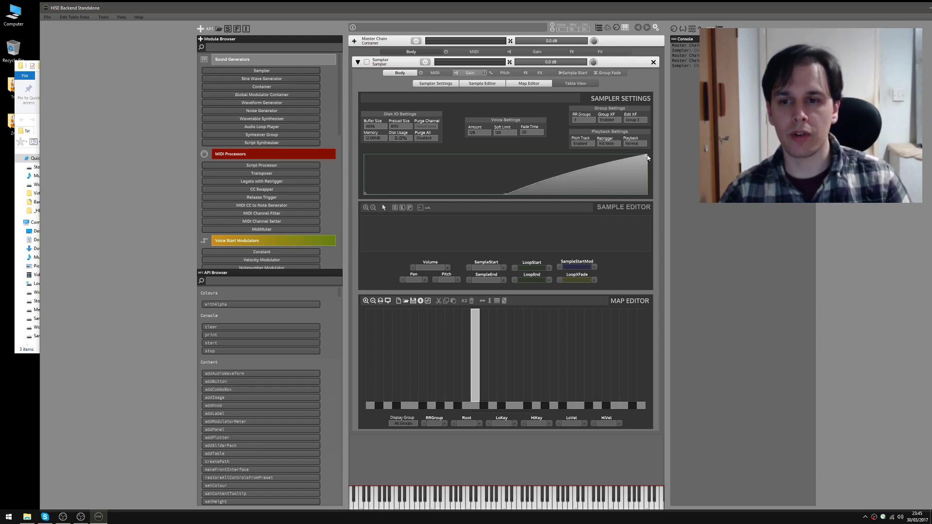
scroll(648, 157, "down", 3)
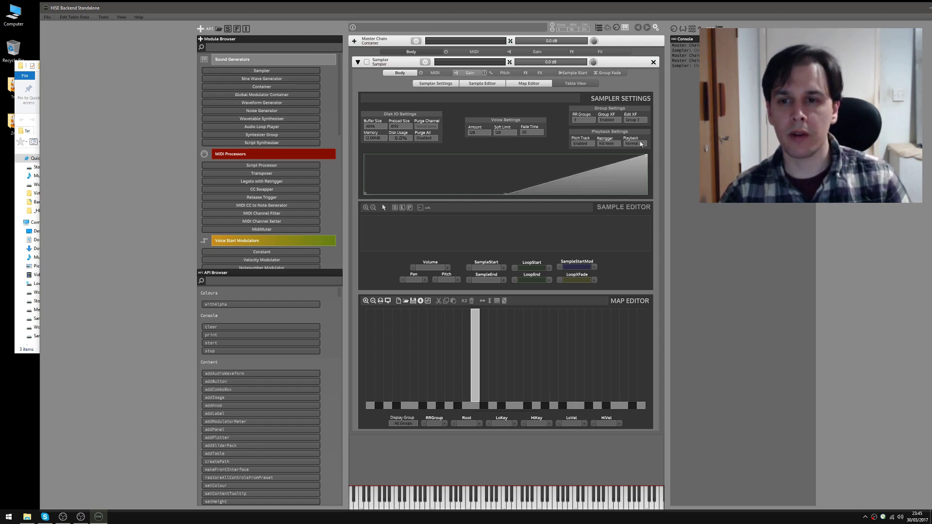
- Return the crossfade editor to Group 1 and add a Midi Controller time-variant modulator to the sampler's Group Fade chain
left_click(635, 121)
left_click(636, 127)
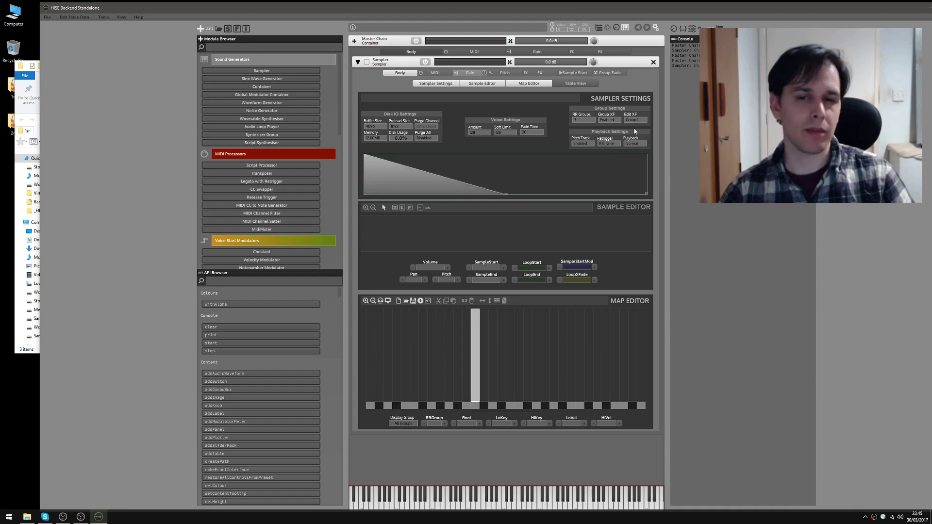
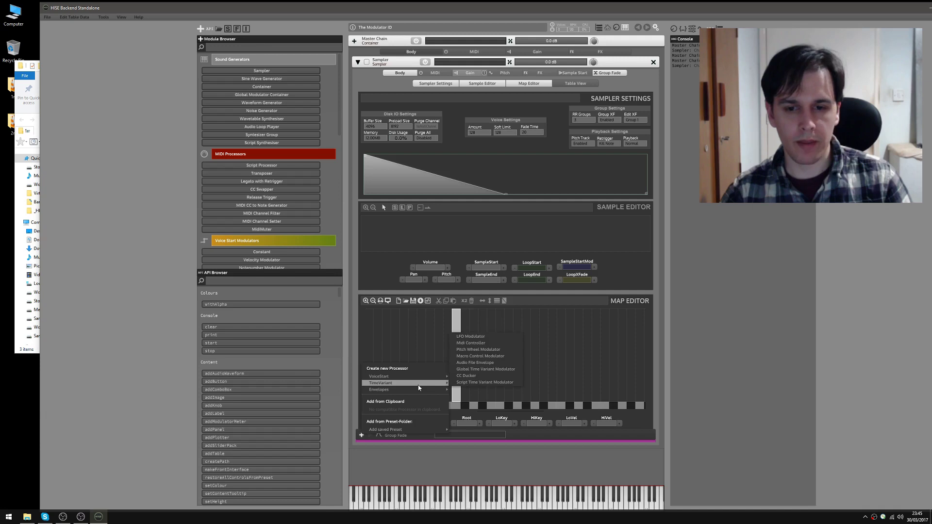
left_click(465, 343)
scroll(666, 327, "down", 1)
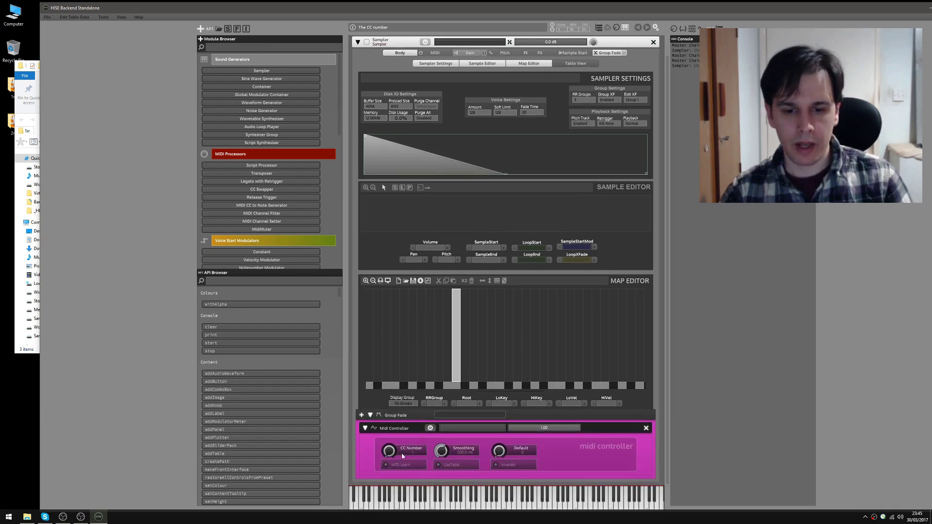
- Configure the Midi Controller with CC Number 1, Smoothing of 1000 ms and a Default of 64
left_click_drag(389, 451, 417, 454)
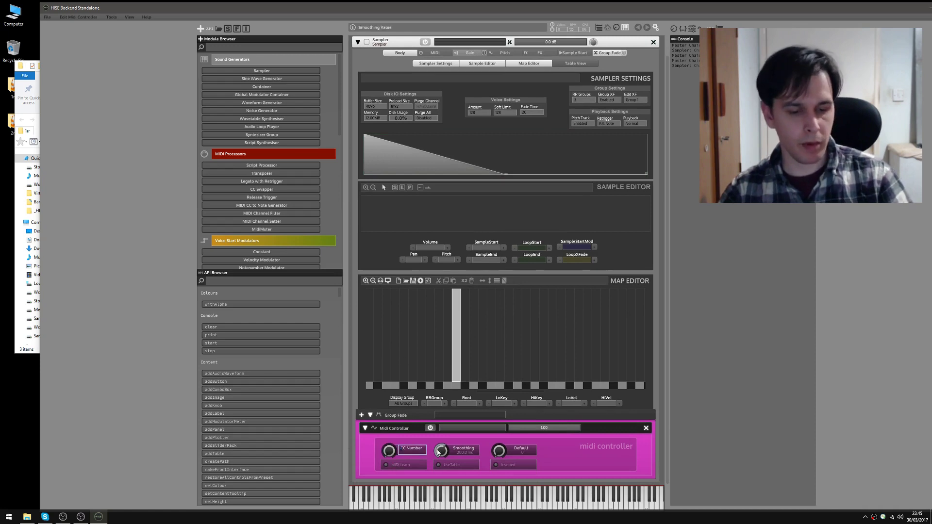
key("Return")
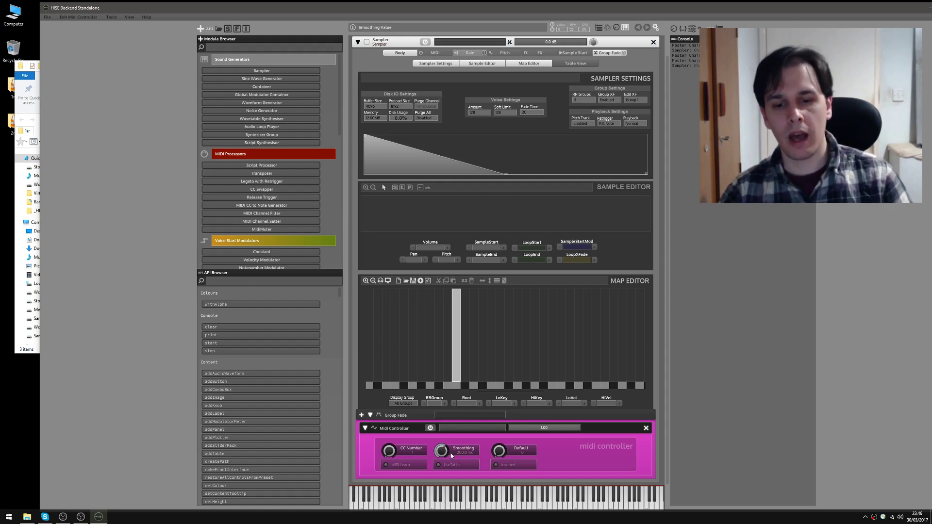
left_click_drag(463, 453, 485, 379)
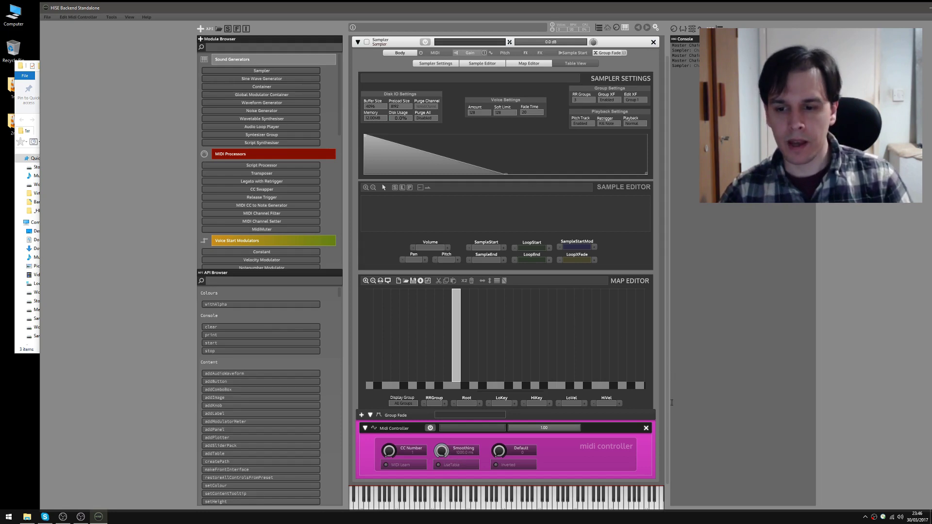
left_click(519, 449)
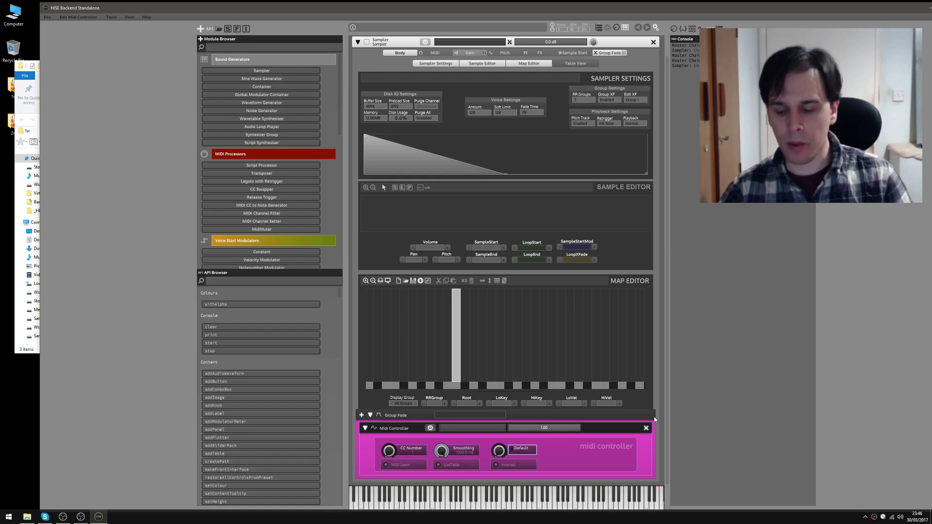
key("Return")
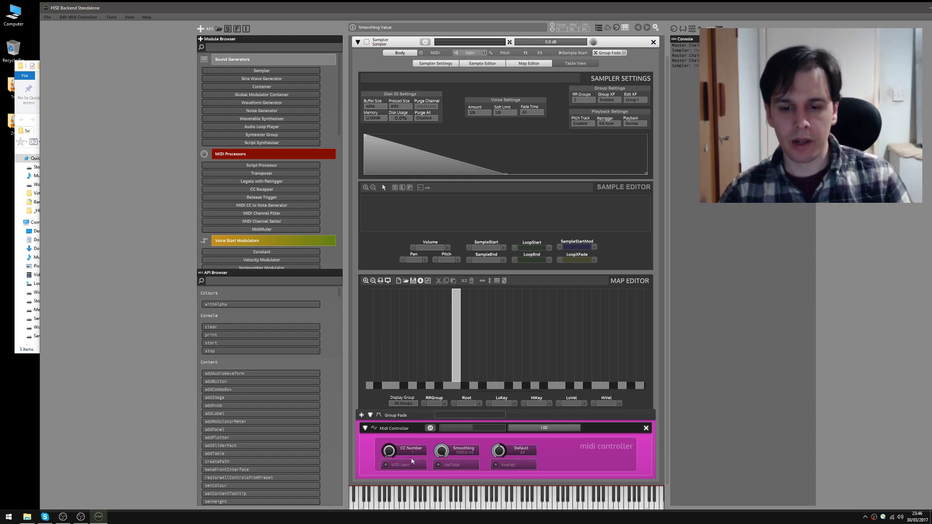
- Enable UseTable on the Midi Controller and bend its table curve into a nearly straight, slightly concave rise
left_click(469, 464)
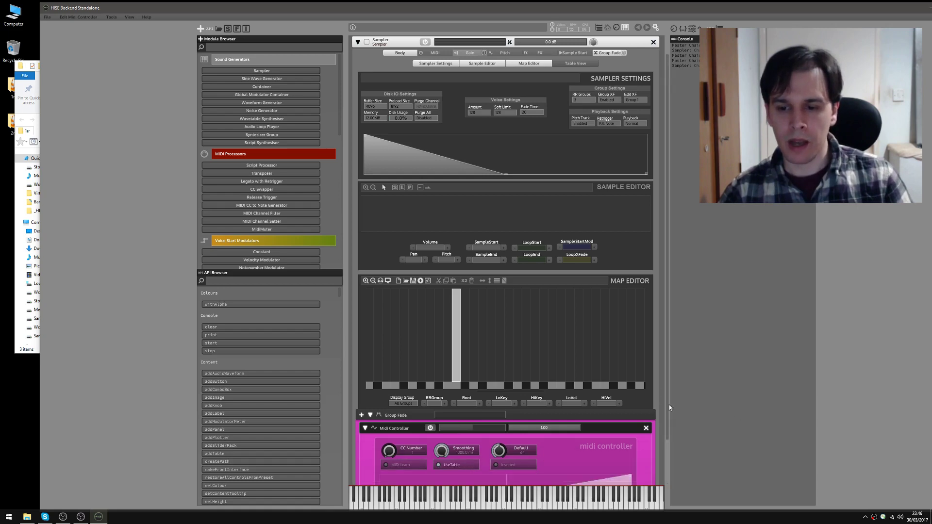
scroll(662, 476, "down", 2)
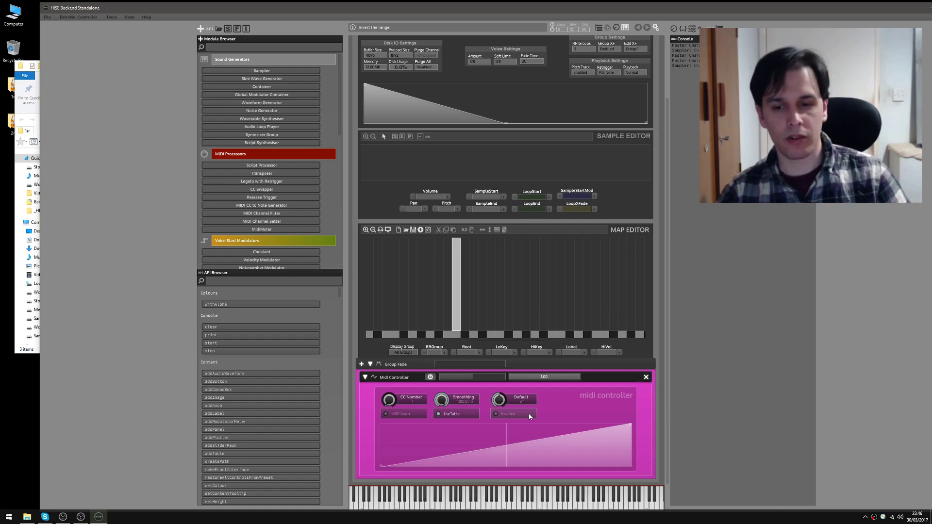
scroll(630, 426, "down", 5)
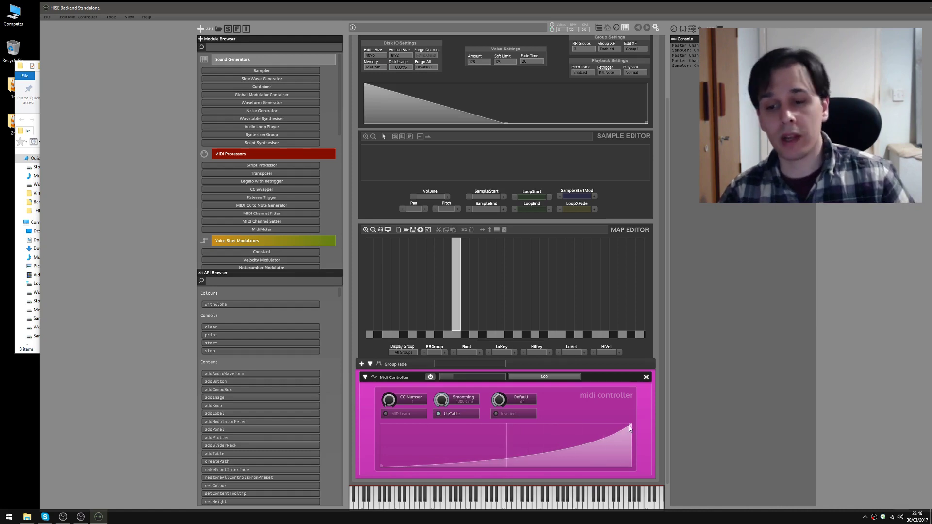
scroll(628, 425, "down", 2)
scroll(629, 427, "up", 5)
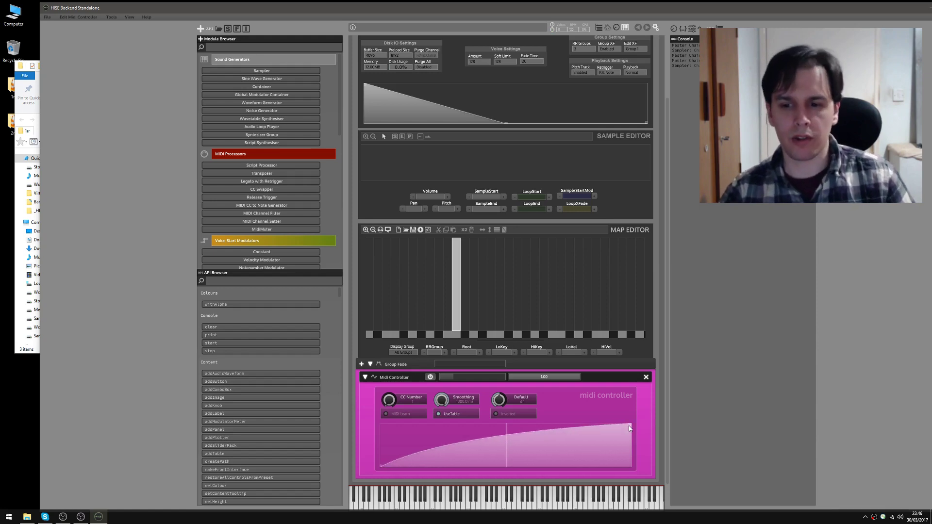
scroll(629, 428, "down", 3)
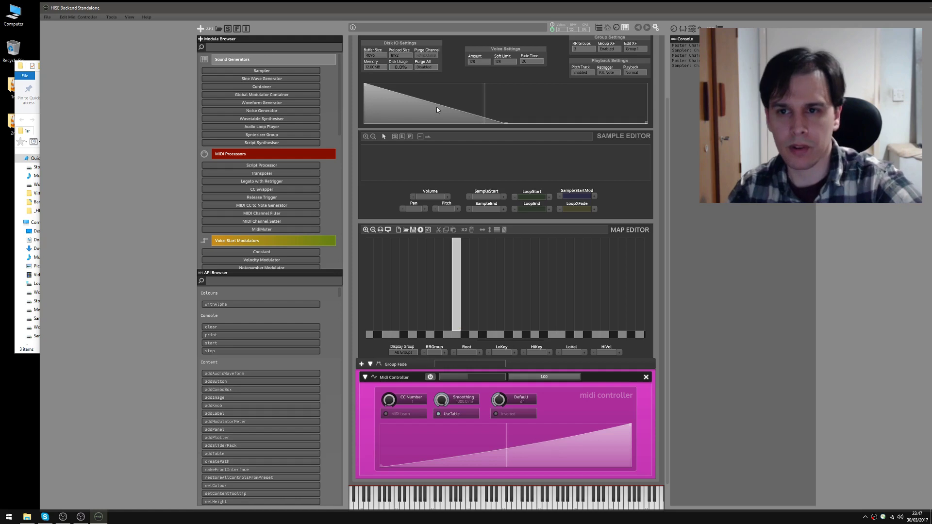
- Switch the crossfade editor between Groups 2 and 3 to watch the controller position on their curves
left_click(635, 49)
left_click(637, 65)
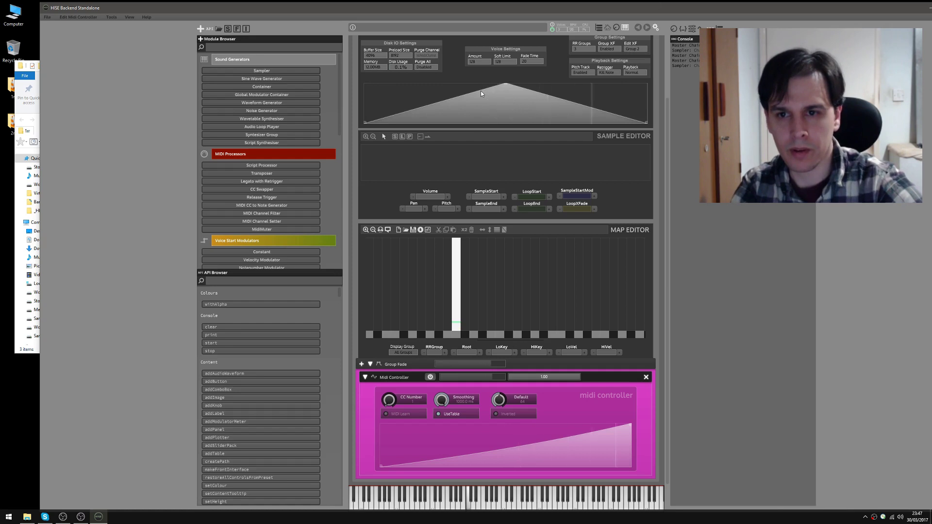
left_click(635, 48)
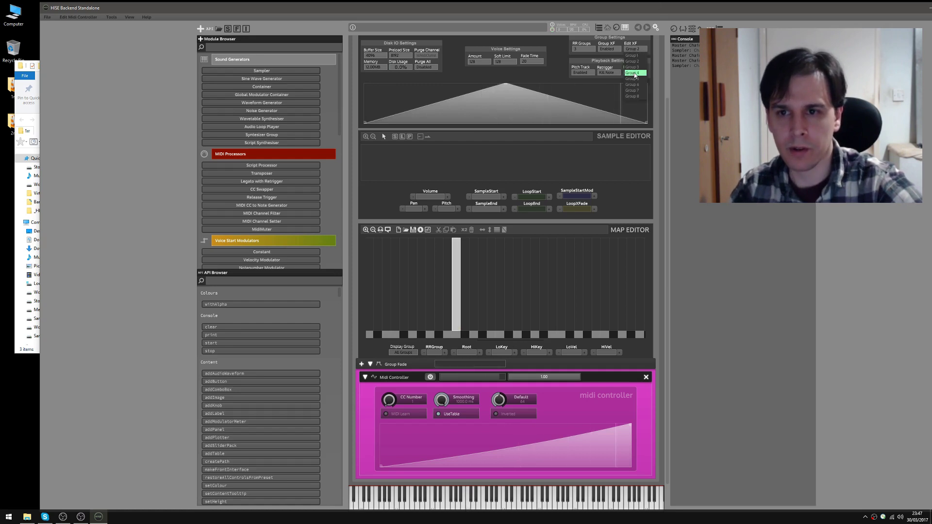
left_click(636, 70)
left_click(634, 49)
left_click(632, 60)
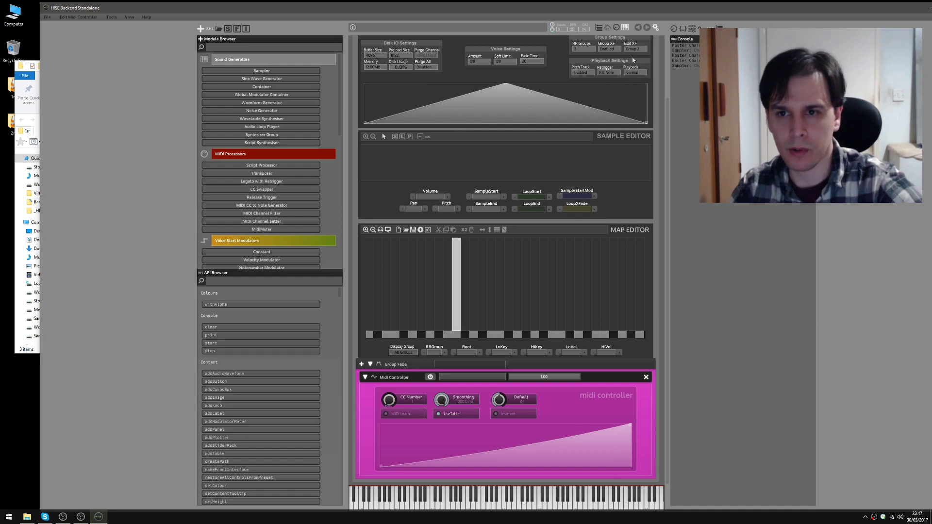
left_click(635, 49)
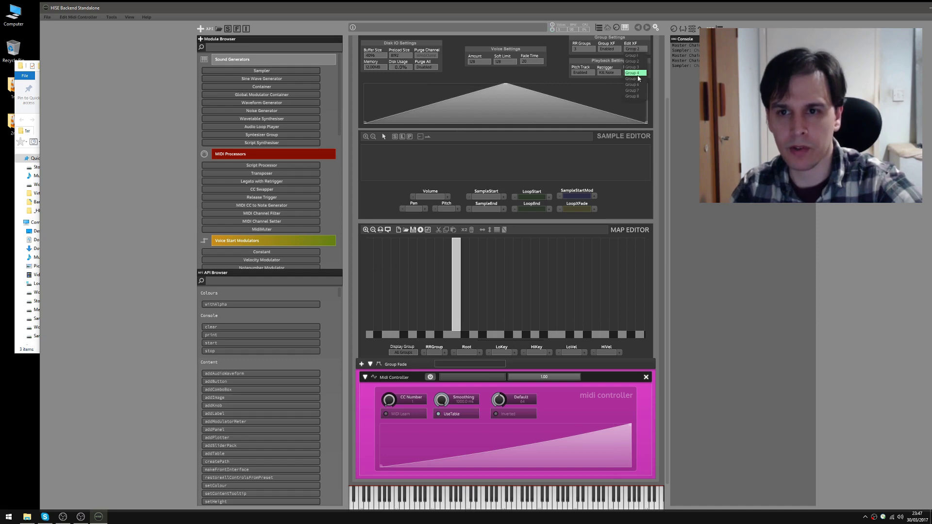
left_click(635, 71)
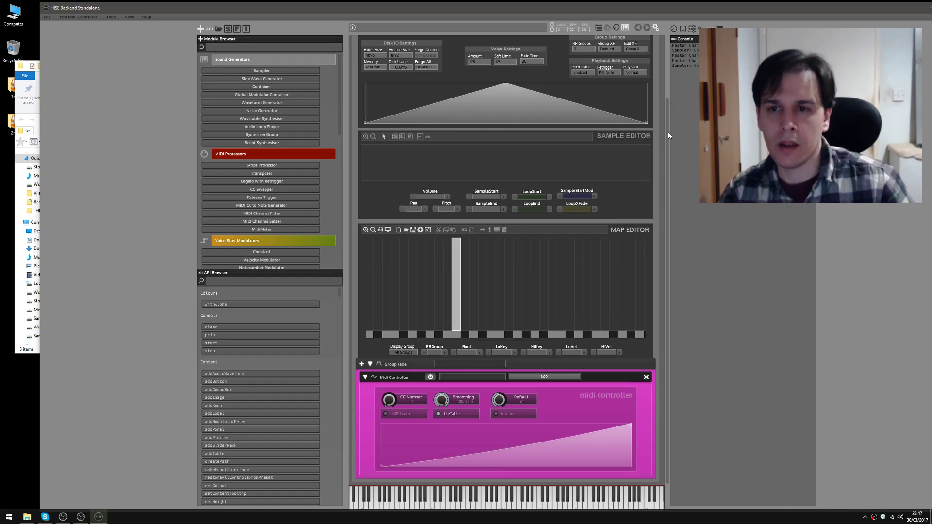
- Set the sampler's voice Amount to 128
scroll(670, 113, "up", 1)
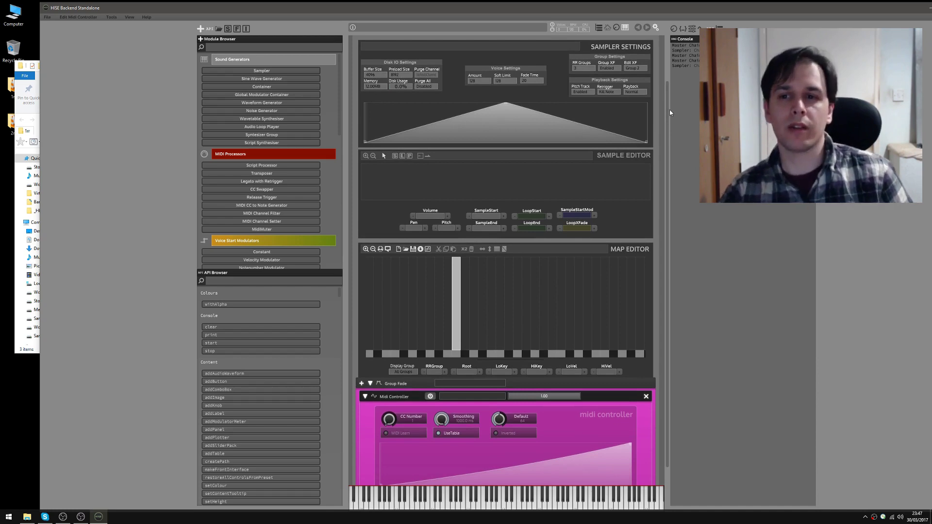
scroll(670, 105, "up", 1)
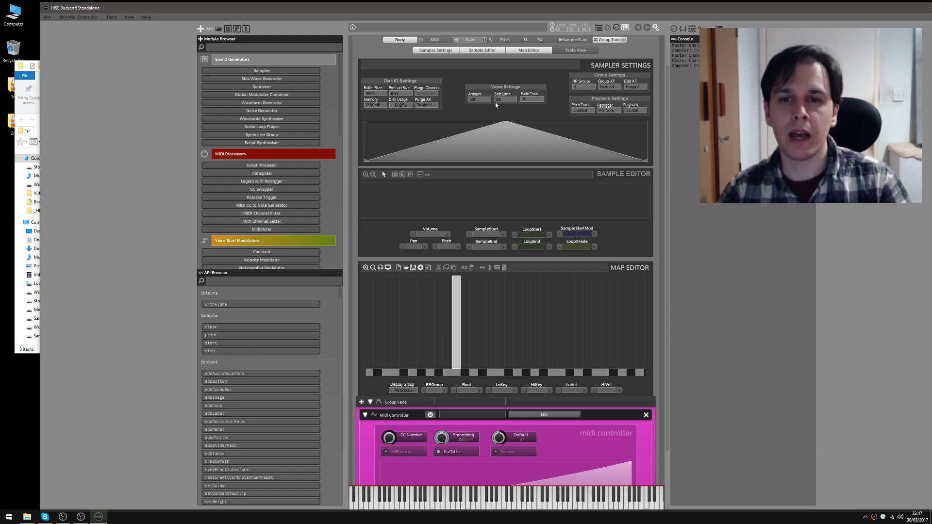
left_click(480, 100)
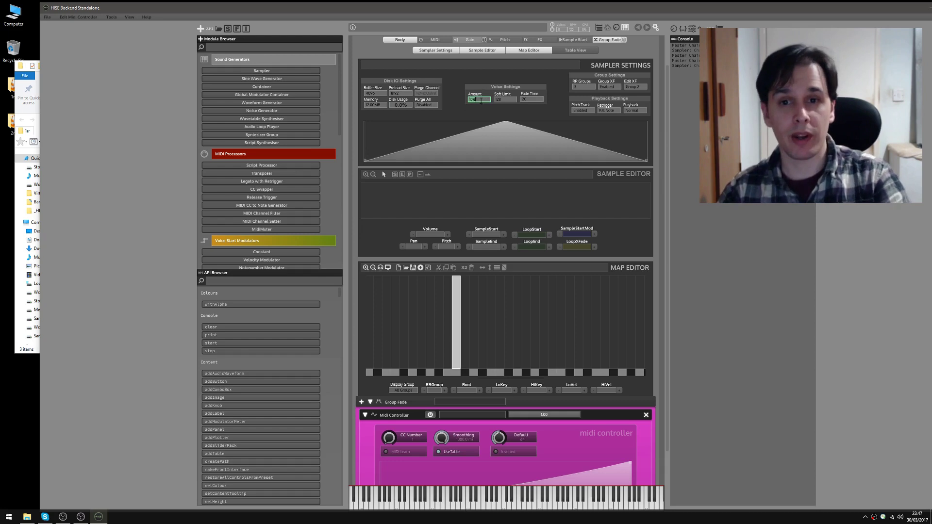
key("Return")
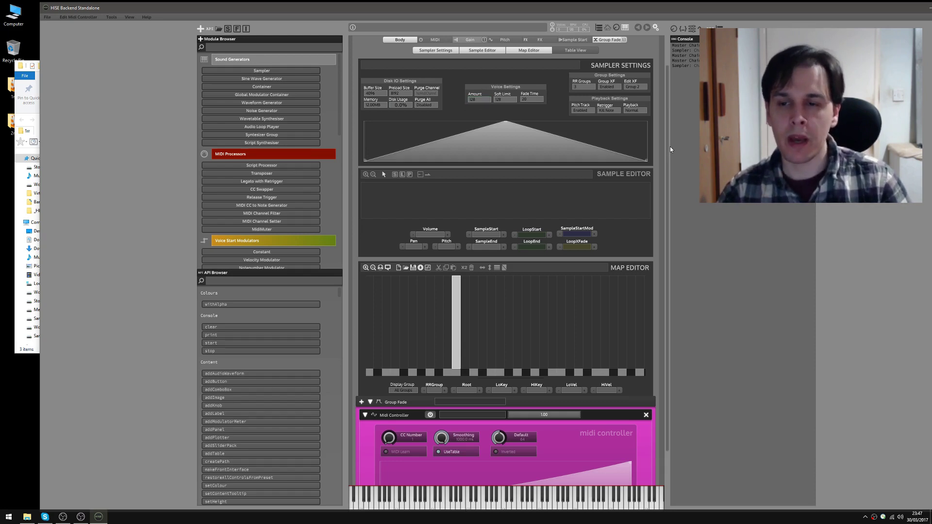
scroll(659, 265, "down", 2)
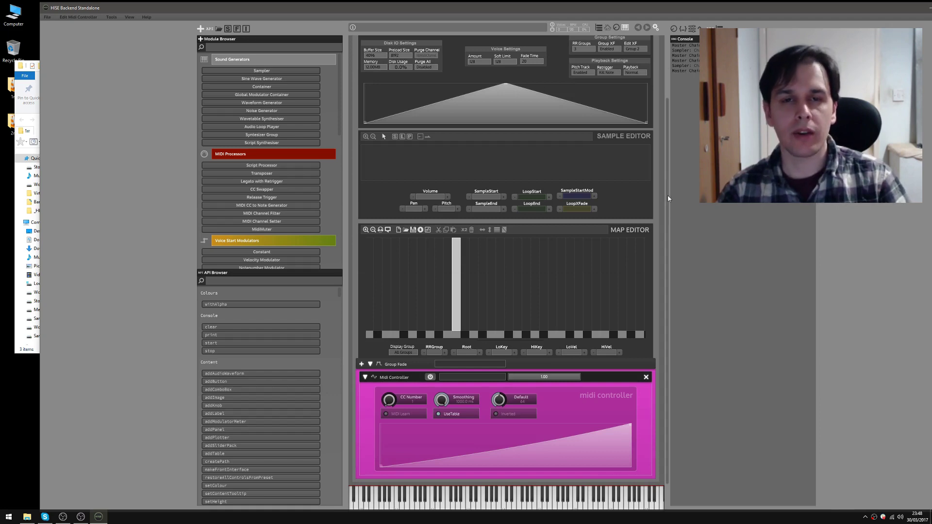
- Delete the existing Sampler module from the Master Chain
scroll(671, 172, "up", 3)
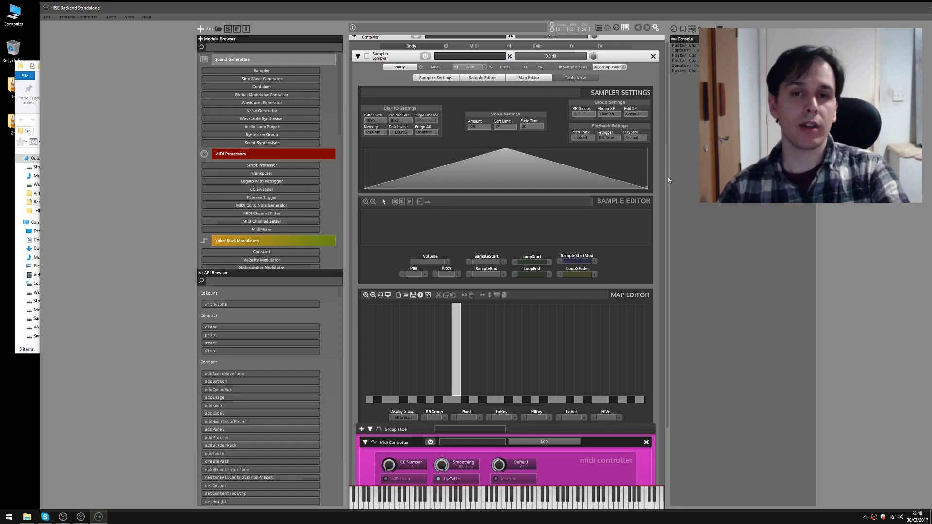
left_click_drag(667, 176, 666, 199)
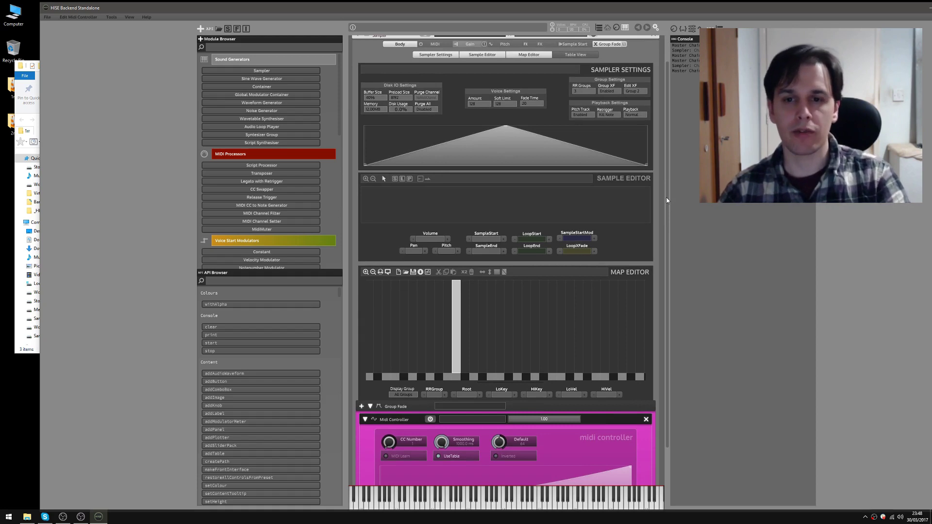
left_click_drag(666, 200, 673, 131)
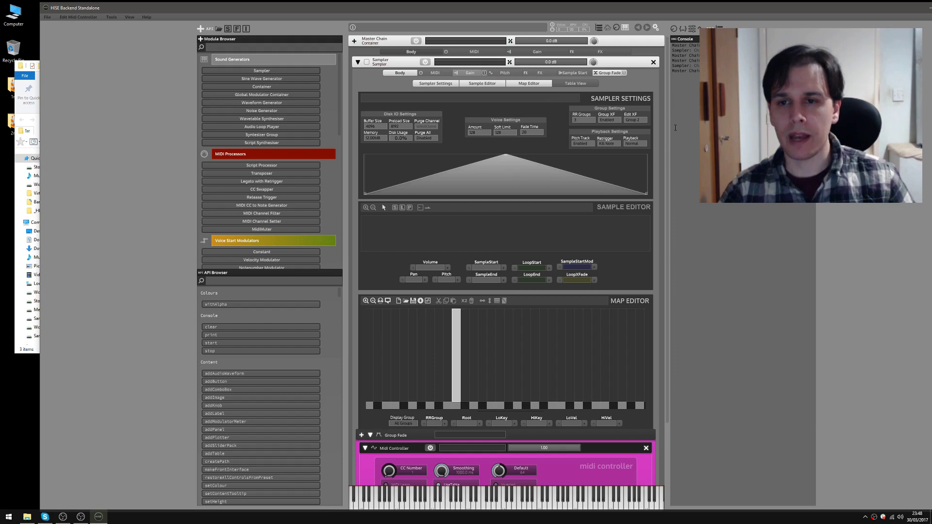
left_click(654, 63)
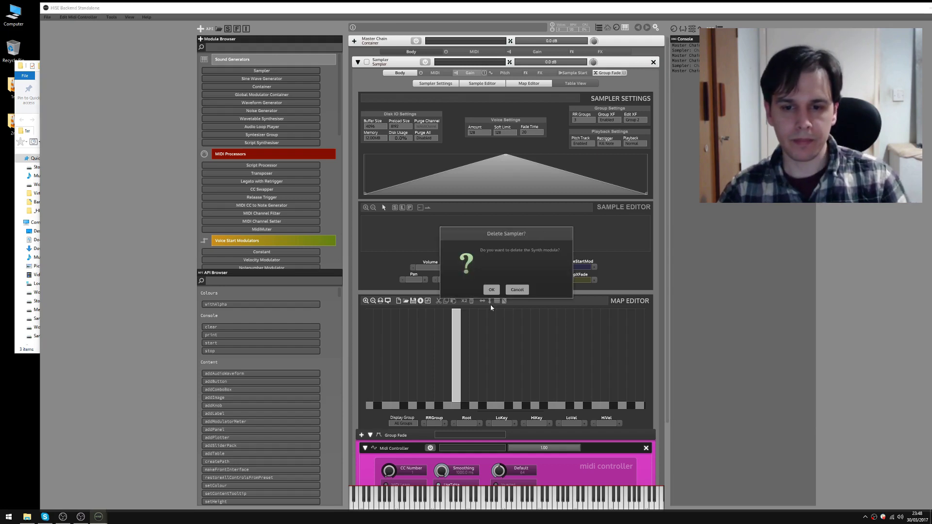
left_click(492, 289)
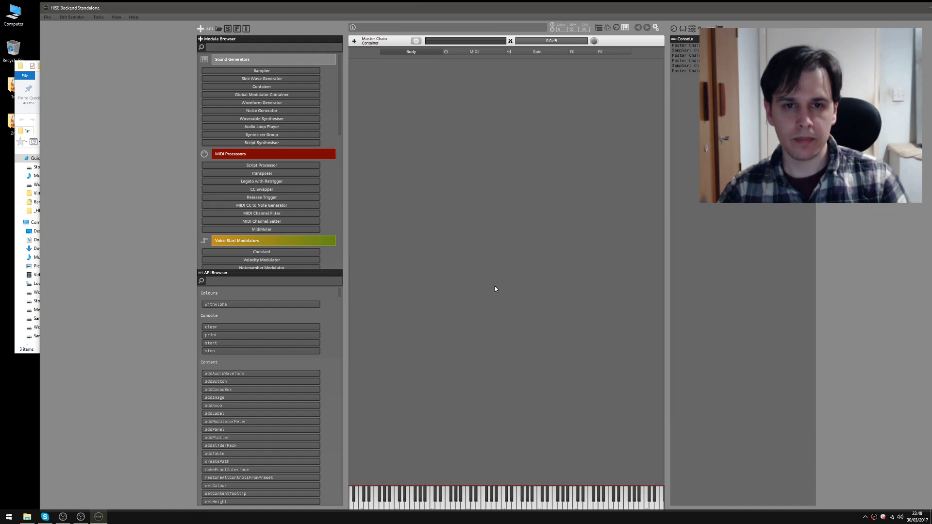
- Add three new Sampler modules to the Master Chain
left_click(354, 43)
left_click(363, 57)
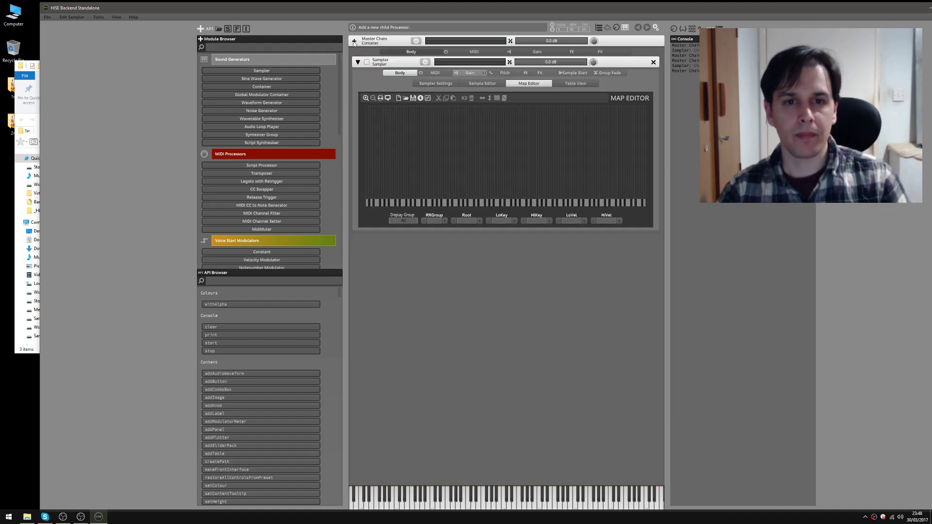
left_click(354, 43)
left_click(367, 57)
left_click(354, 42)
left_click(381, 58)
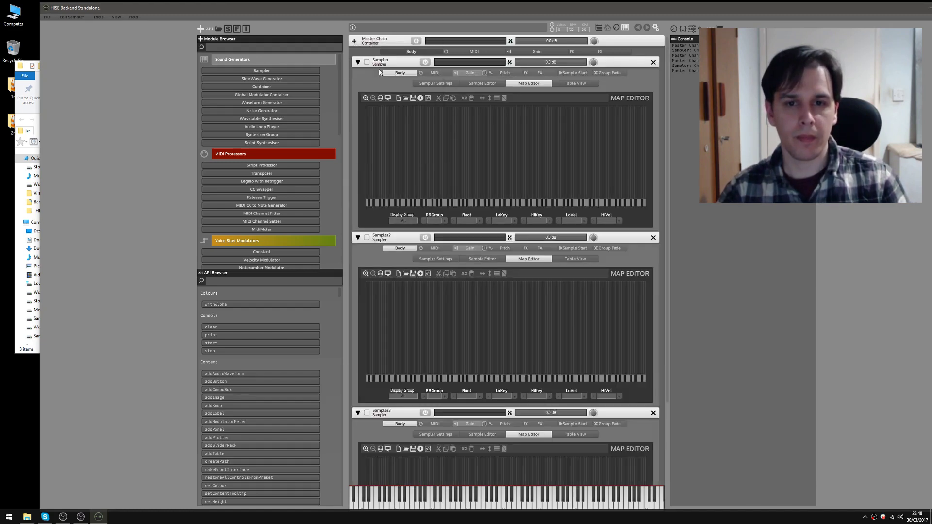
- Rename the three samplers Dyn1, Dyn2 and Dyn3 in order
double_click(381, 62)
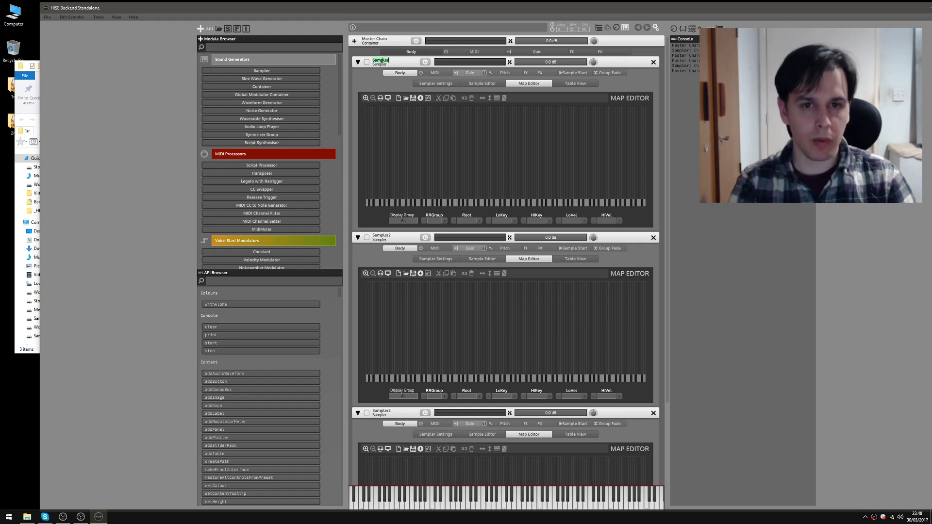
type("Dyn1")
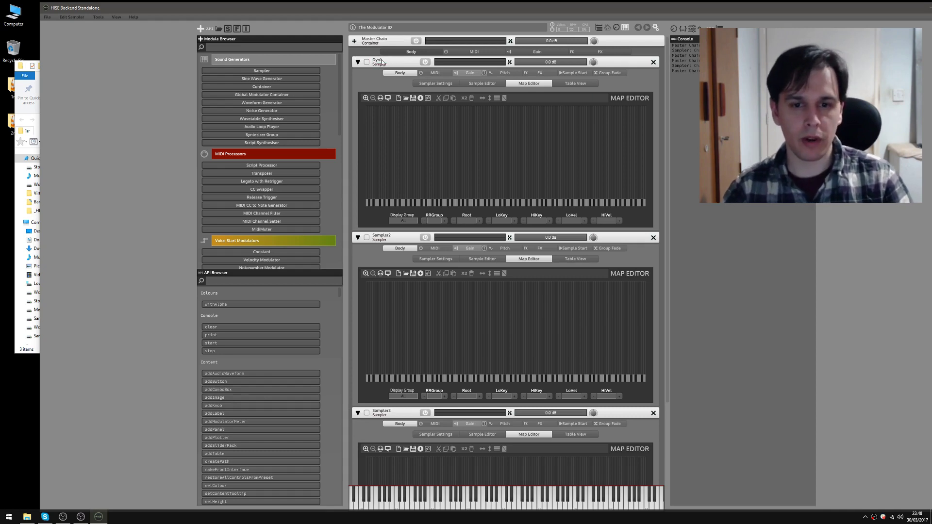
double_click(382, 236)
type("Dyn2")
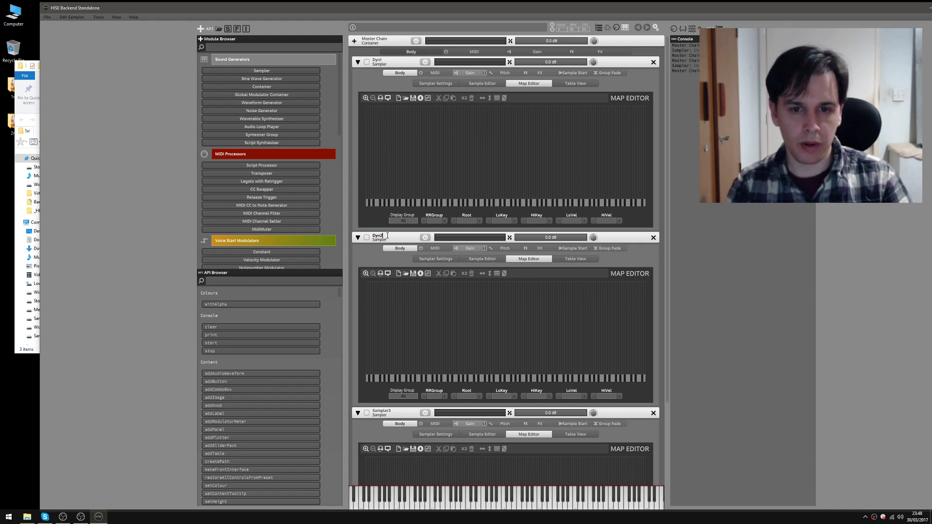
key("Return")
double_click(384, 412)
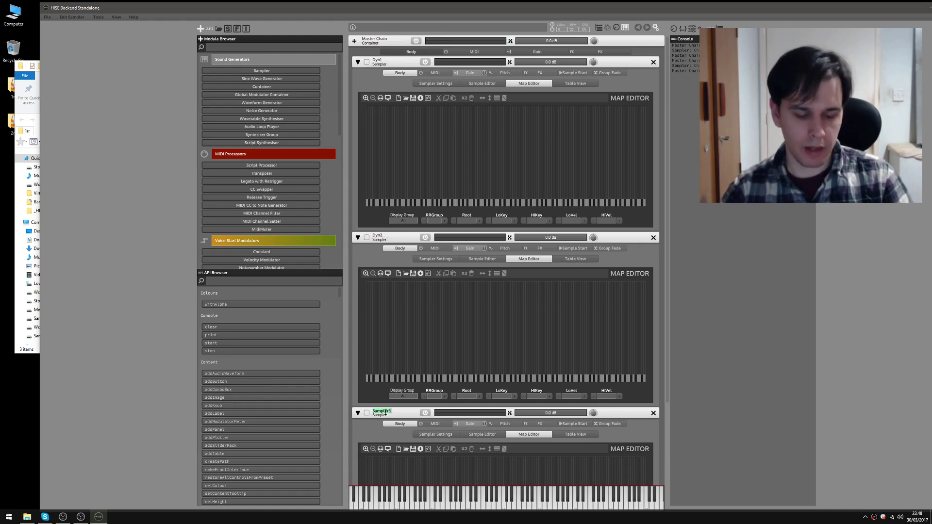
type("Dyn3")
key("Return")
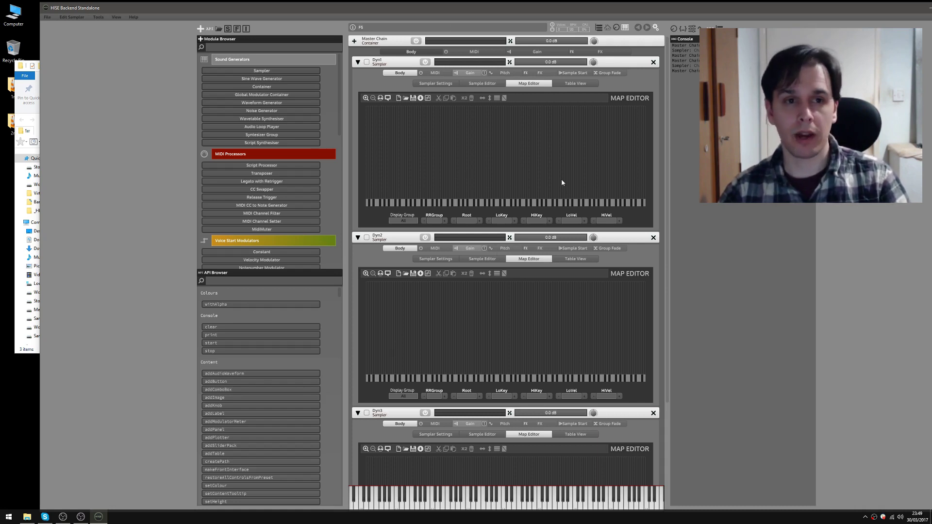
- Bring the dyn1 rr1 and rr2 flute samples from the 2rr folder into Dyn1's map using the Filename Token Parser
left_click(17, 115)
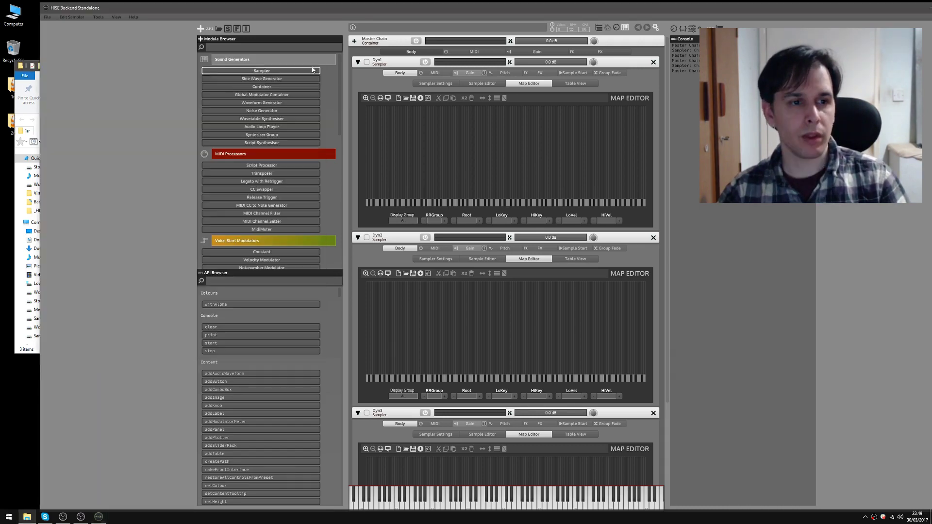
left_click(313, 69)
double_click(13, 121)
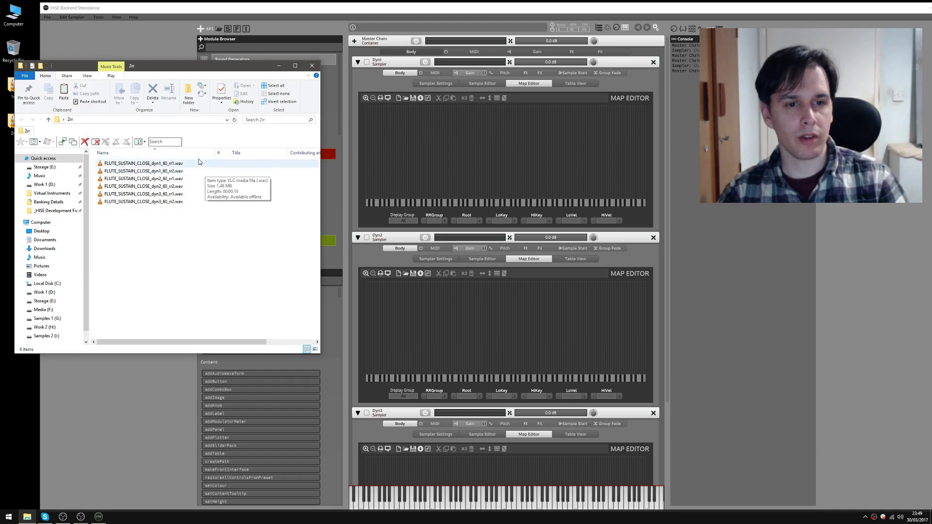
left_click(169, 166)
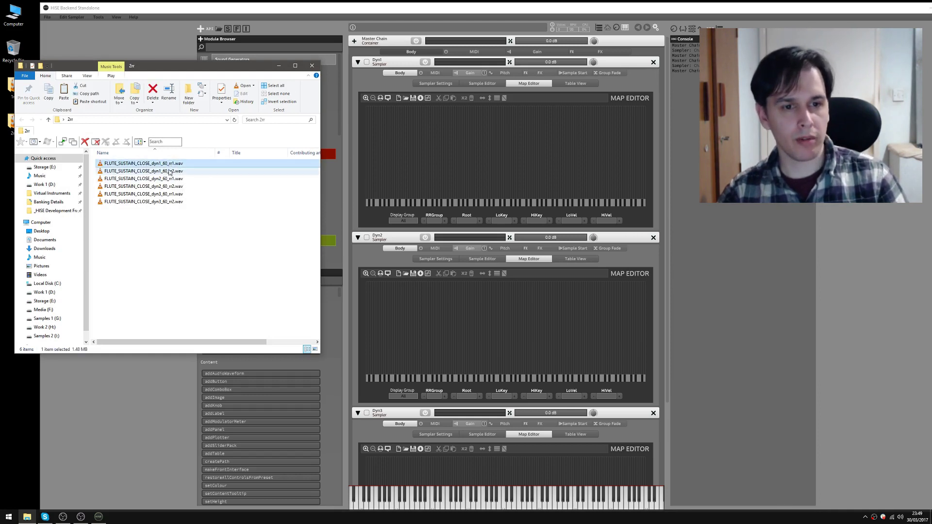
left_click(170, 171, "shift")
left_click_drag(170, 173, 485, 139)
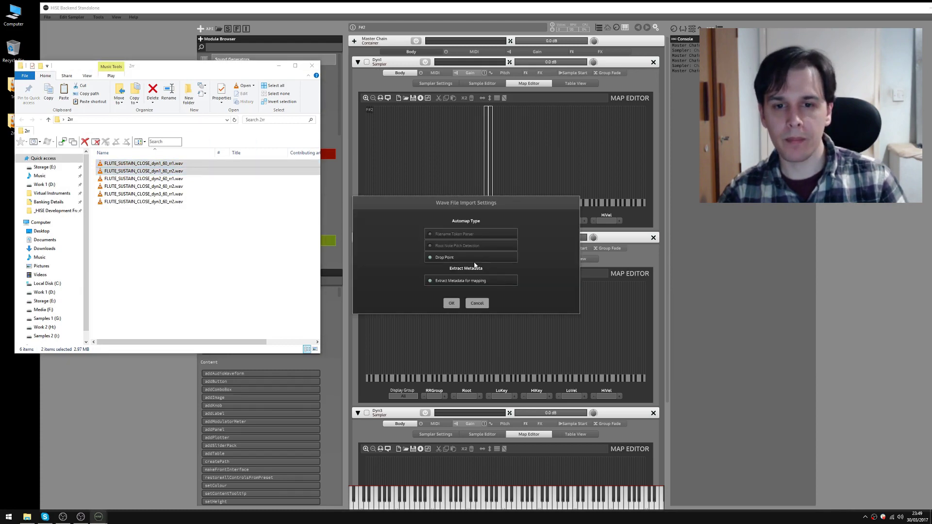
left_click(466, 234)
left_click(452, 303)
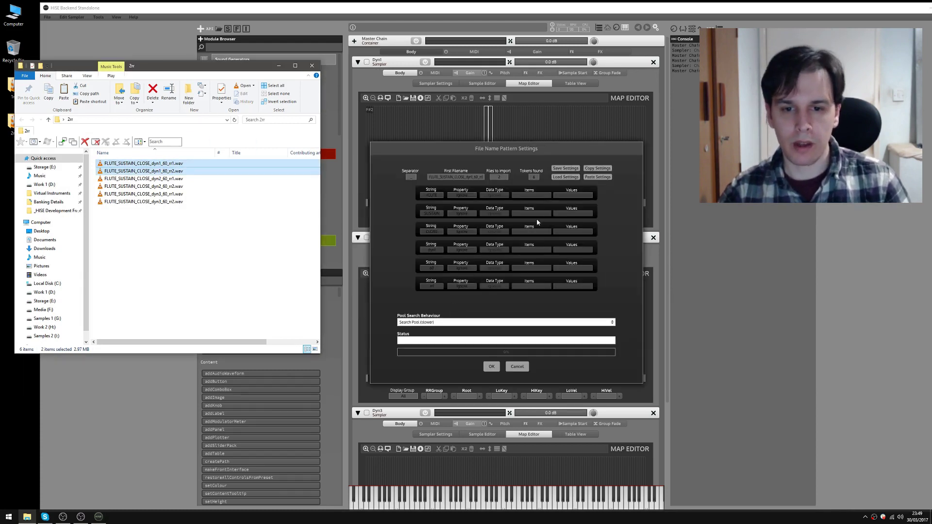
- Assign the 60 token to Single Key as Number and the rr token to RR Group, copy the settings, and import with the adjusted group amount
left_click(462, 268)
left_click(466, 304)
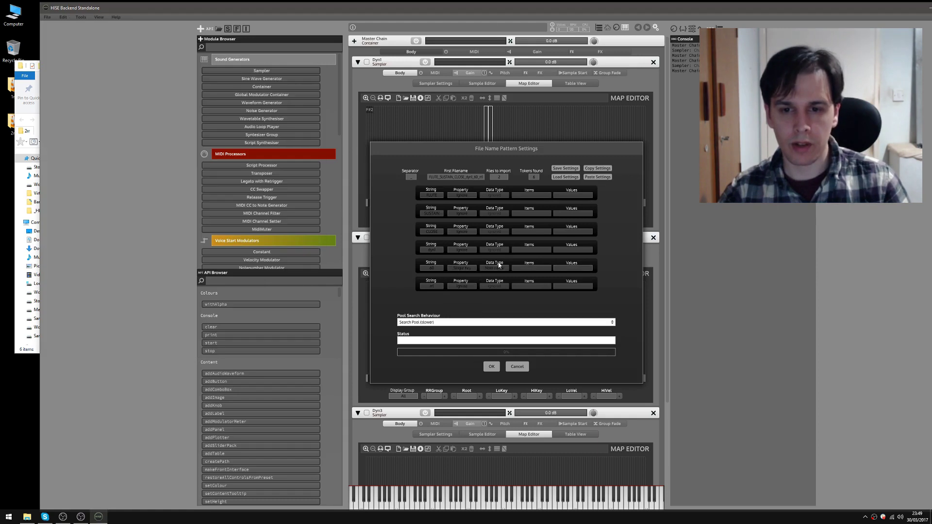
left_click(499, 268)
left_click(498, 275)
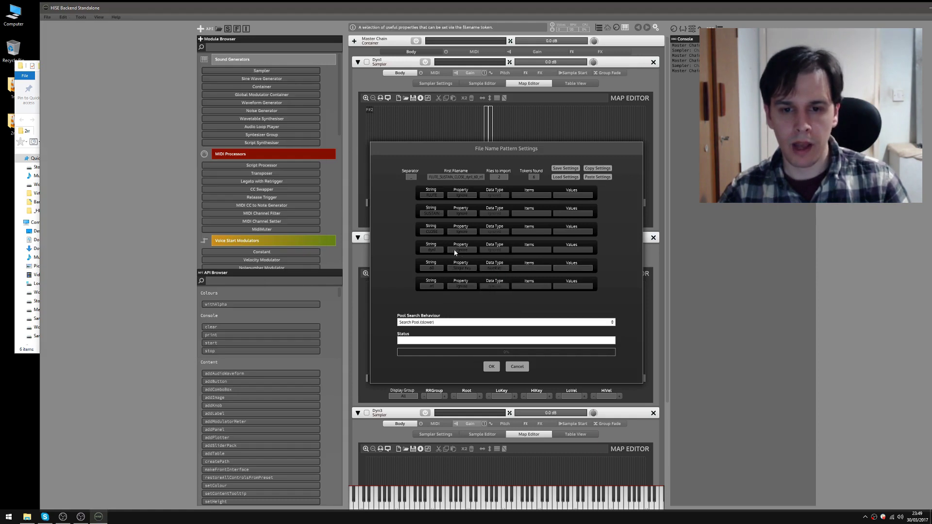
left_click(463, 289)
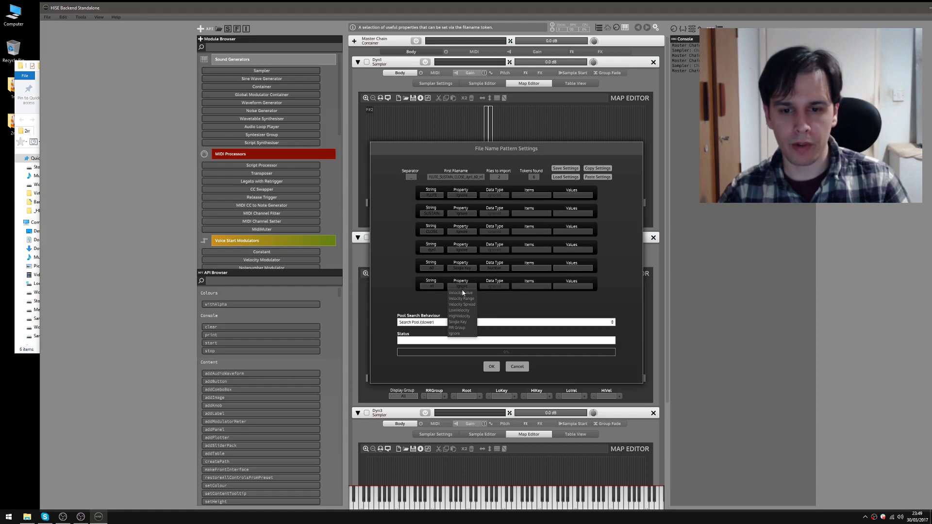
left_click(458, 328)
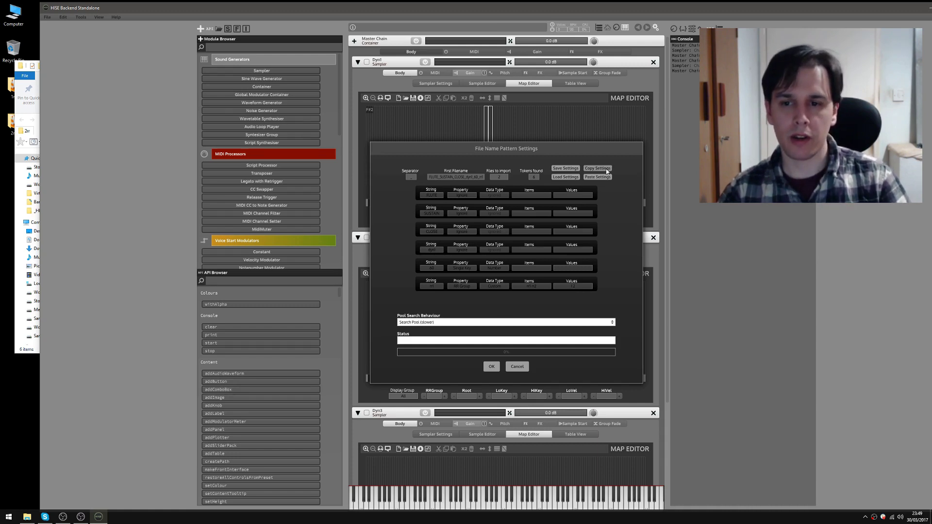
left_click(492, 367)
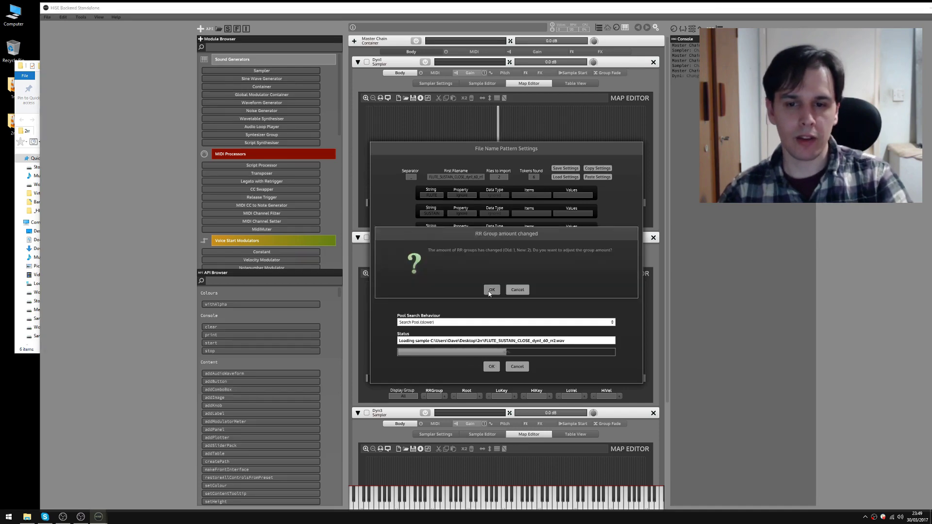
left_click(493, 291)
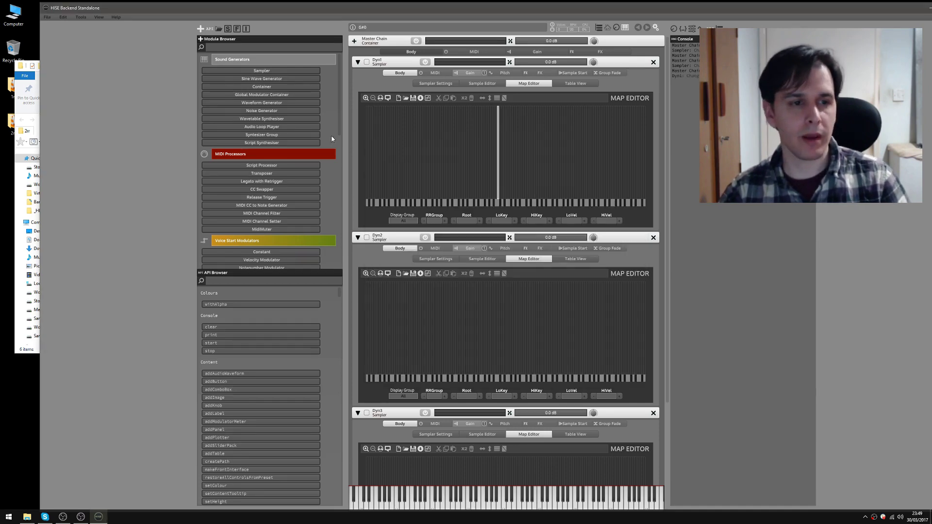
- Bring the dyn2 rr1 and rr2 flute samples into Dyn2's map using the Filename Token Parser
left_click(22, 111)
left_click(145, 179)
left_click(161, 186, "shift")
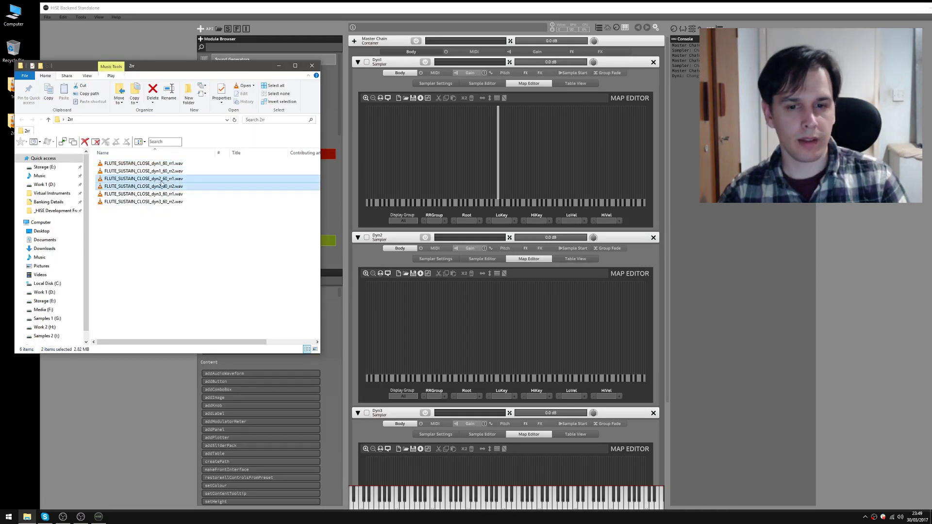
left_click_drag(161, 186, 500, 354)
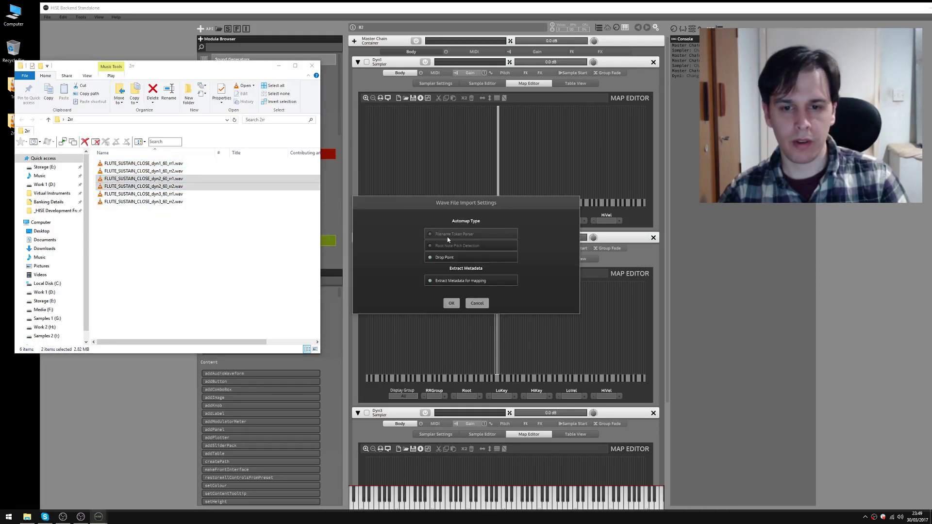
left_click(447, 234)
left_click(452, 303)
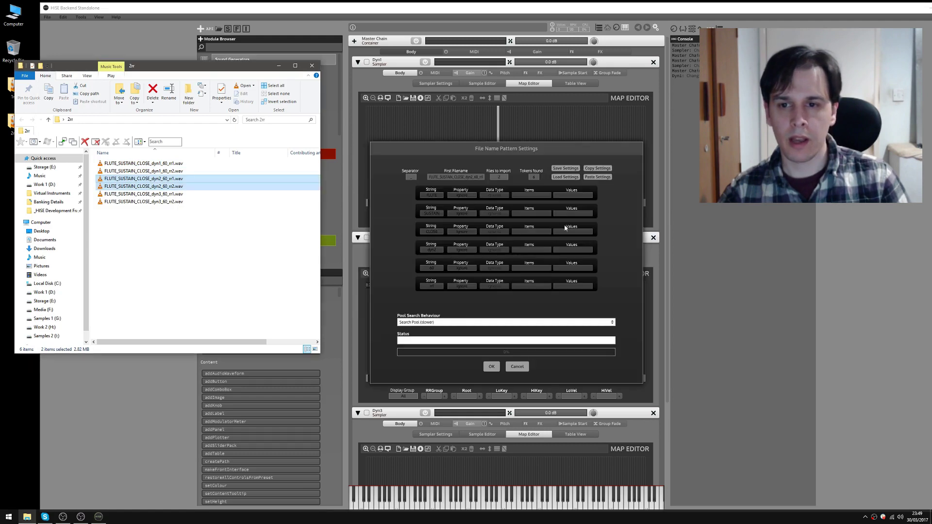
- Paste the copied file name pattern settings for the dyn2 samples and import them, accepting the RR group amount adjustment
left_click(596, 176)
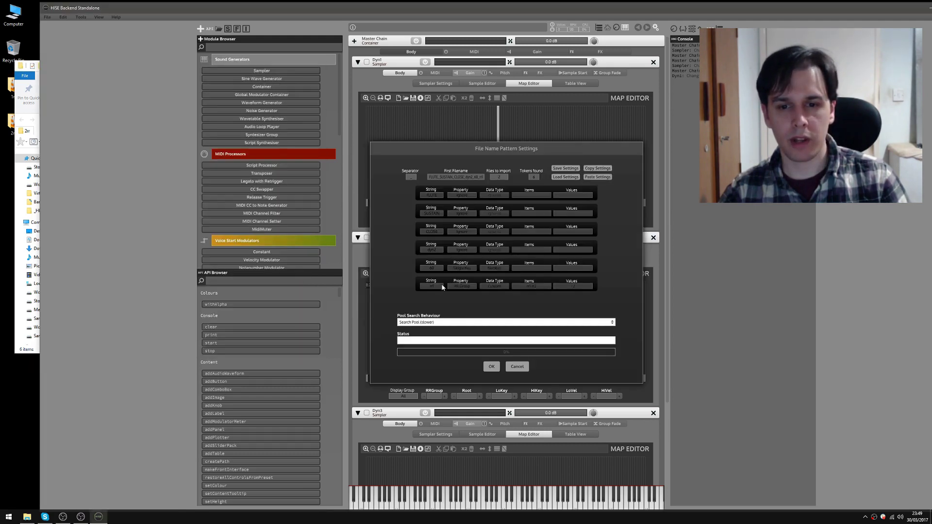
left_click(491, 366)
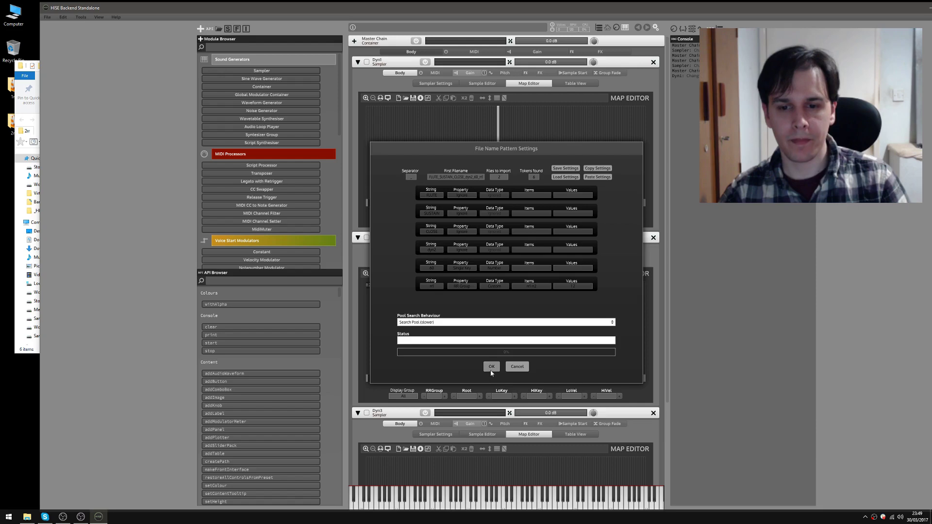
left_click(492, 290)
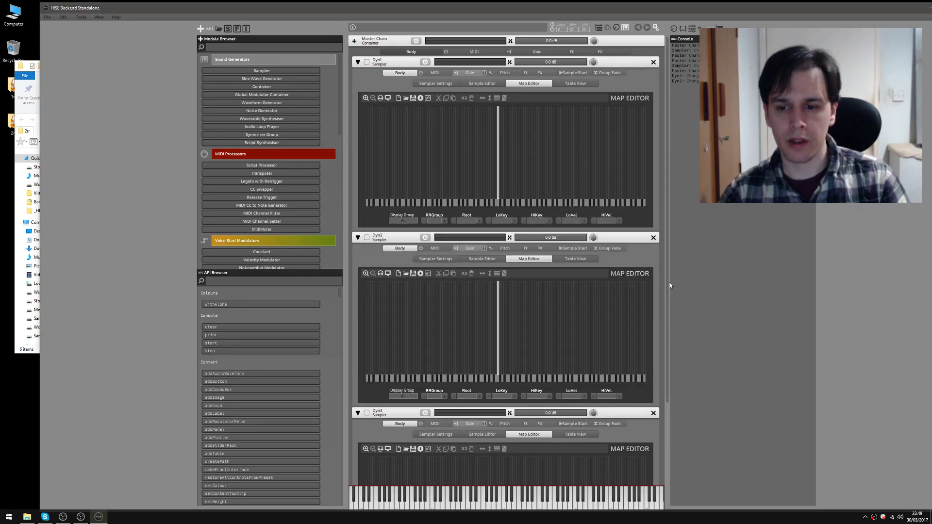
- Bring the dyn3 rr1 and rr2 flute samples into Dyn3's map using the Filename Token Parser
scroll(655, 408, "down", 2)
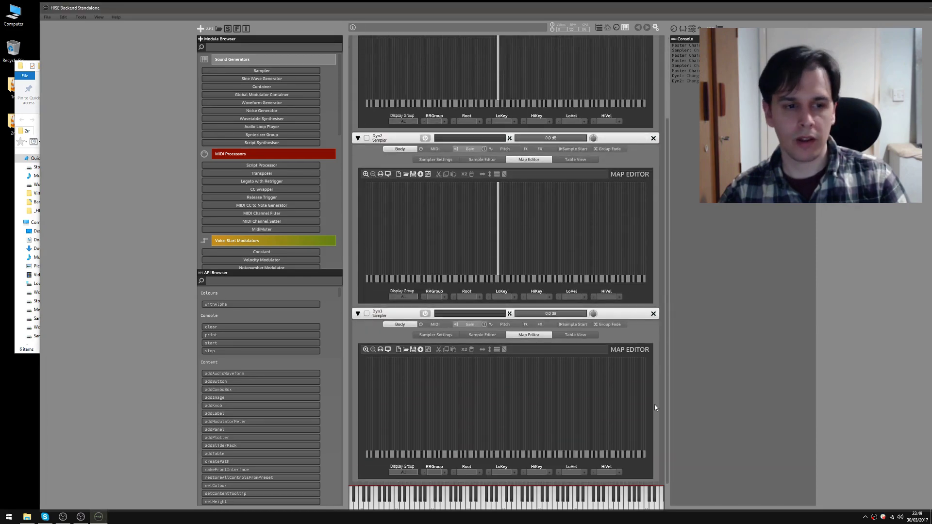
left_click(16, 300)
left_click(122, 194)
left_click(122, 202, "shift")
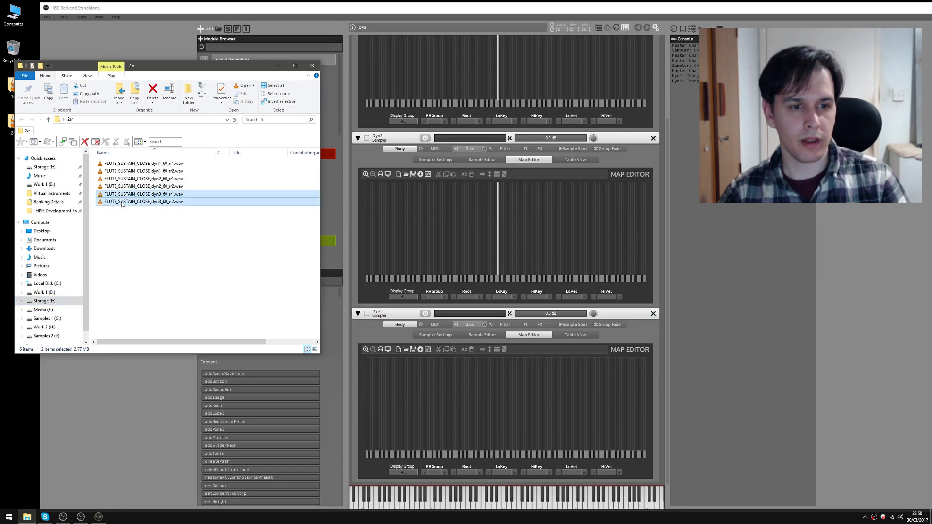
key("Return")
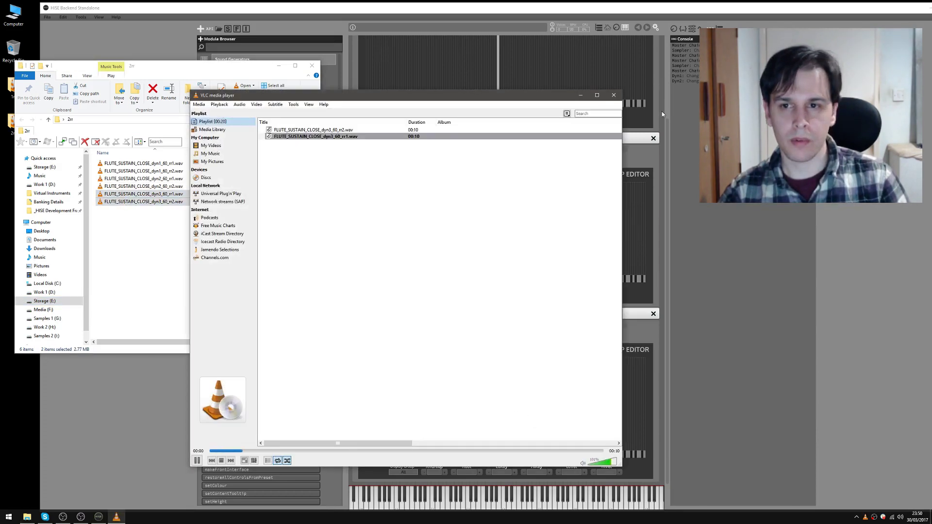
left_click(621, 95)
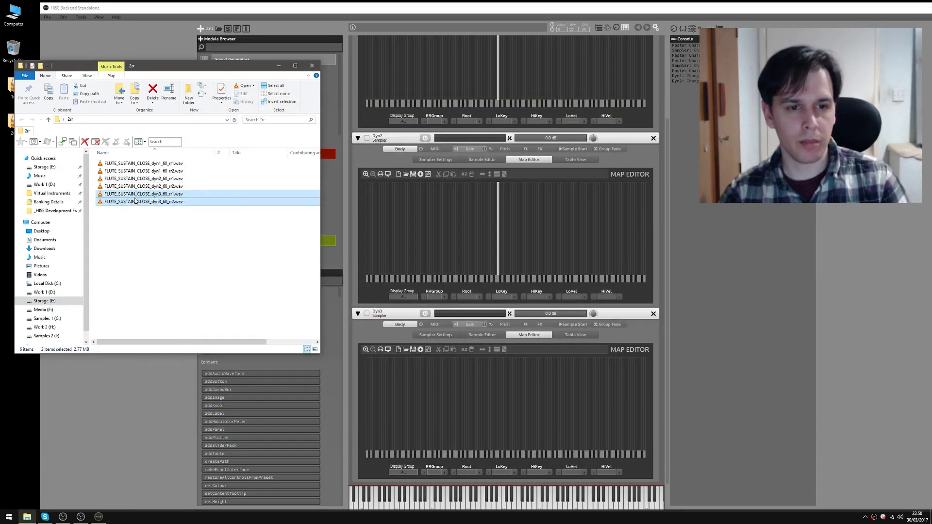
left_click_drag(136, 198, 524, 361)
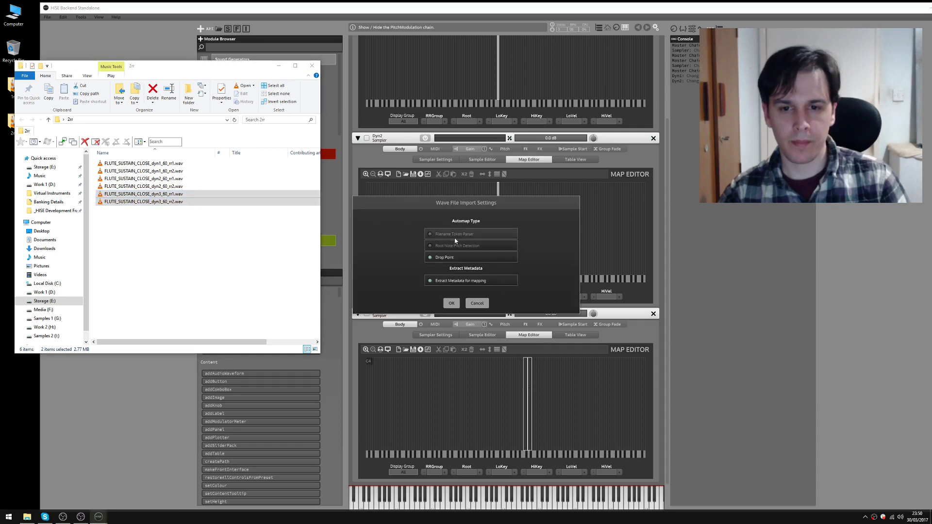
left_click(451, 304)
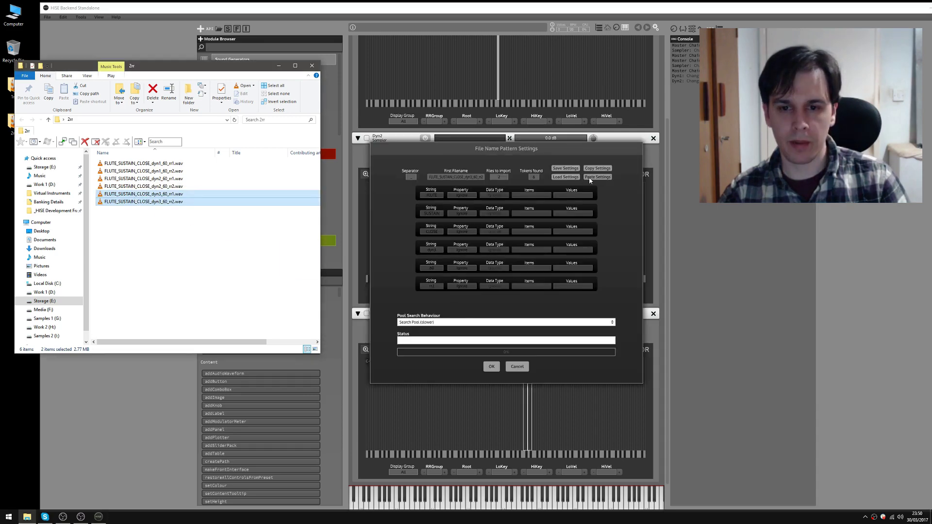
- Import the dyn3 samples with the pasted file name pattern settings, adjust the RR group amount, and enlarge the sample maps
left_click(496, 367)
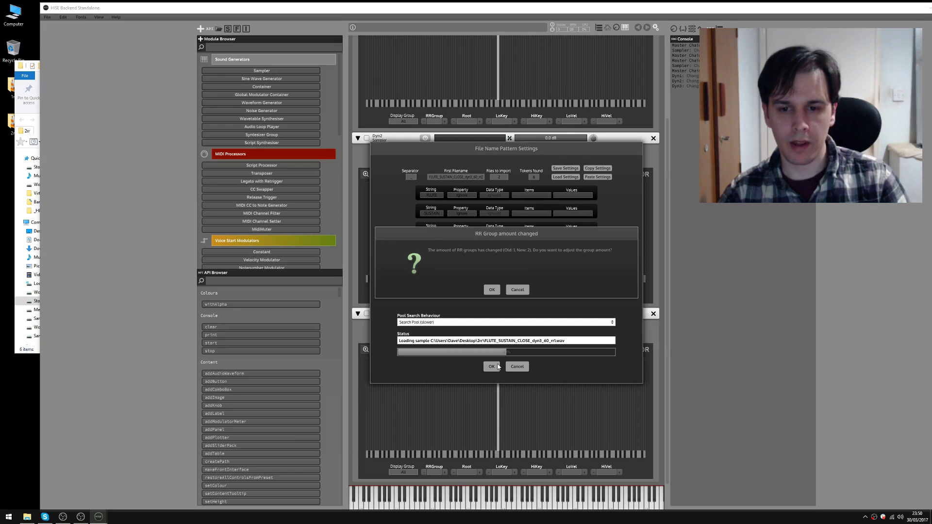
left_click(493, 291)
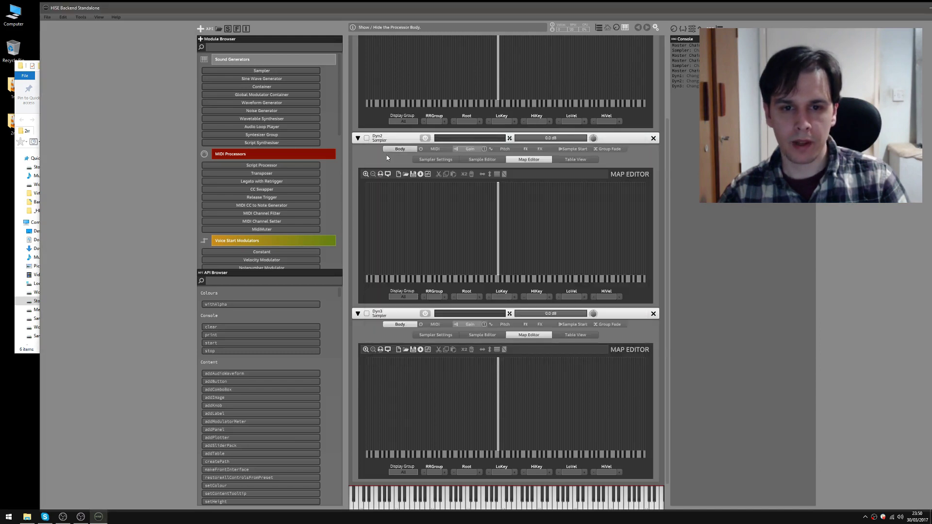
left_click(367, 174)
left_click(364, 350)
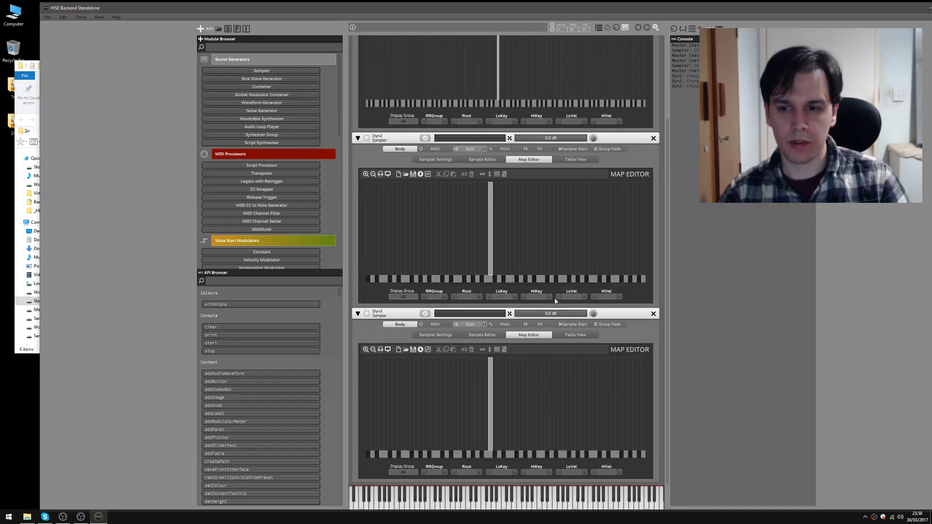
scroll(668, 254, "up", 3)
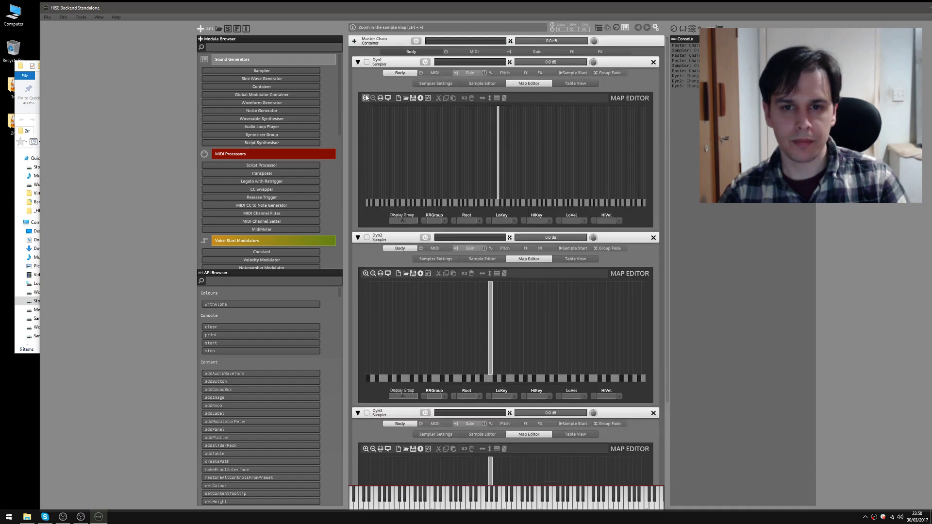
- Show Dyn1's sampler settings and check its display groups and Group XF option, leaving Group XF disabled
left_click(435, 83)
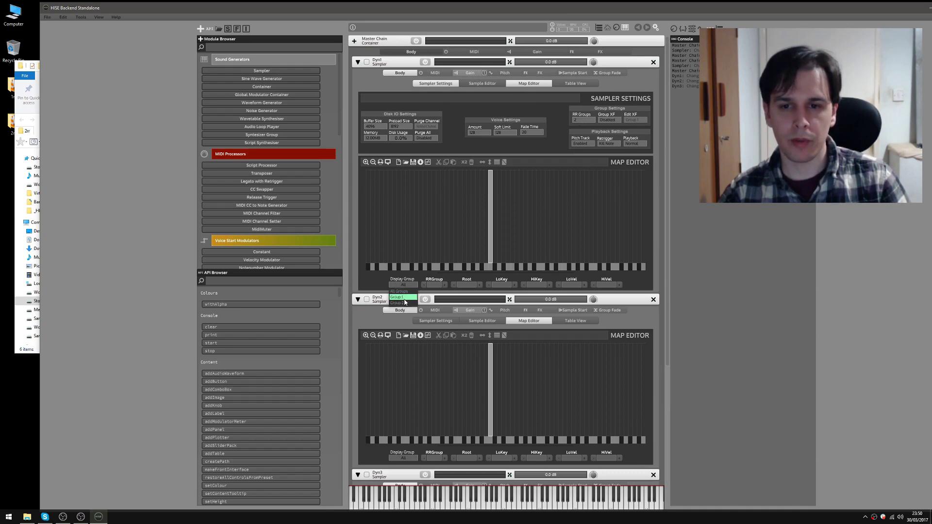
left_click(576, 197)
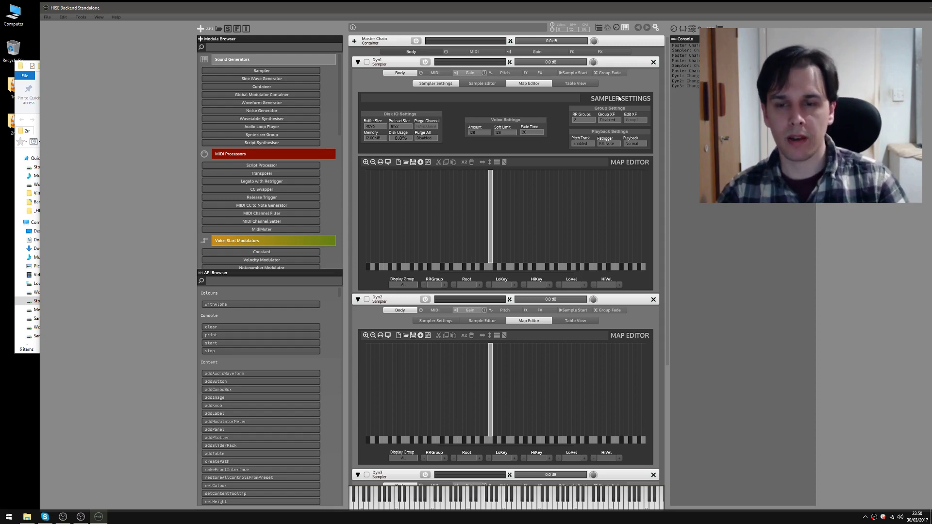
left_click(617, 120)
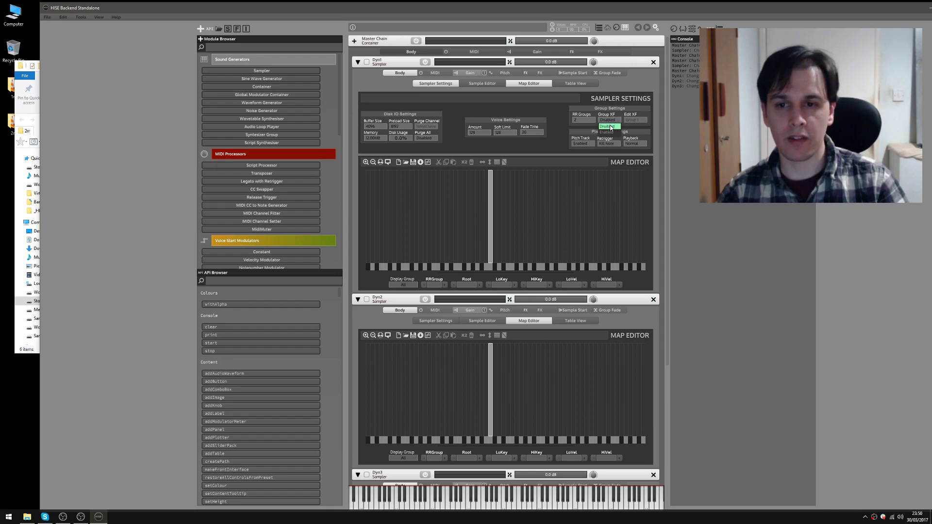
left_click(610, 127)
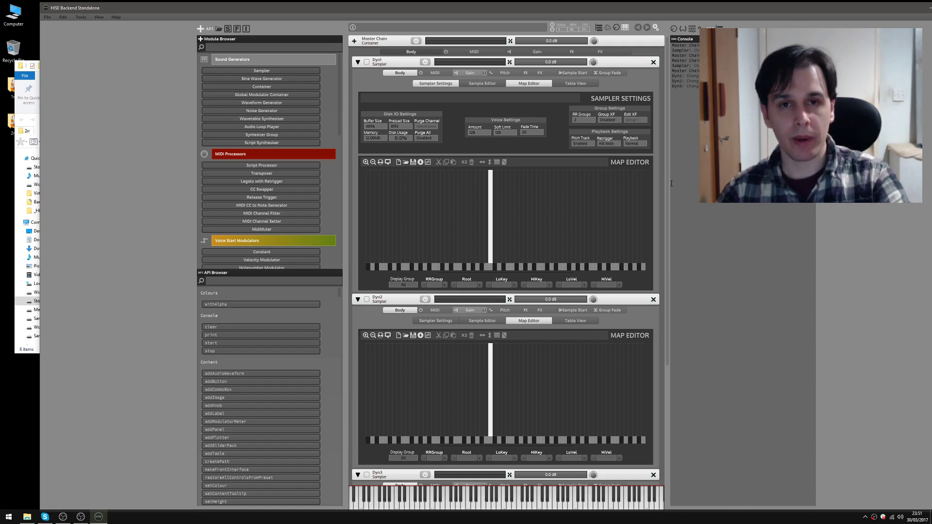
mouse_move(668, 170)
left_mouse_down()
mouse_move(669, 270)
mouse_move(660, 177)
left_mouse_up()
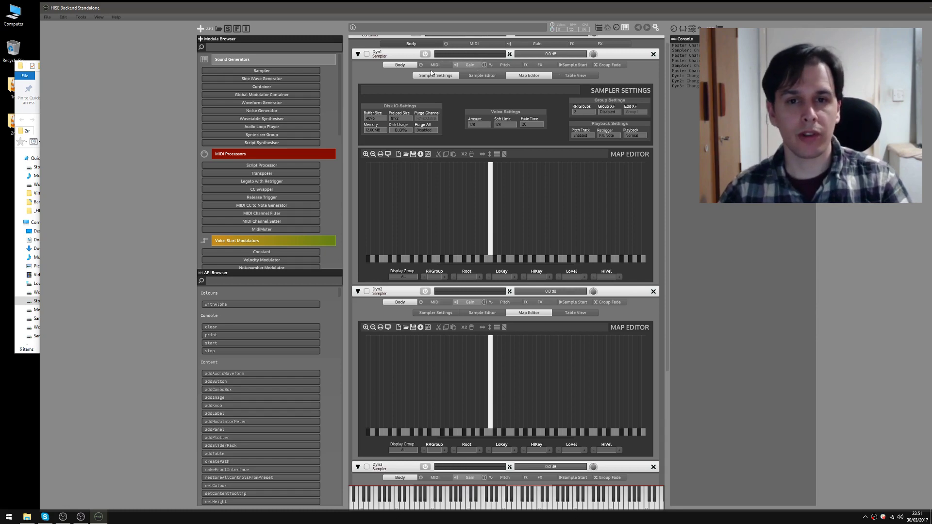
- Hide the bodies of Dyn1, Dyn2 and Dyn3 and show their gain modulation chains with the default envelopes collapsed
left_click(400, 64)
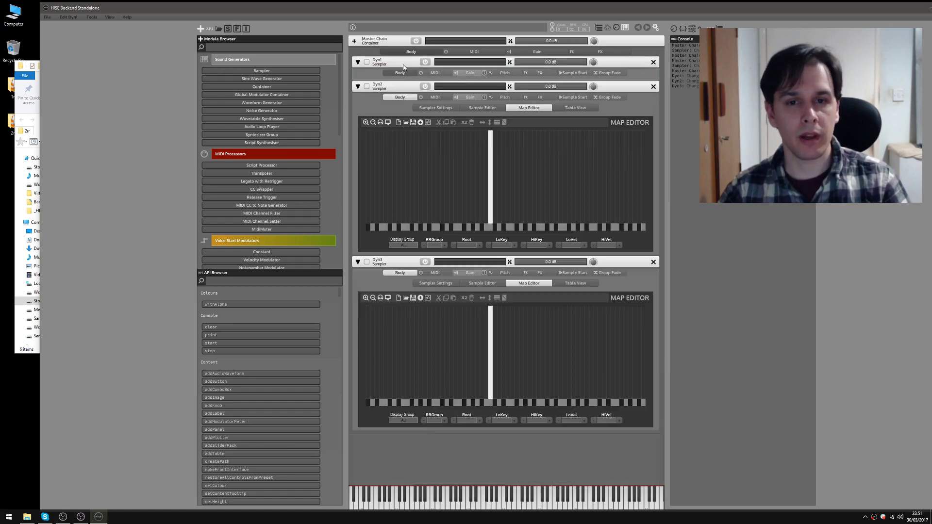
left_click(399, 96)
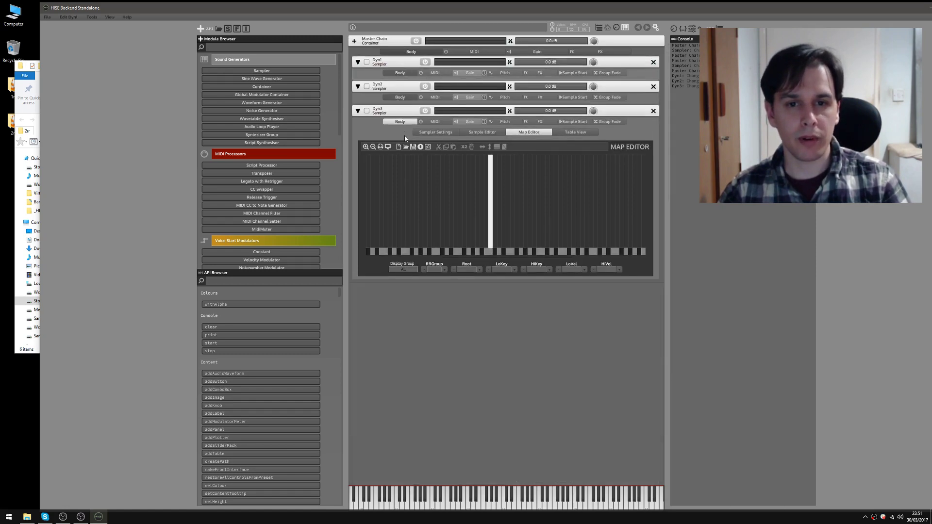
left_click(400, 121)
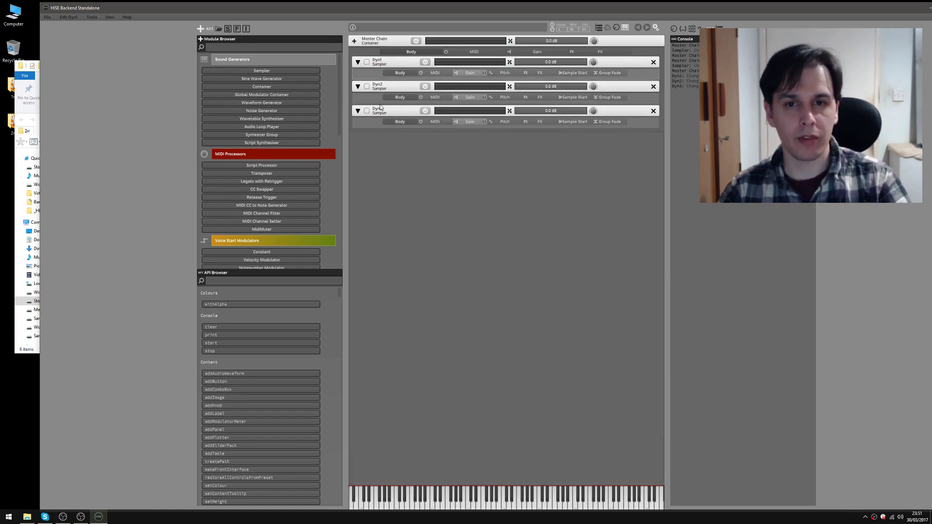
left_click(469, 73)
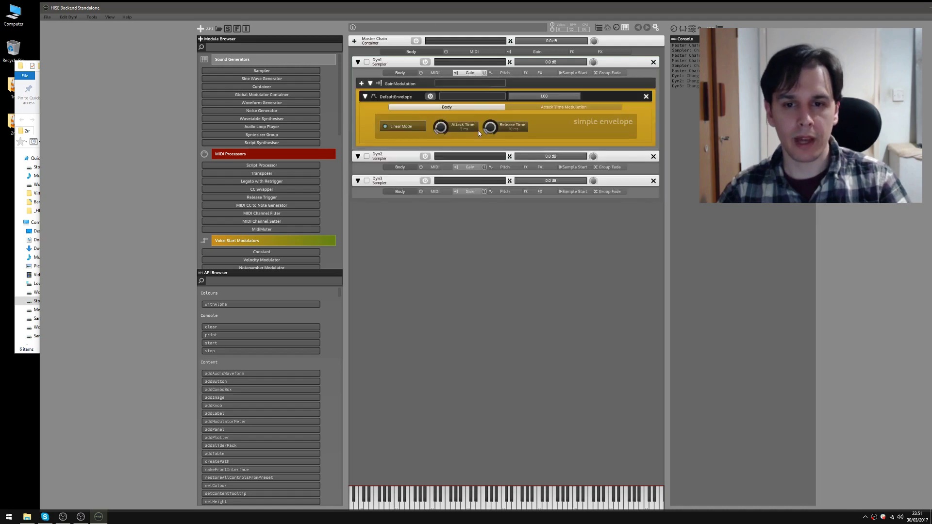
left_click(470, 191)
left_click(470, 167)
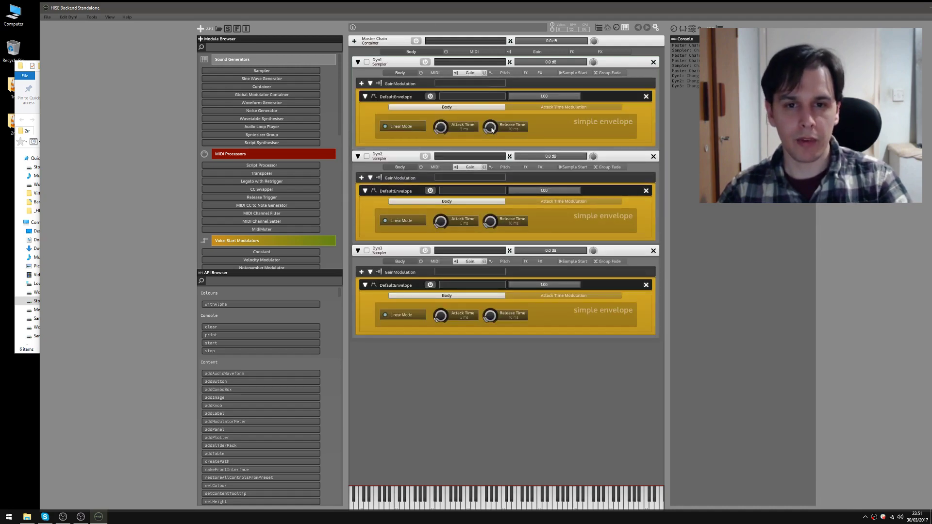
left_click(365, 97)
left_click(365, 152)
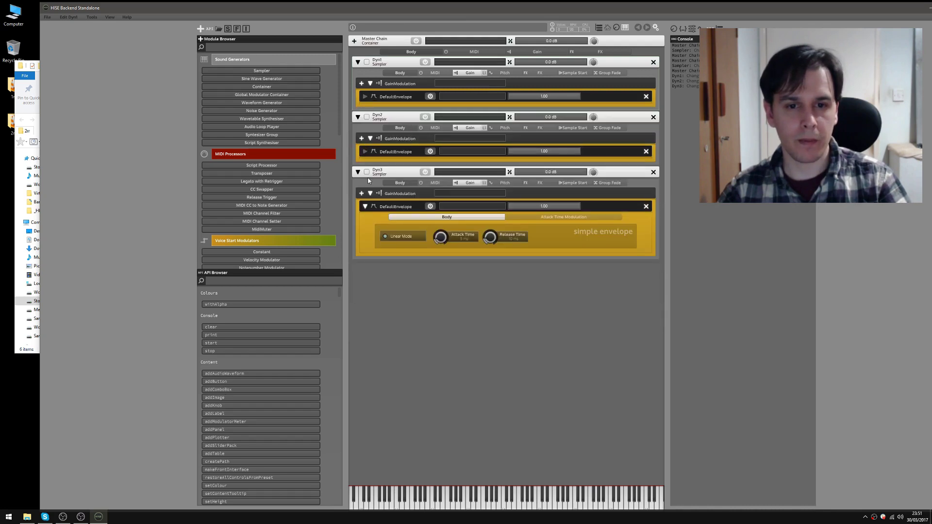
left_click(365, 206)
- Add a Midi Controller to Dyn1's gain modulation with CC Number 1, increased smoothing and its table enabled
left_click(362, 84)
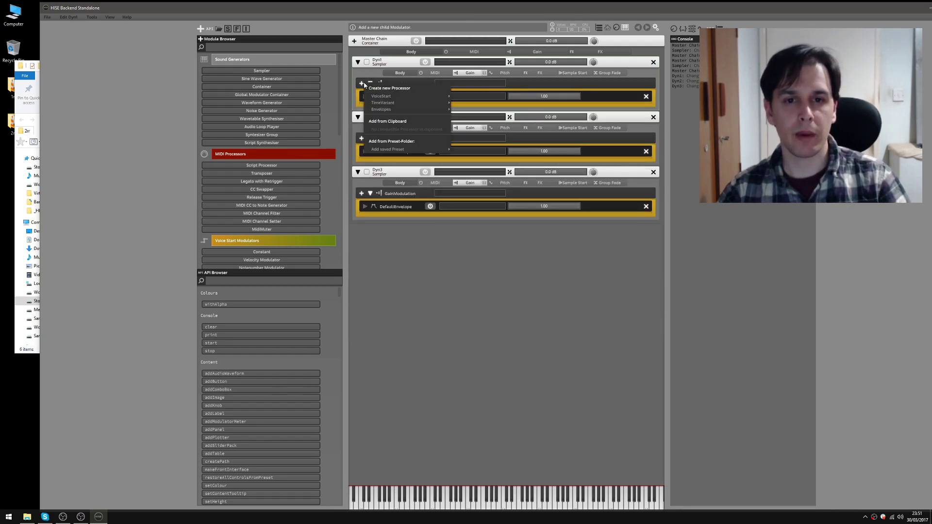
mouse_move(397, 102)
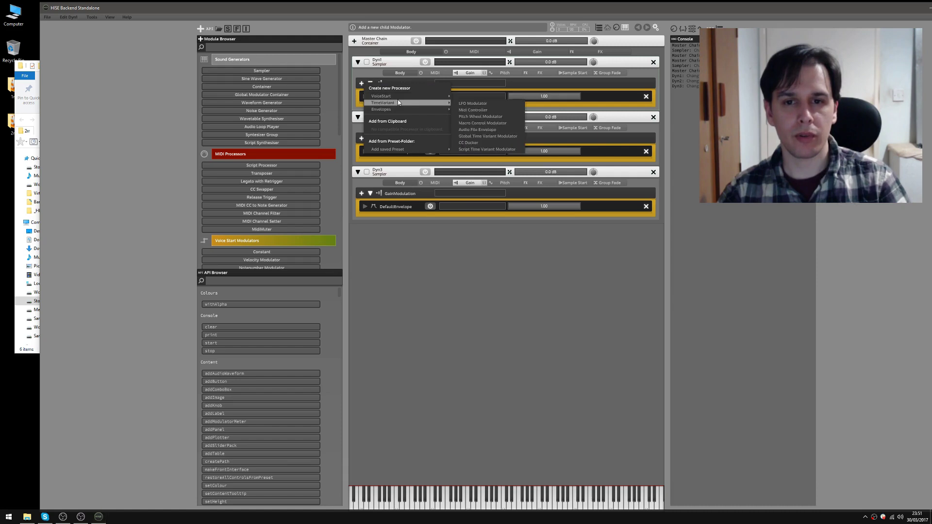
left_click(466, 110)
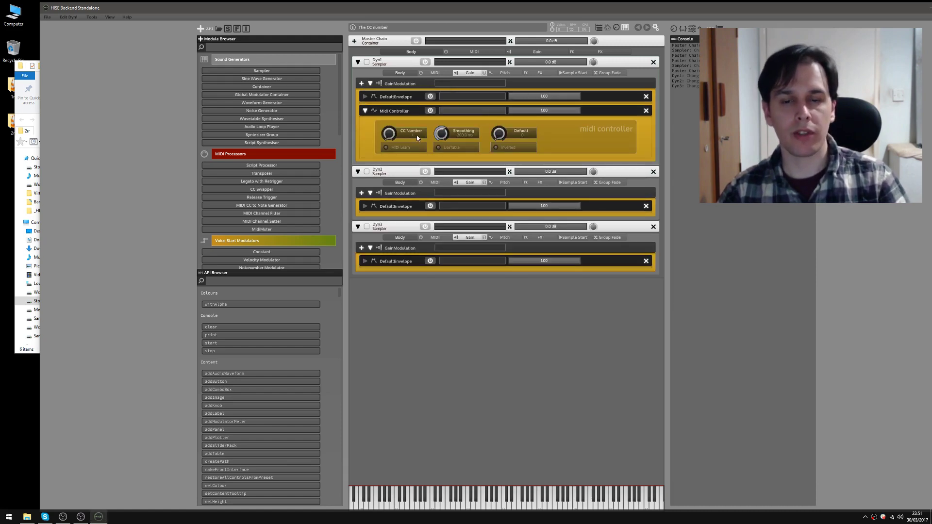
left_click(394, 135)
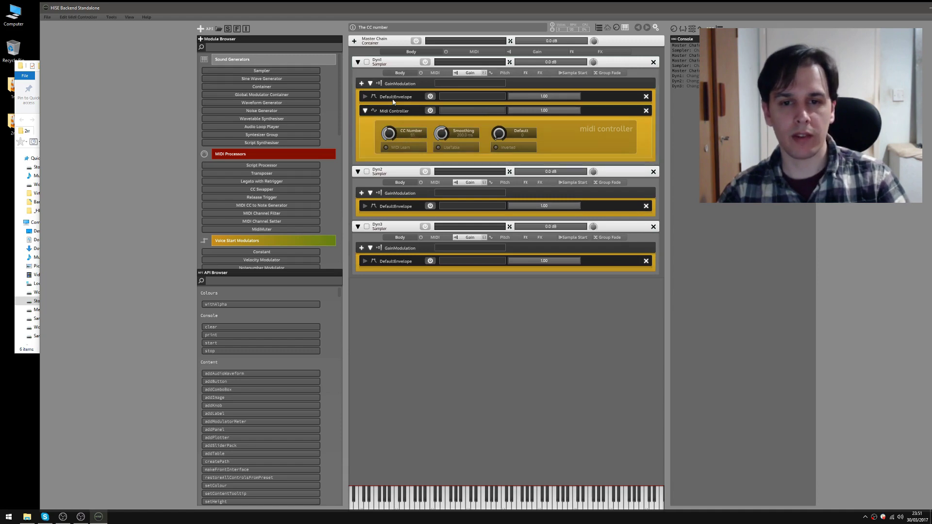
double_click(390, 137)
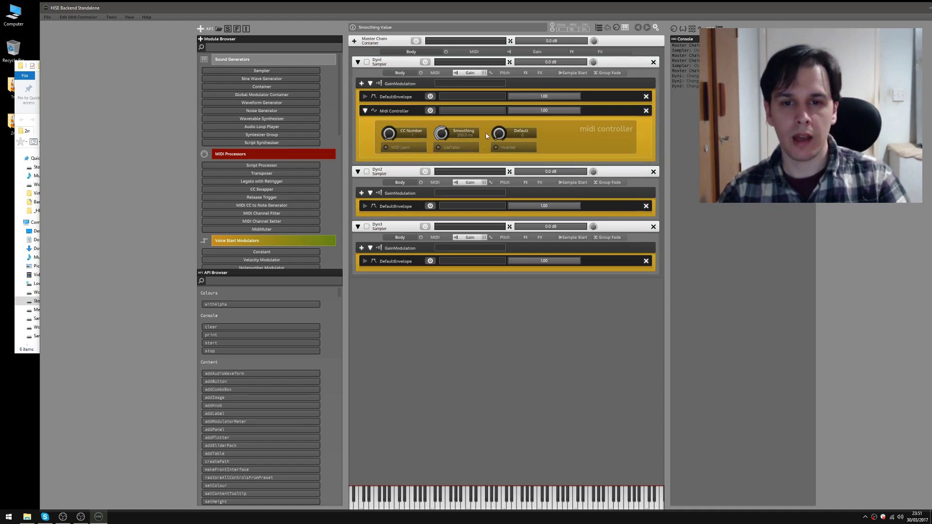
left_click_drag(438, 136, 466, 151)
left_click(466, 148)
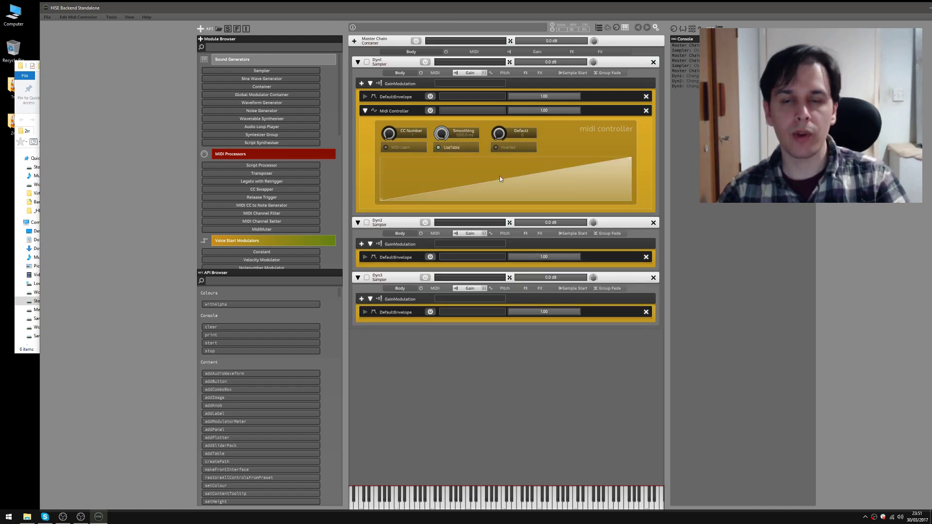
- Shape Dyn1's controller table to fall from full level at the start to zero at the midpoint and stay there
left_click_drag(380, 199, 382, 162)
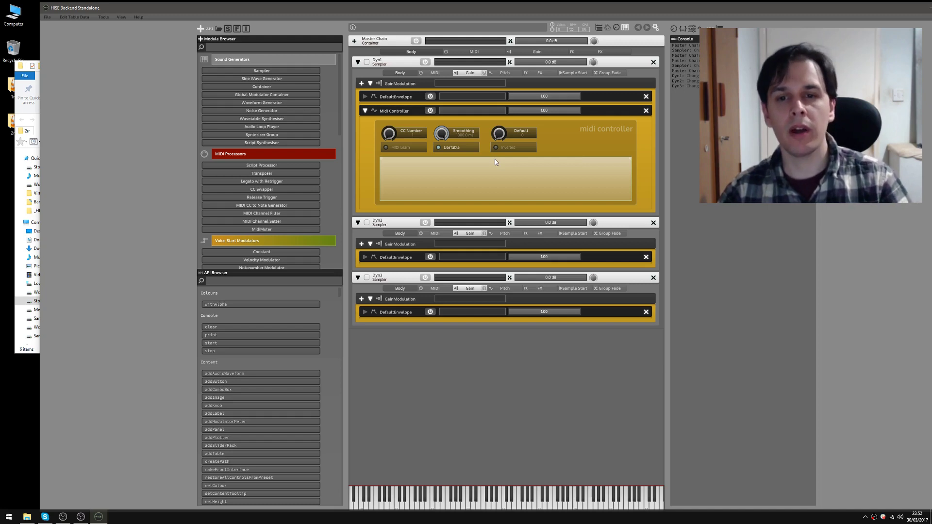
left_click_drag(494, 159, 499, 212)
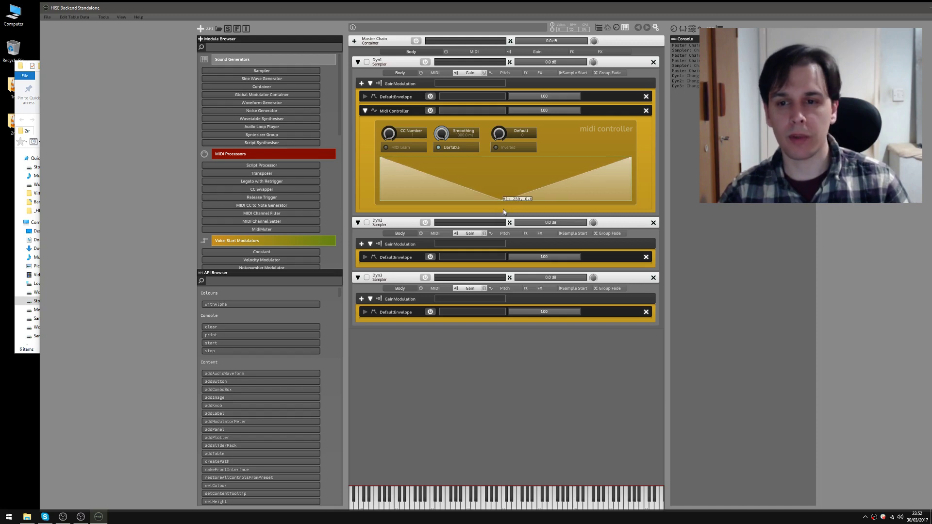
left_click_drag(629, 160, 630, 202)
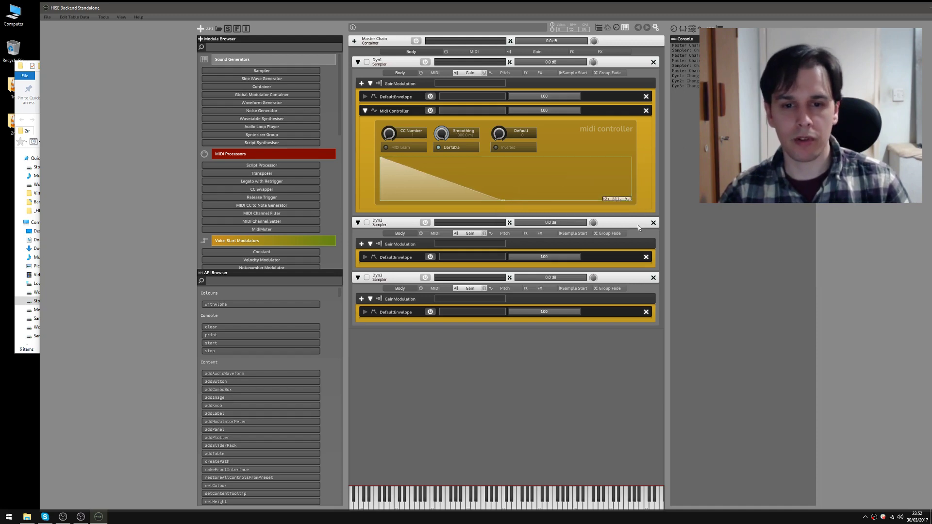
- Copy Dyn1's Midi Controller into Dyn2's gain modulation and shape its table to peak at the midpoint with zero at both ends
right_click(607, 114)
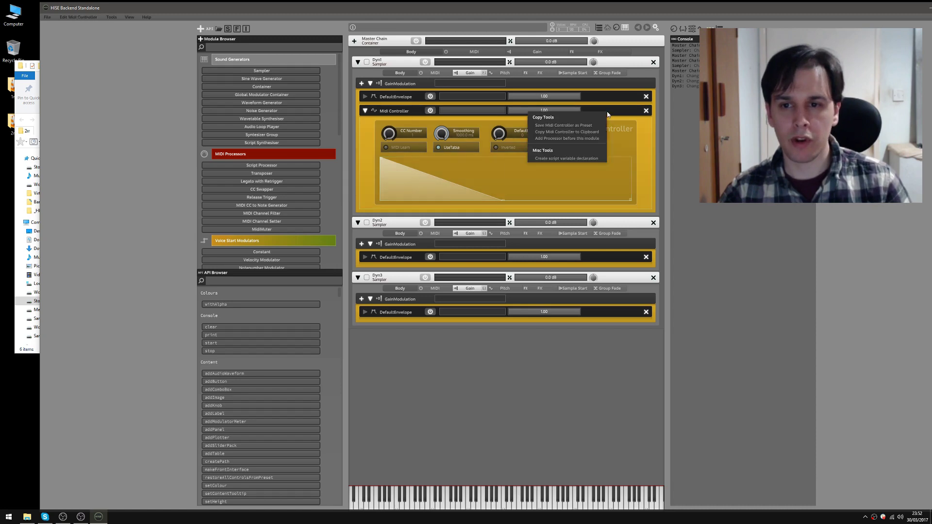
left_click(563, 133)
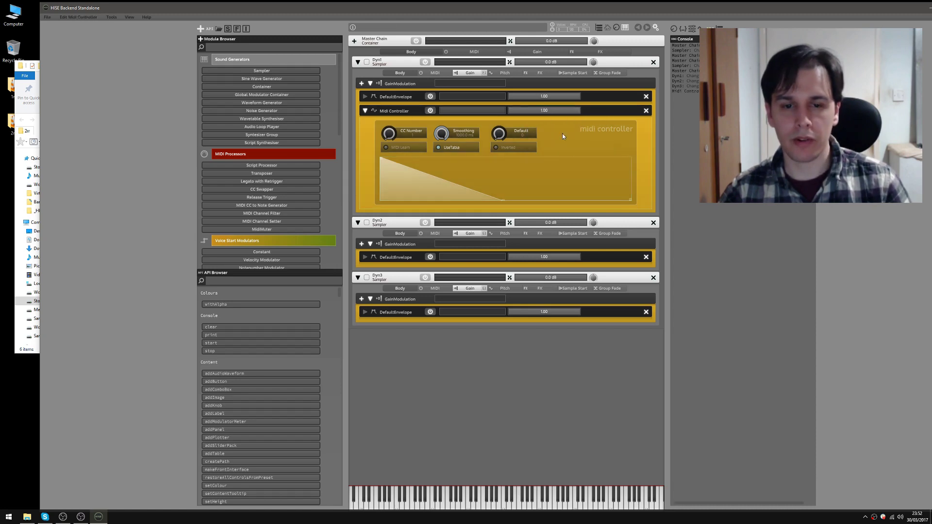
left_click(361, 243)
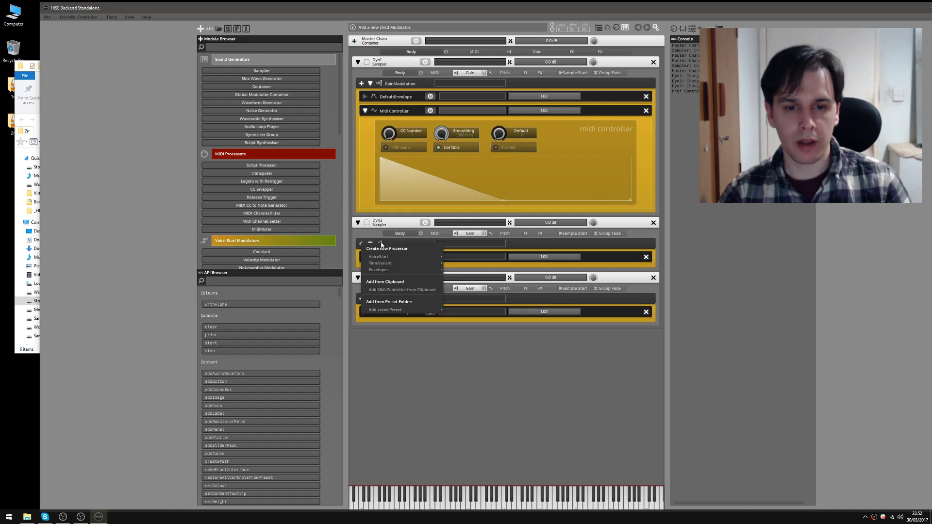
left_click(402, 289)
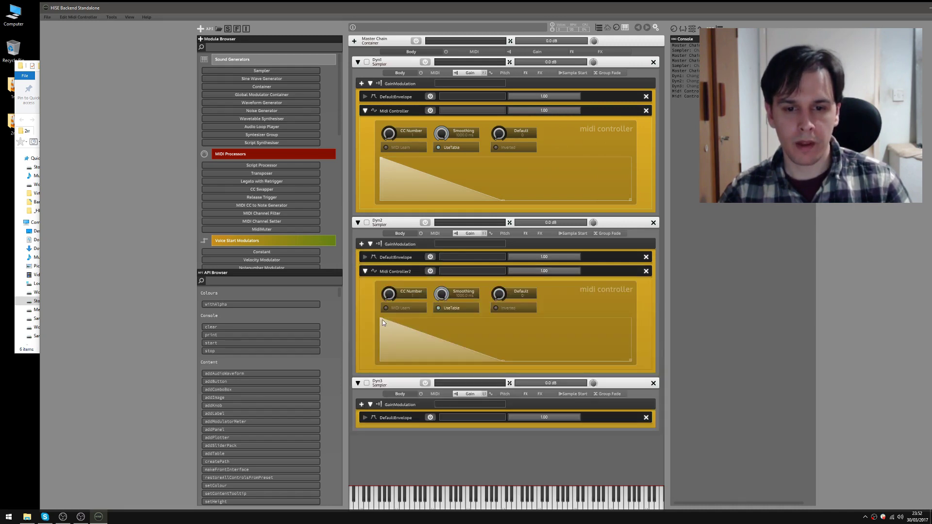
left_click_drag(383, 322, 381, 361)
left_click_drag(503, 359, 503, 316)
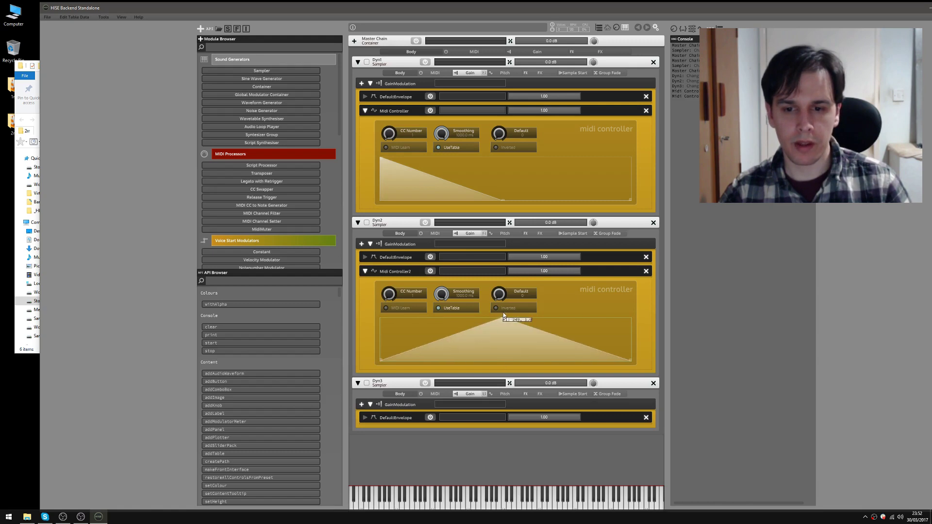
- Add the copied Midi Controller to Dyn3's gain modulation and shape its table to stay at zero until the midpoint, then rise to full
left_click(361, 405)
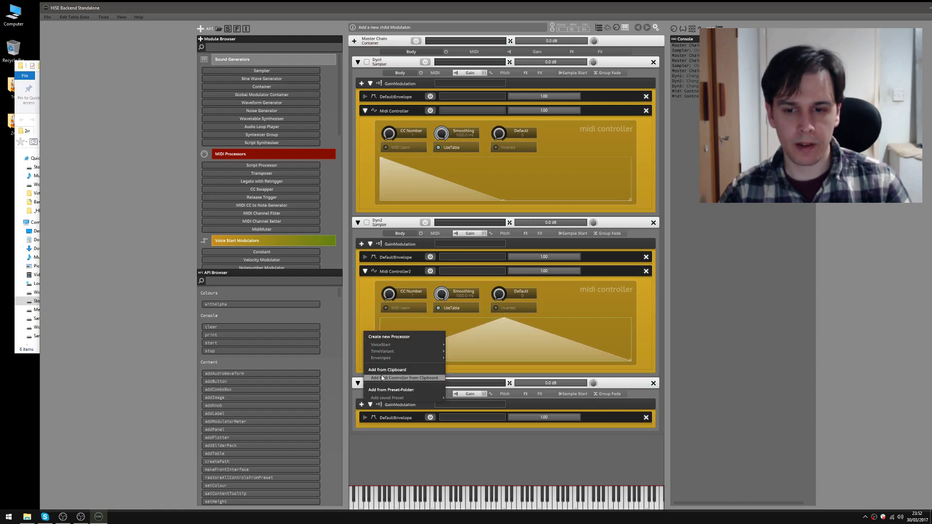
left_click(403, 377)
scroll(669, 374, "down", 2)
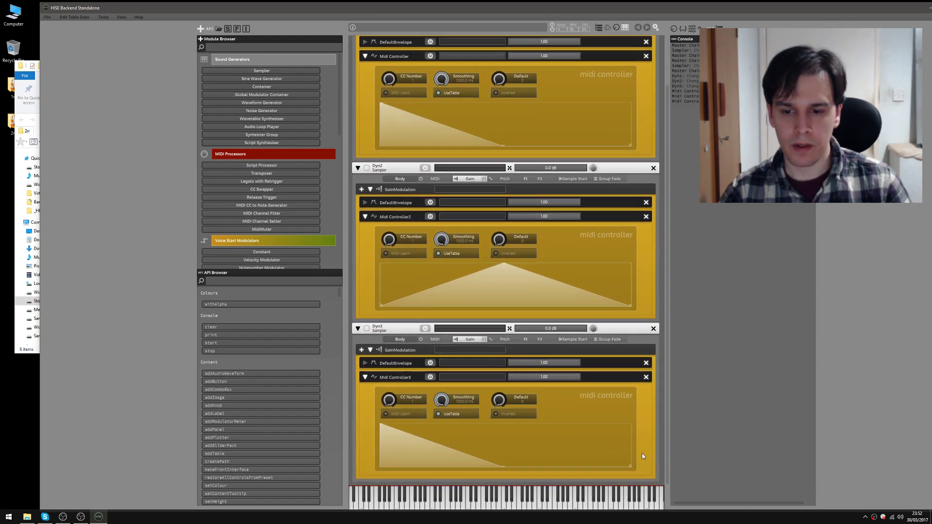
left_click_drag(629, 465, 633, 419)
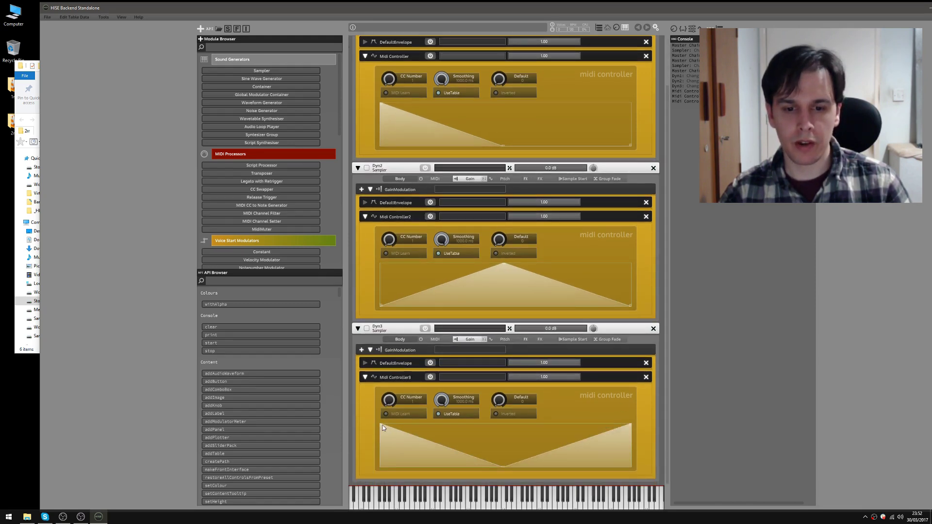
left_click_drag(382, 426, 381, 466)
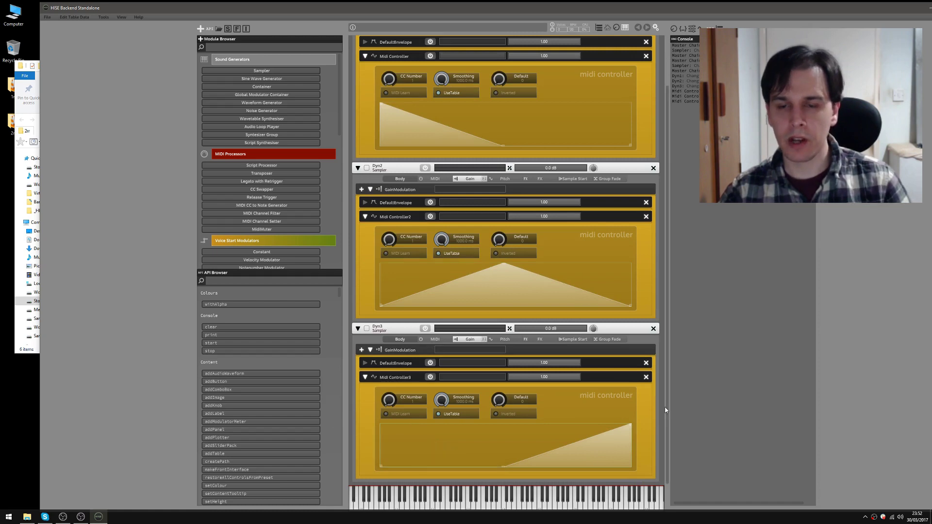
scroll(665, 398, "up", 1)
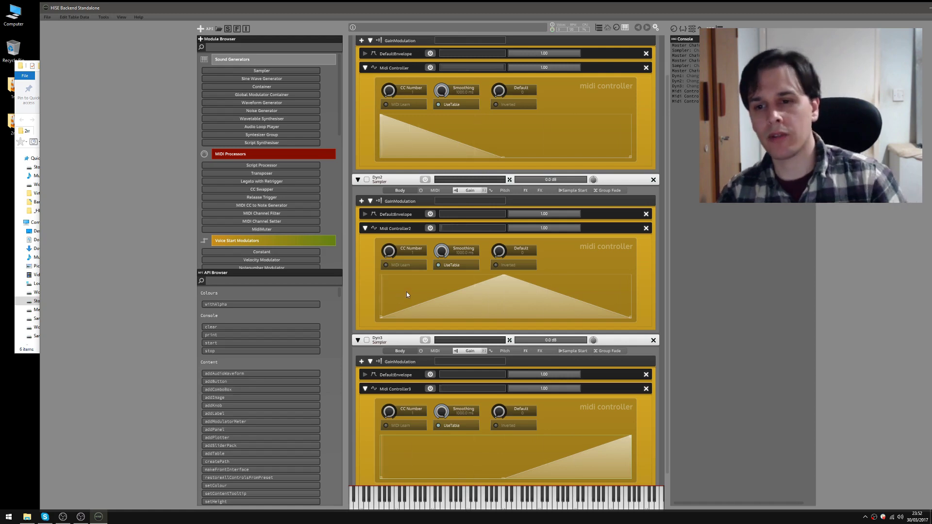
scroll(666, 236, "up", 2)
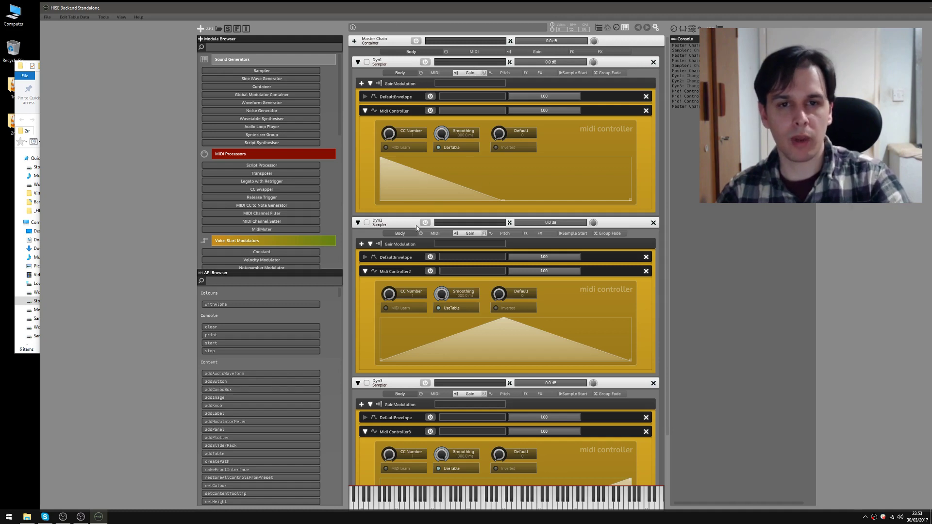
- Add a Midi Controller to the Master Chain's gain modulation and enable its table
left_click(535, 53)
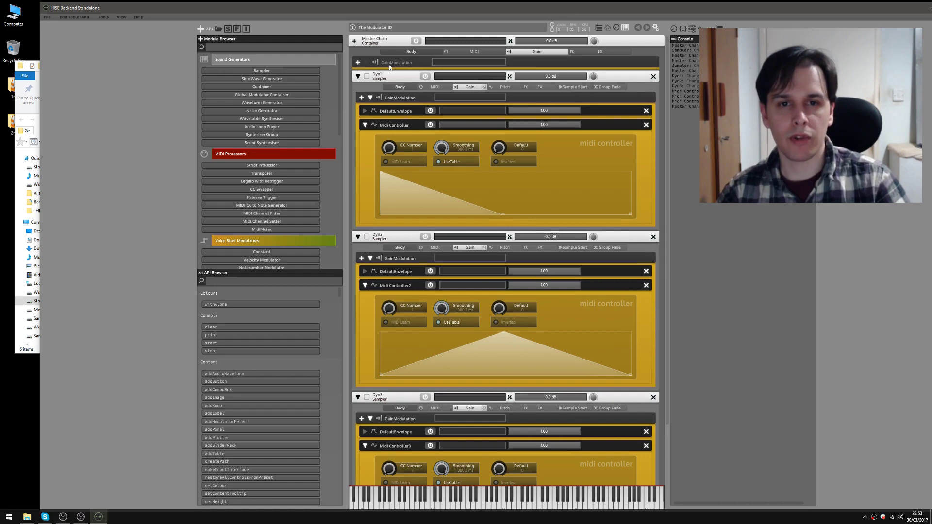
left_click(358, 62)
mouse_move(383, 82)
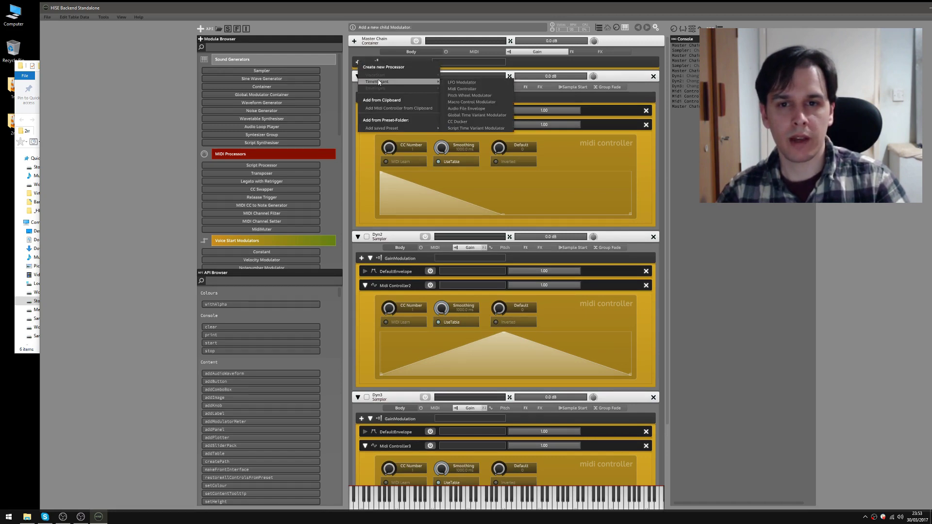
left_click(467, 89)
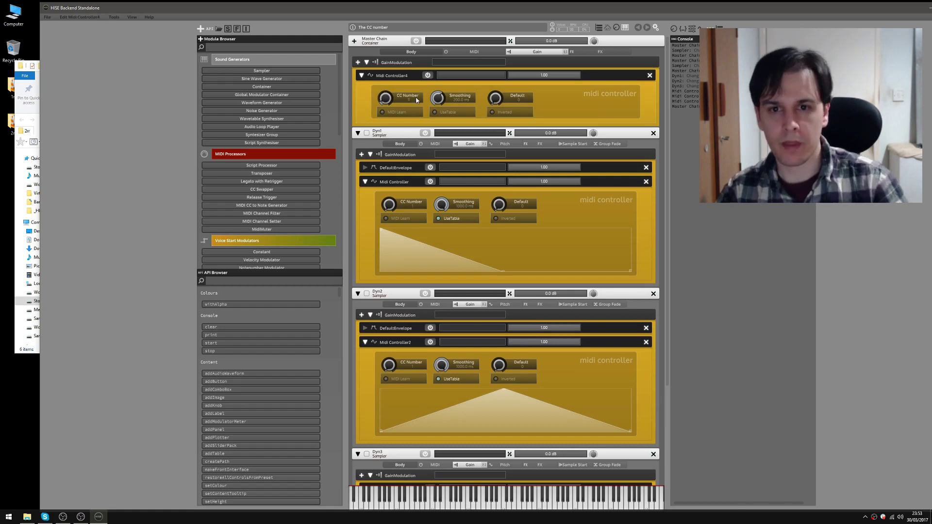
left_click(452, 112)
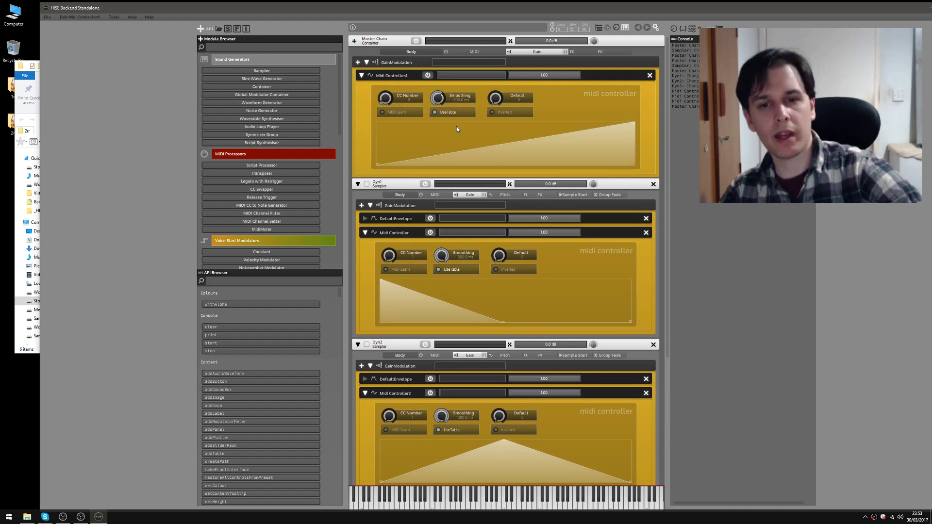
- Try raising the start point of the Master Chain controller's table slightly above zero, and return it to zero
left_click(377, 165)
left_click_drag(377, 167, 377, 156)
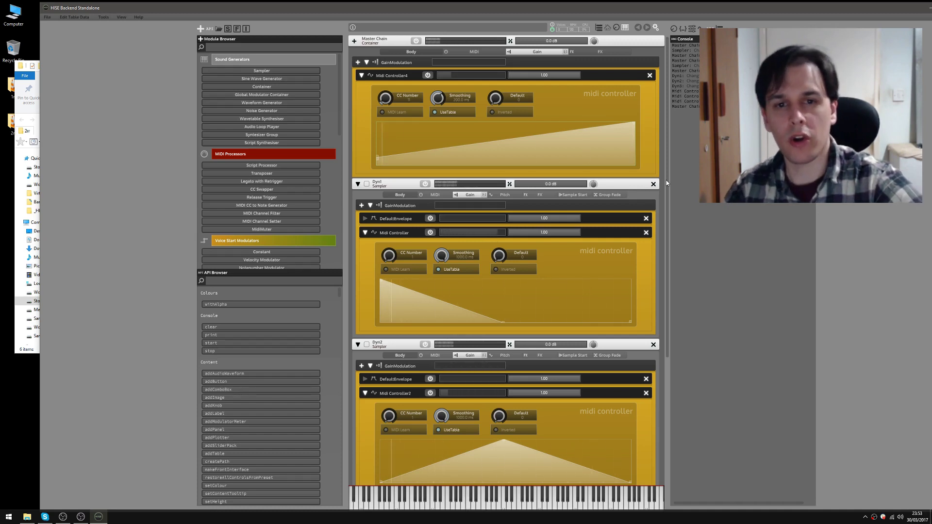
left_click(406, 102)
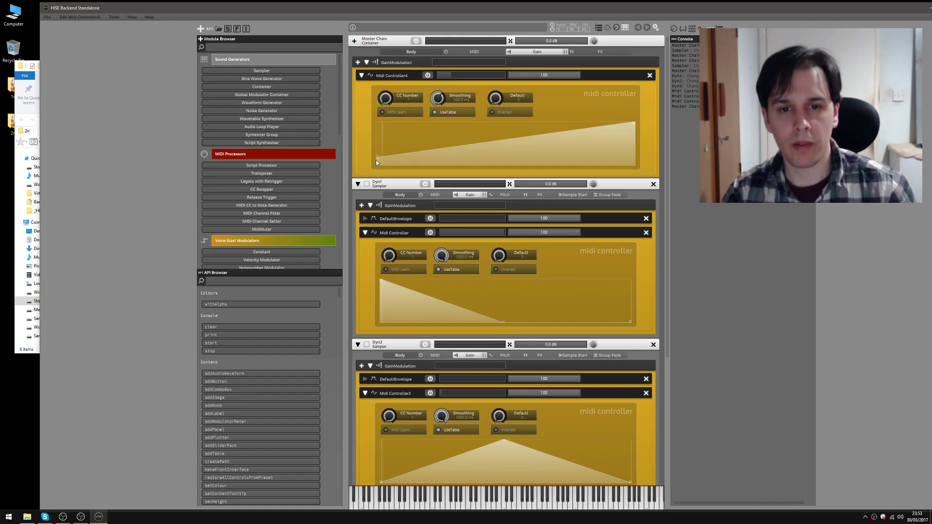
left_click_drag(376, 158, 377, 169)
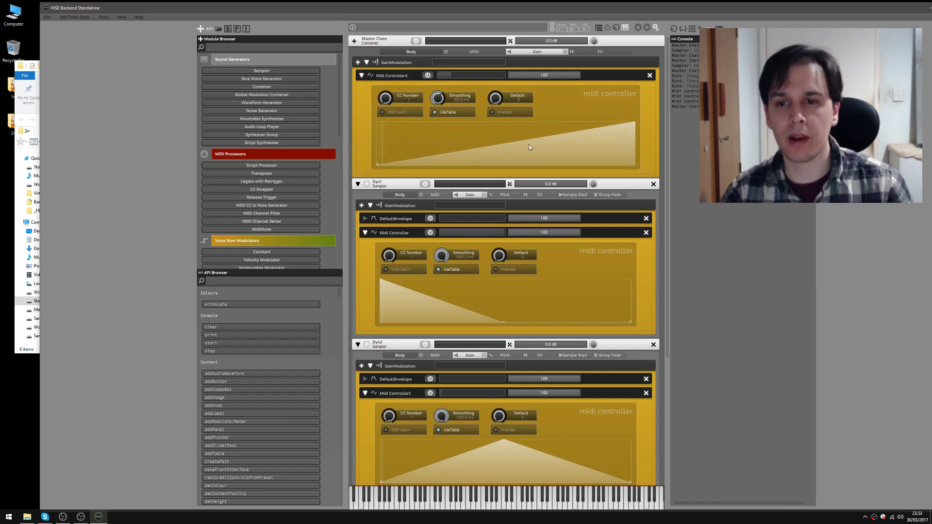
- Bend the line in the Master Chain controller's table into a concave curve that rises slowly from zero and steepens towards full level
scroll(632, 124, "down", 5)
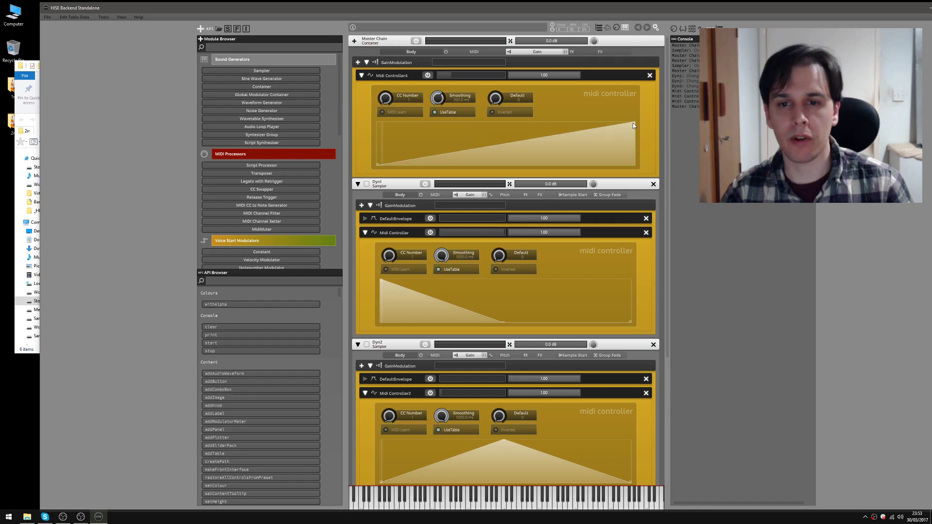
scroll(633, 125, "down", 2)
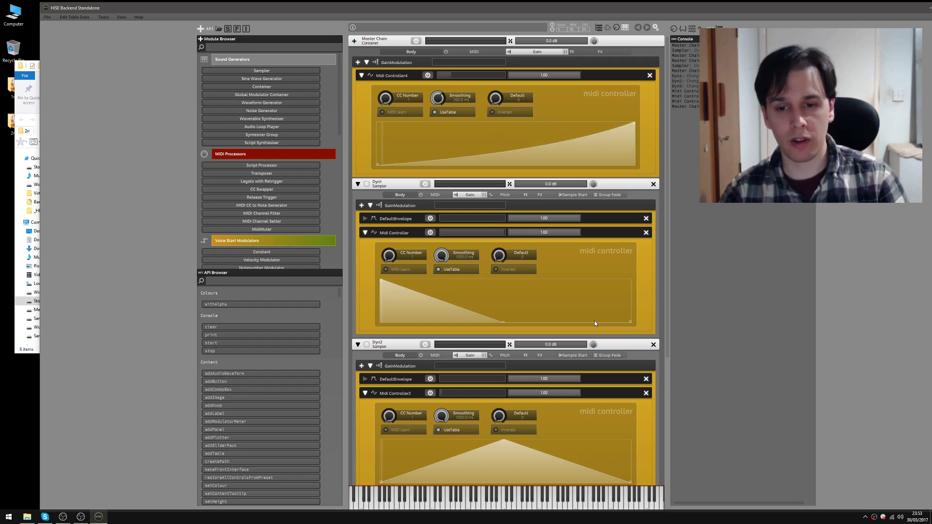